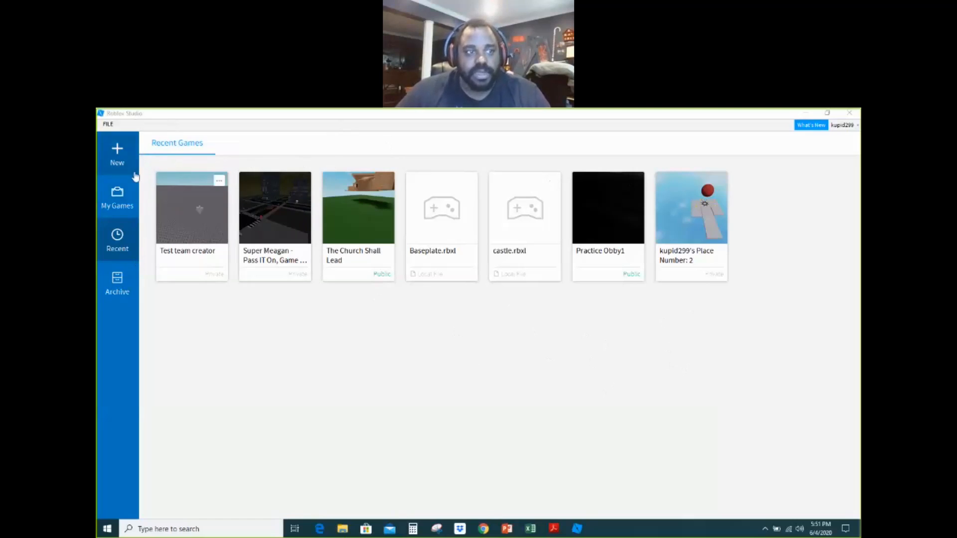
Create a new place from the Obby template and inspect its start platform and course
click(117, 156)
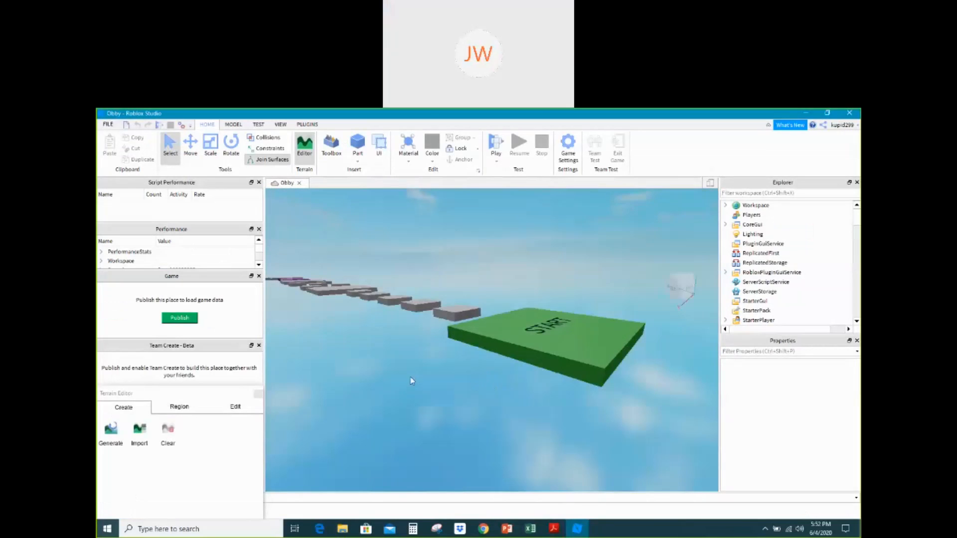
scroll(410, 377, up, 4)
scroll(411, 377, down, 6)
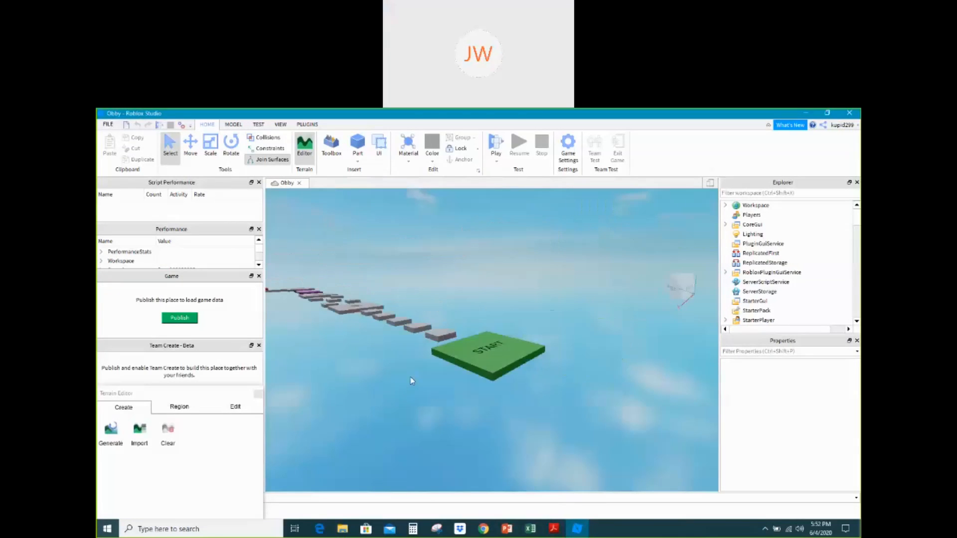
scroll(411, 377, down, 2)
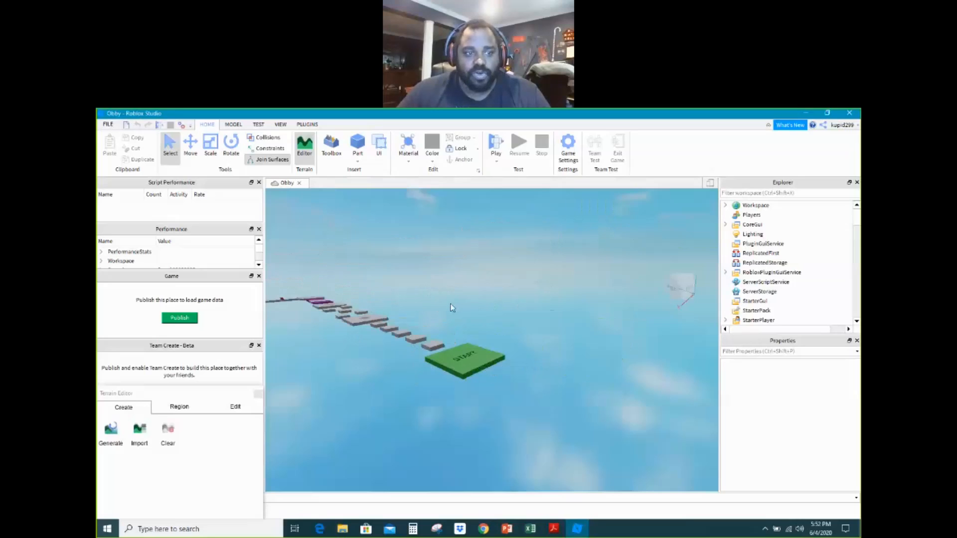
scroll(451, 308, up, 4)
scroll(451, 308, down, 3)
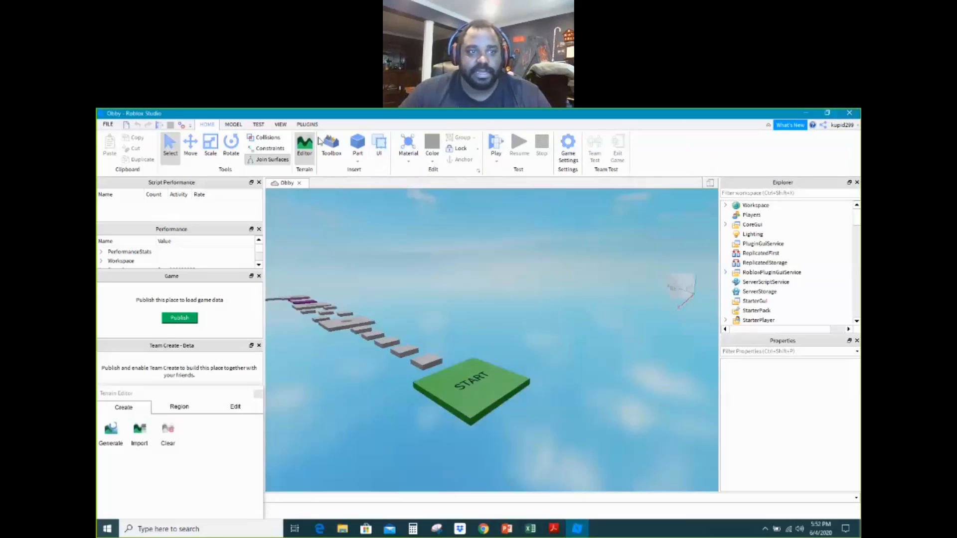
Create another new place from the Baseplate template and inspect the baseplate
click(108, 124)
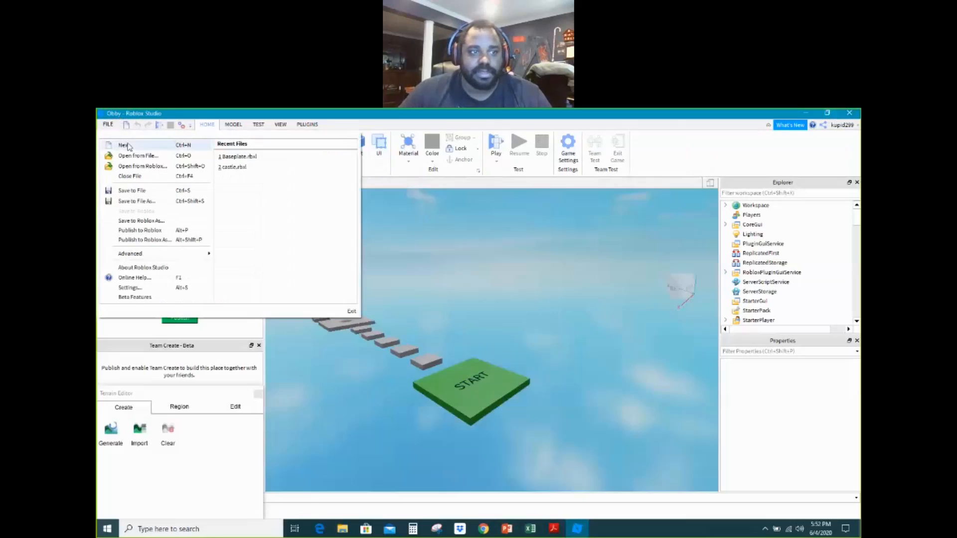
click(129, 146)
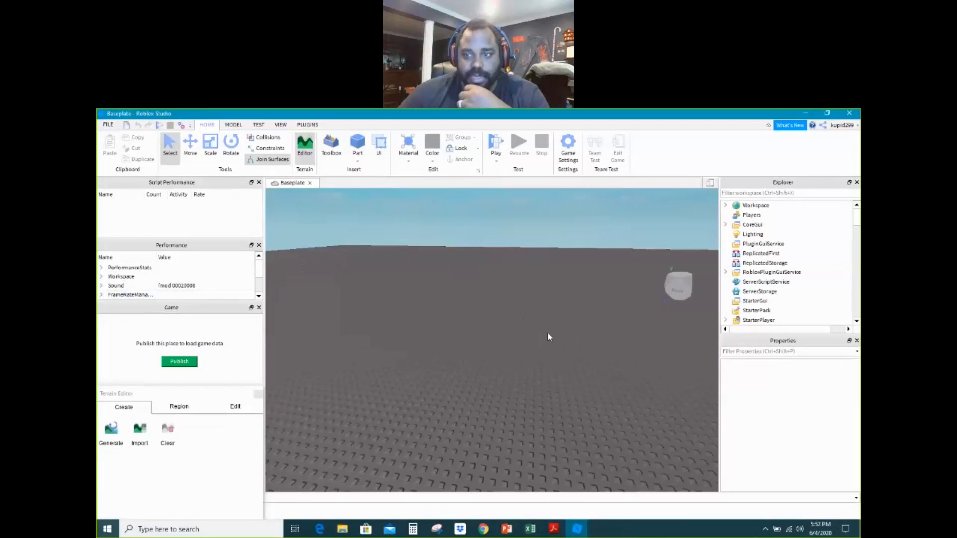
scroll(584, 369, down, 10)
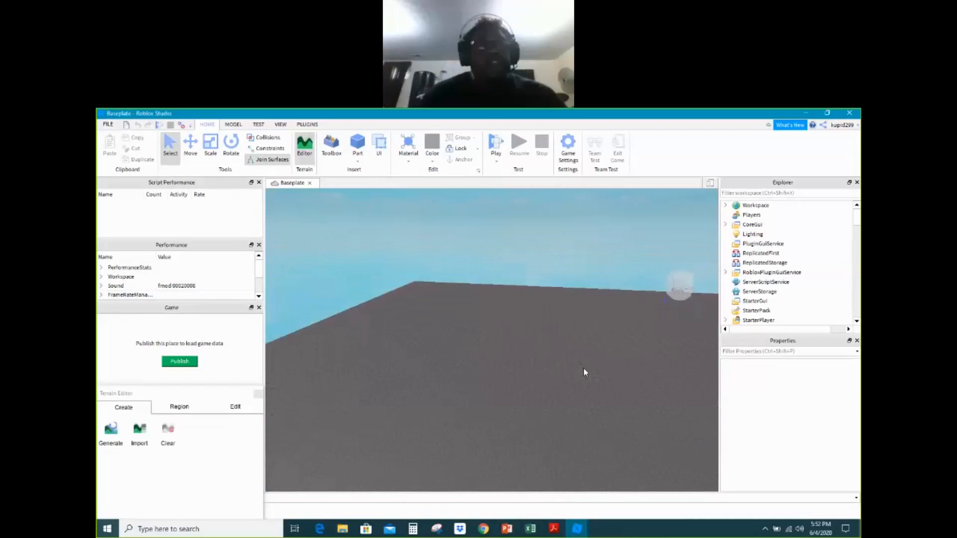
scroll(501, 317, up, 5)
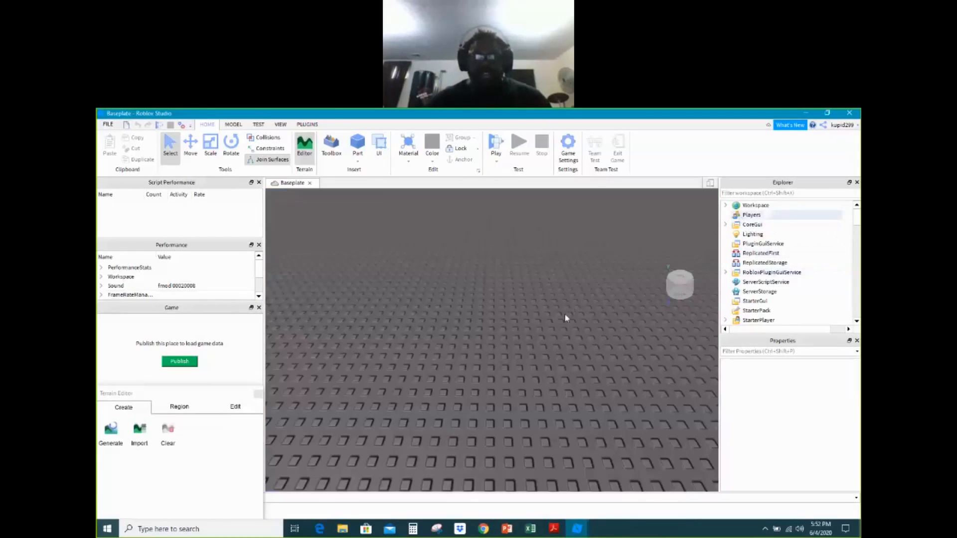
Examine the Players service's properties, the contents of CoreGui and its TransformTempAdornments folder
click(750, 216)
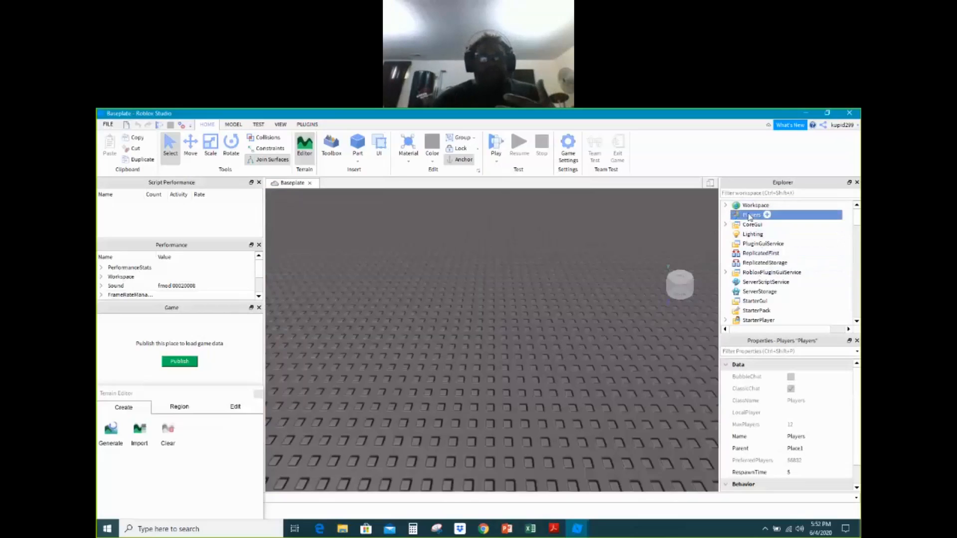
click(726, 224)
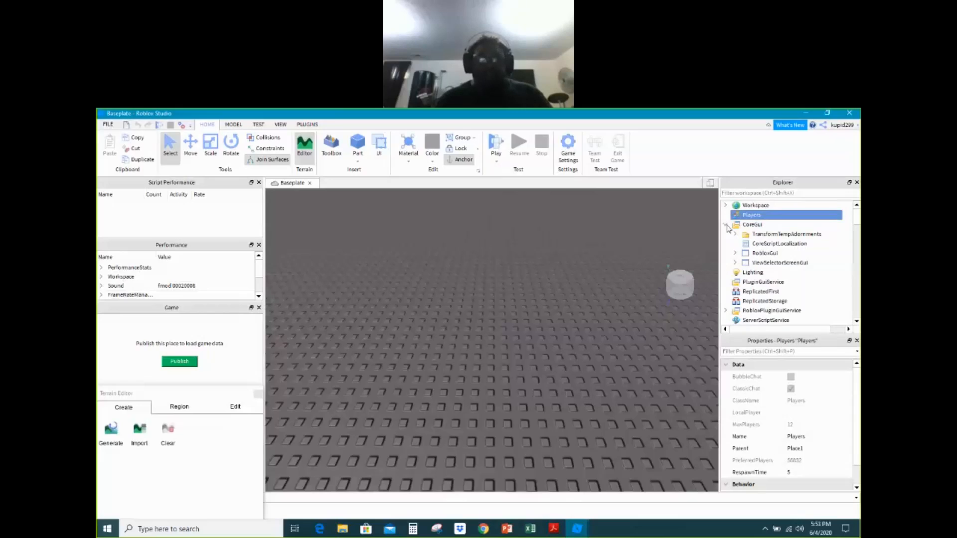
click(738, 234)
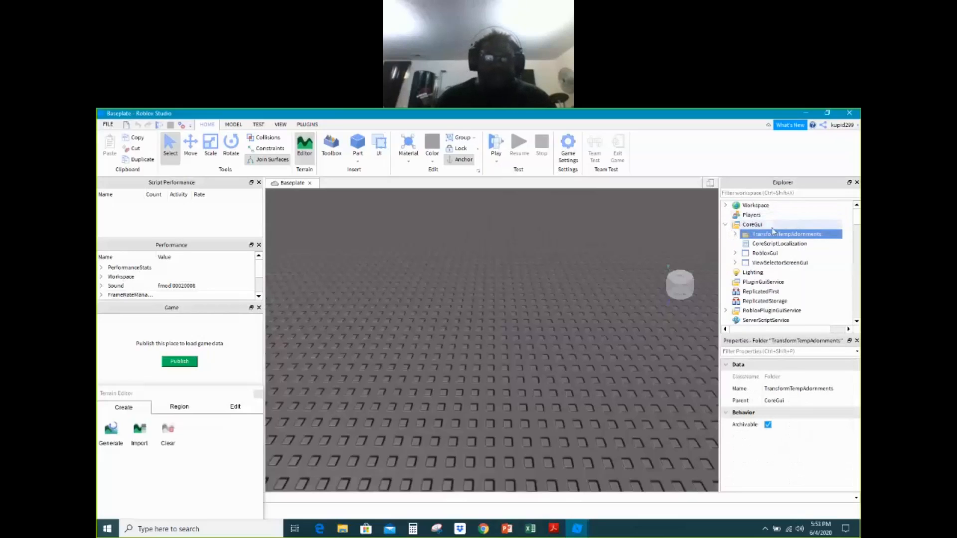
click(725, 225)
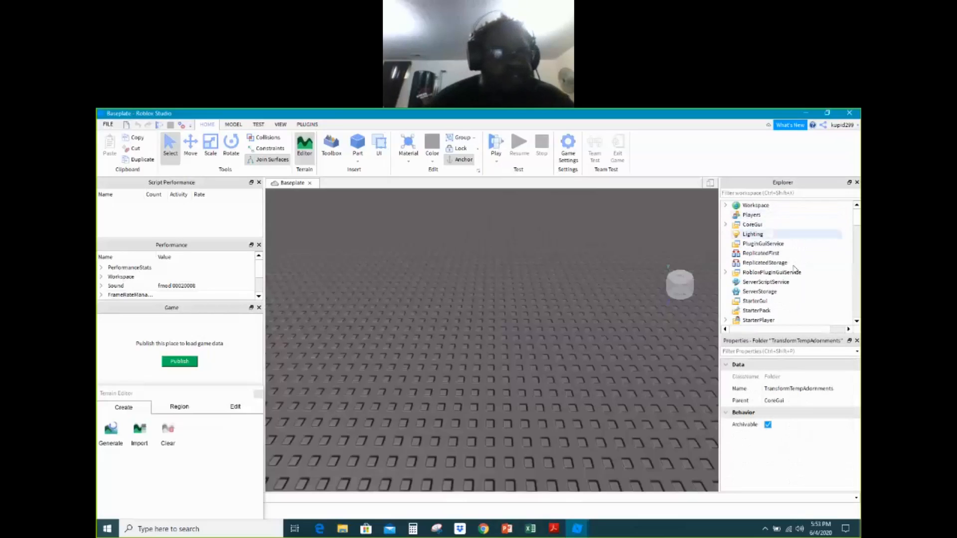
Filter the Explorer objects by "bas" and clear the filter again
click(755, 194)
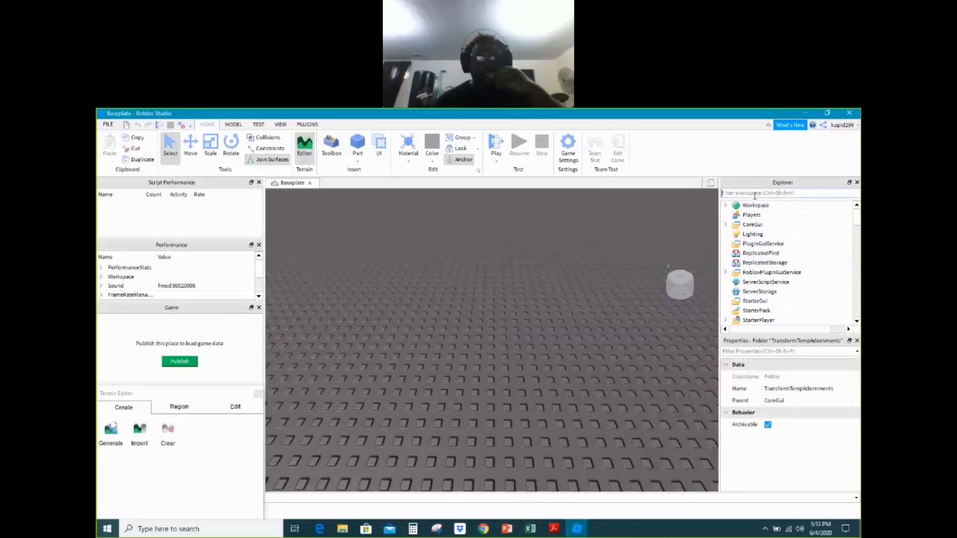
text(bas)
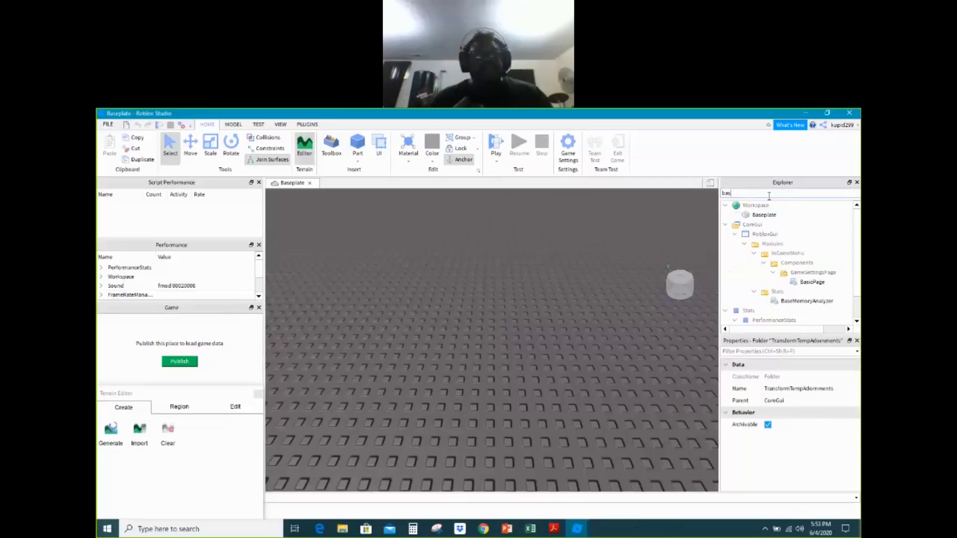
key(BackSpace)
key(BackSpace)
key(BackSpace)
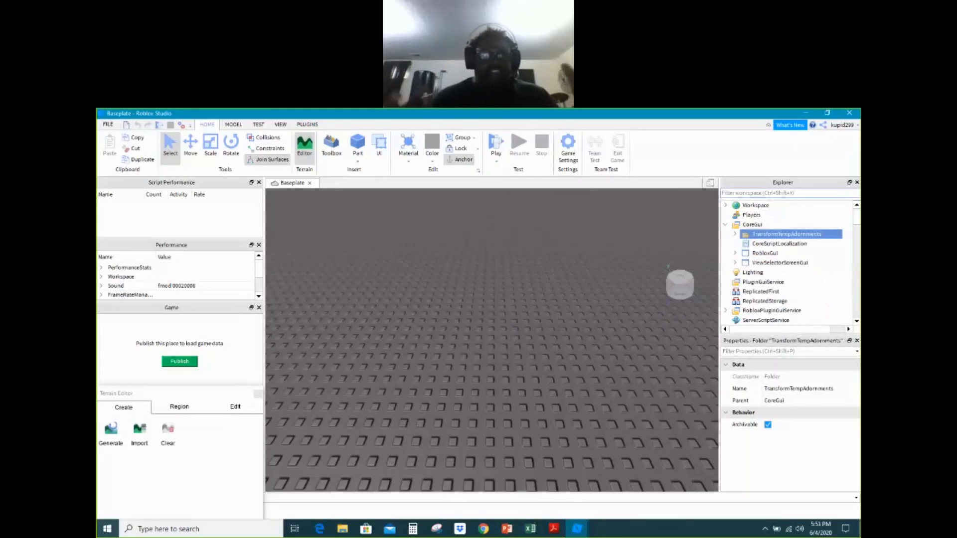
Minimize the Baseplate and Obby windows, restore the Baseplate window and clear the object selection
click(806, 113)
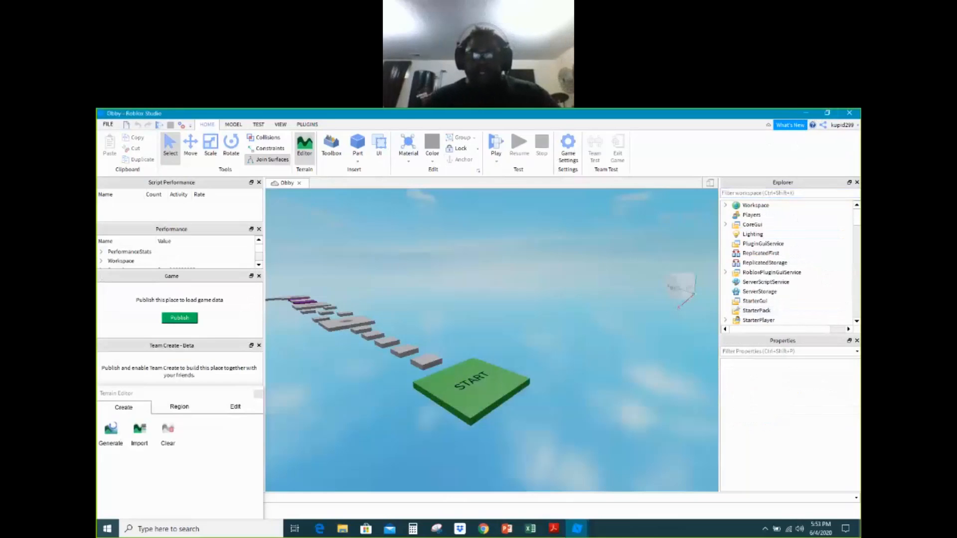
click(806, 113)
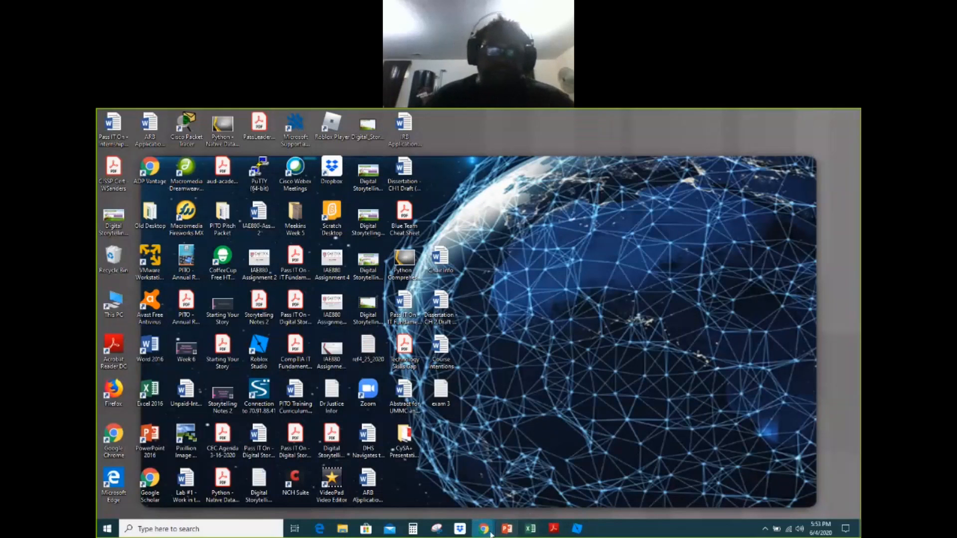
mouse_move(577, 529)
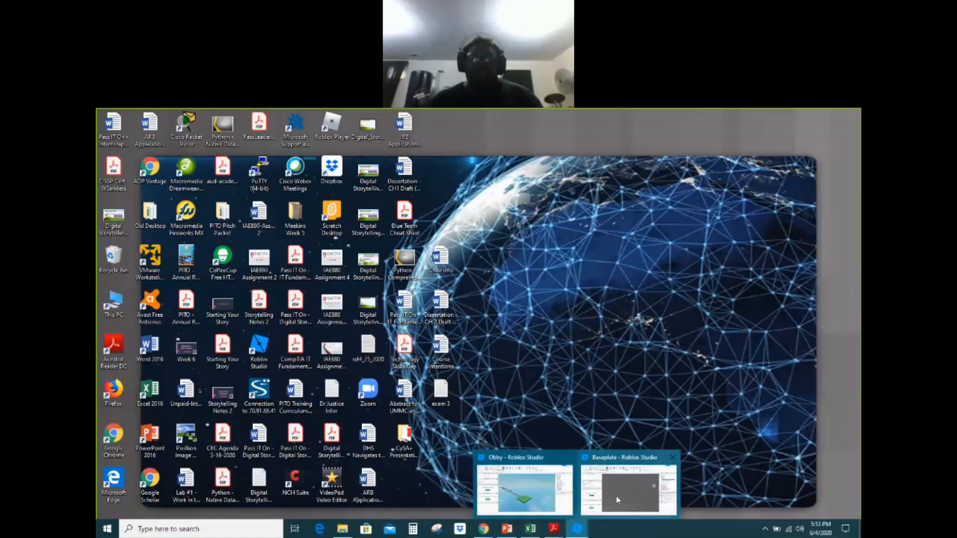
click(618, 501)
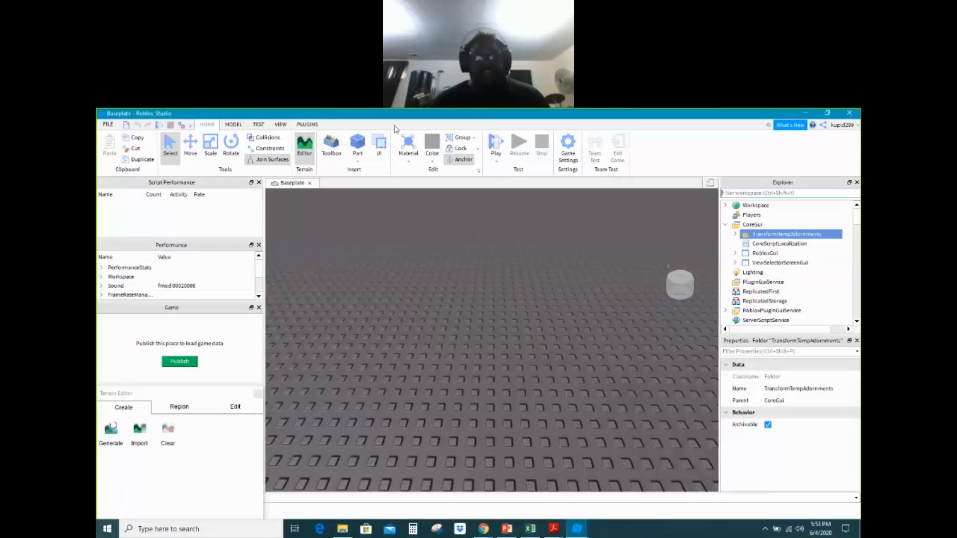
click(600, 122)
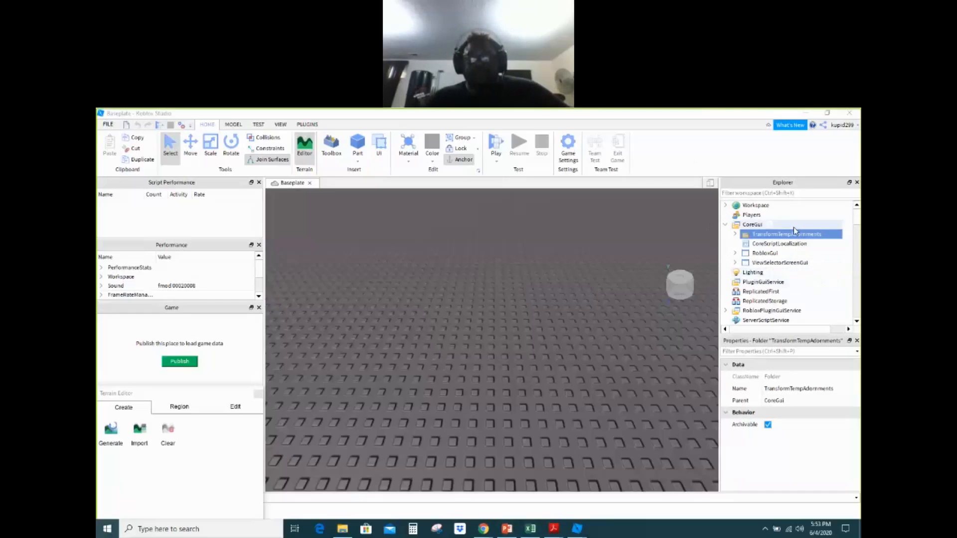
click(578, 312)
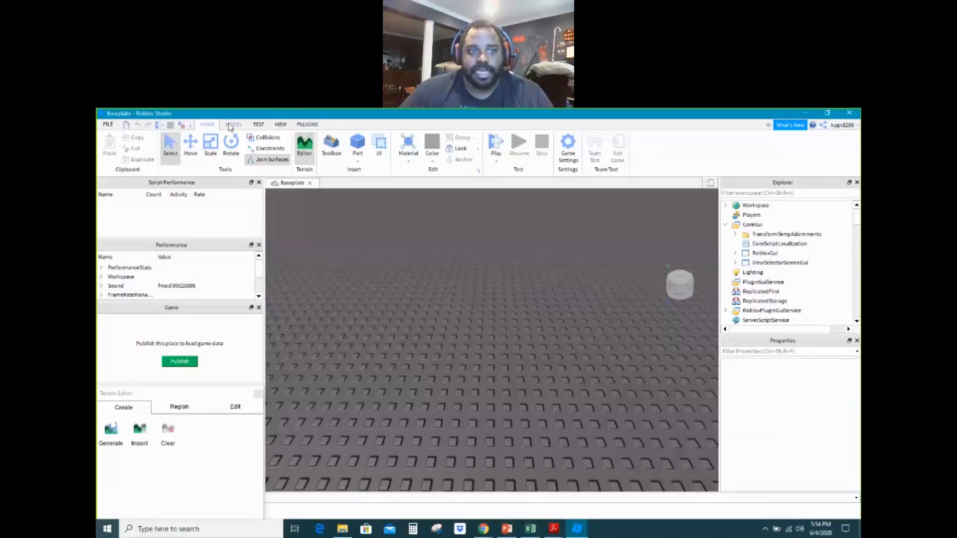
scroll(282, 124, down, 3)
scroll(267, 126, down, 1)
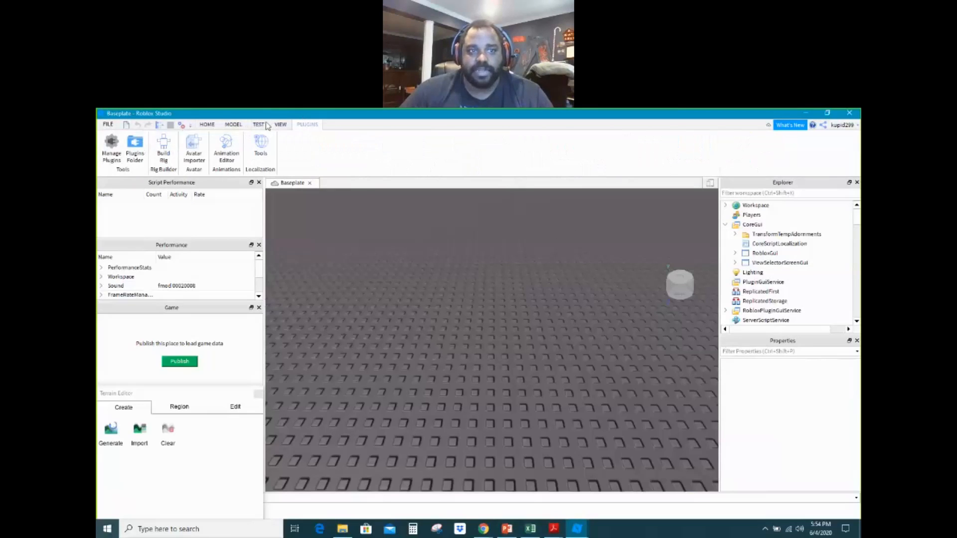
scroll(249, 127, up, 4)
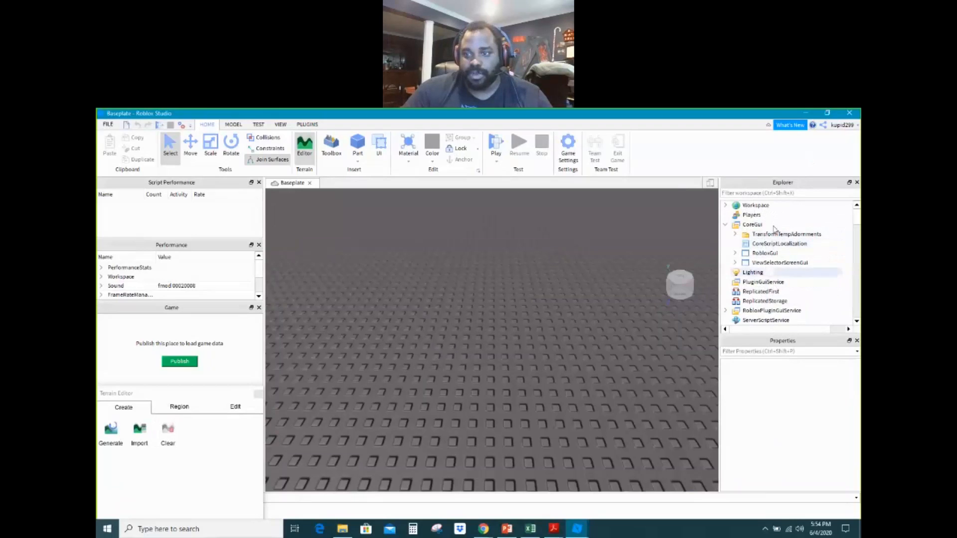
Look over the Explorer hierarchy, review the Data and Behavior properties of Players, and deselect it
scroll(772, 292, down, 2)
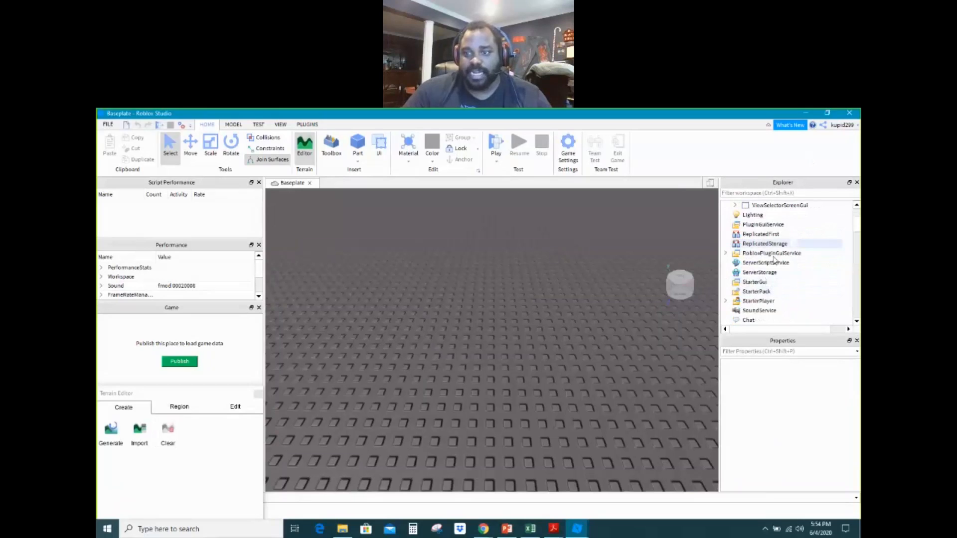
scroll(763, 289, up, 2)
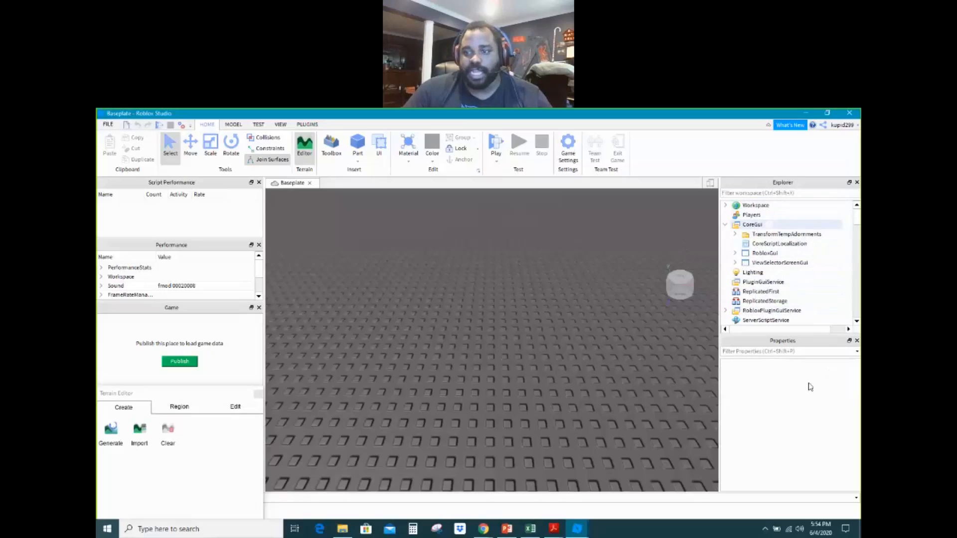
click(752, 215)
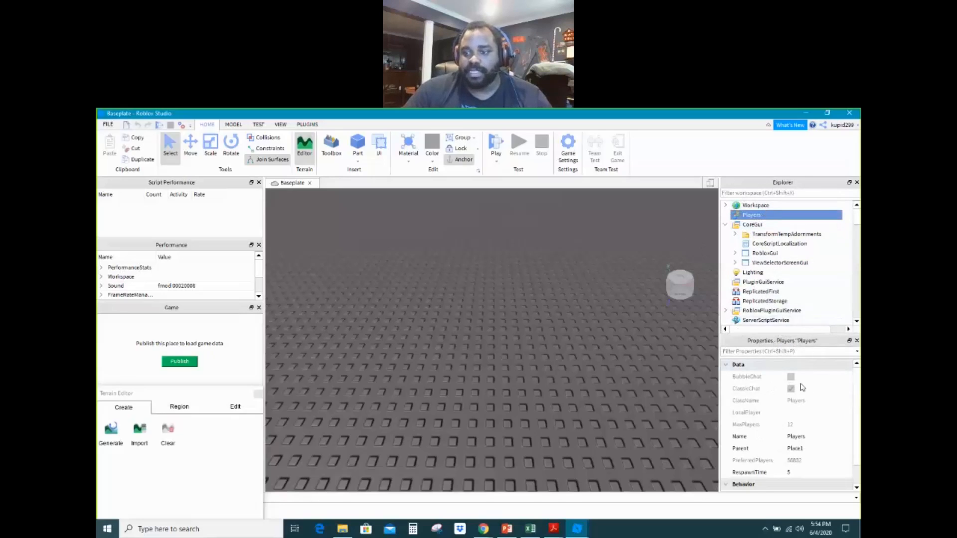
scroll(760, 441, down, 2)
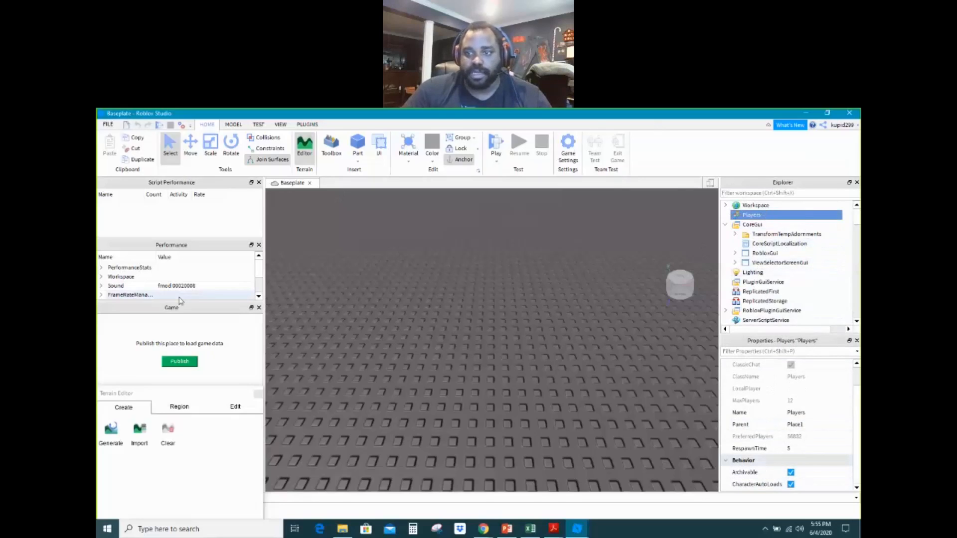
click(674, 236)
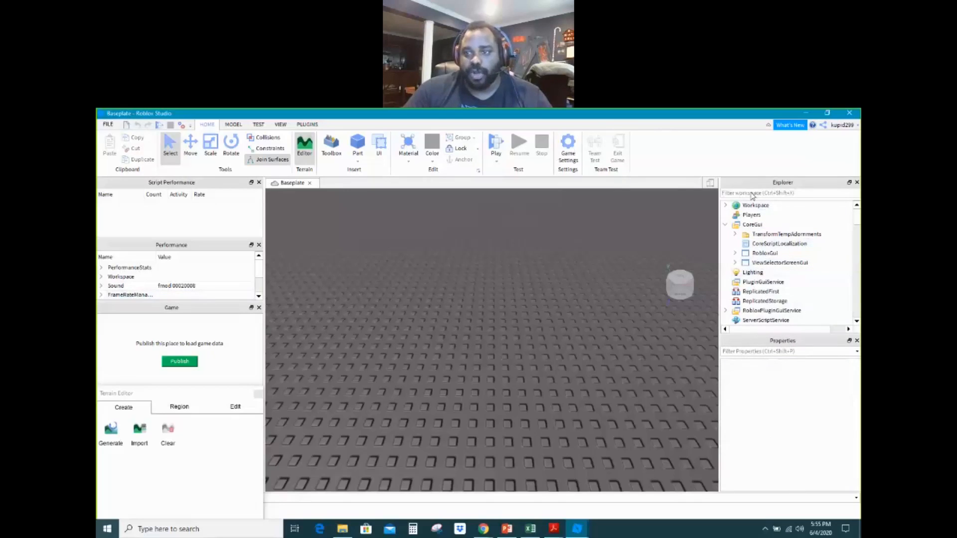
Browse the full list of services in the Explorer and return to its beginning
scroll(763, 279, down, 10)
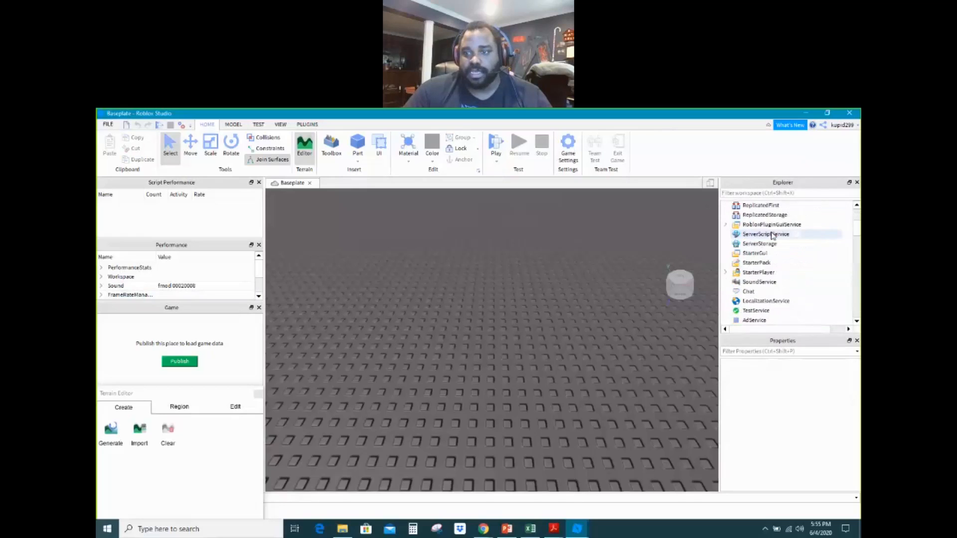
scroll(763, 287, down, 8)
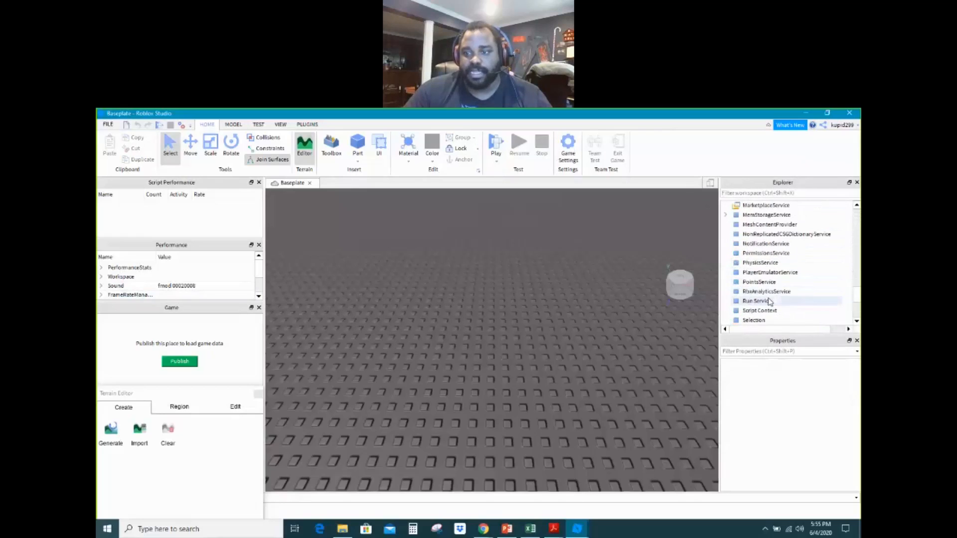
scroll(769, 299, up, 10)
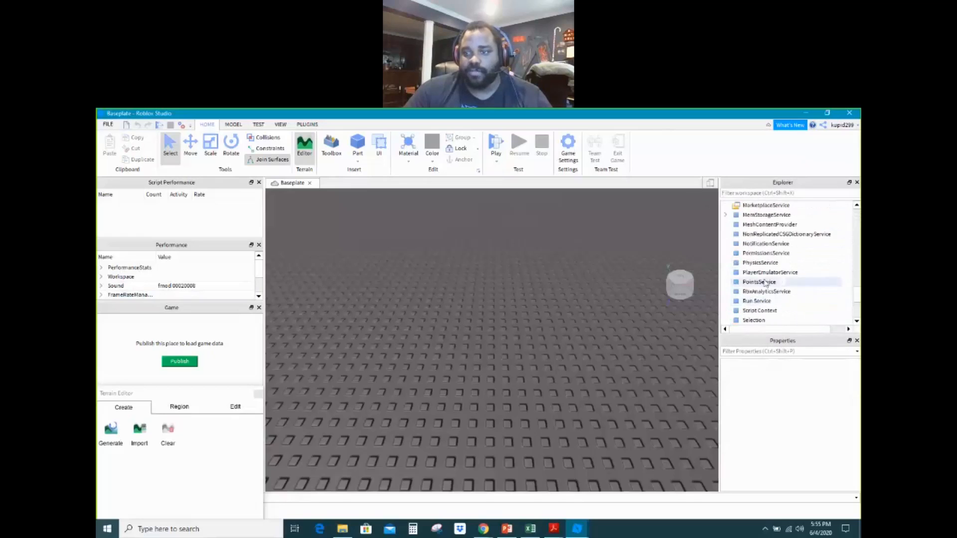
scroll(766, 279, up, 3)
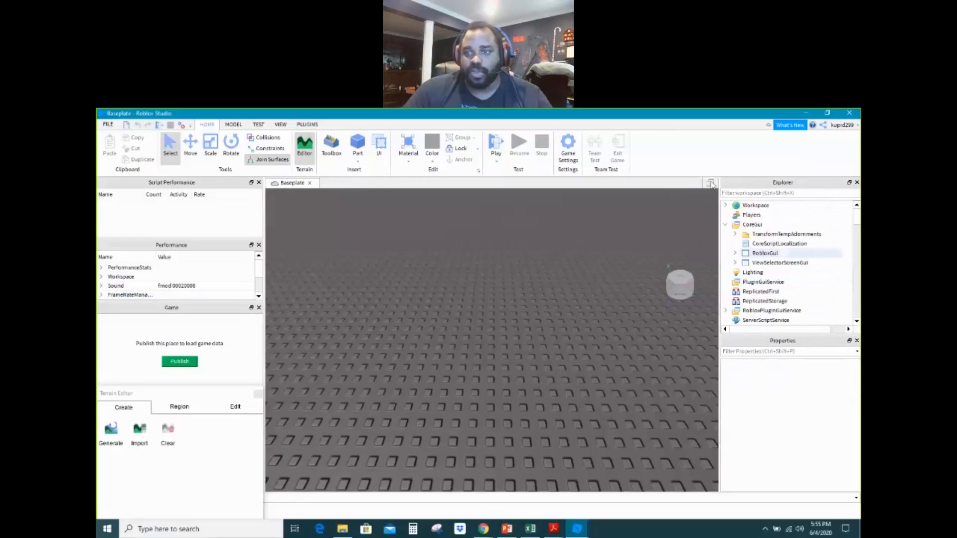
Filter the Explorer objects by "Base"
click(752, 194)
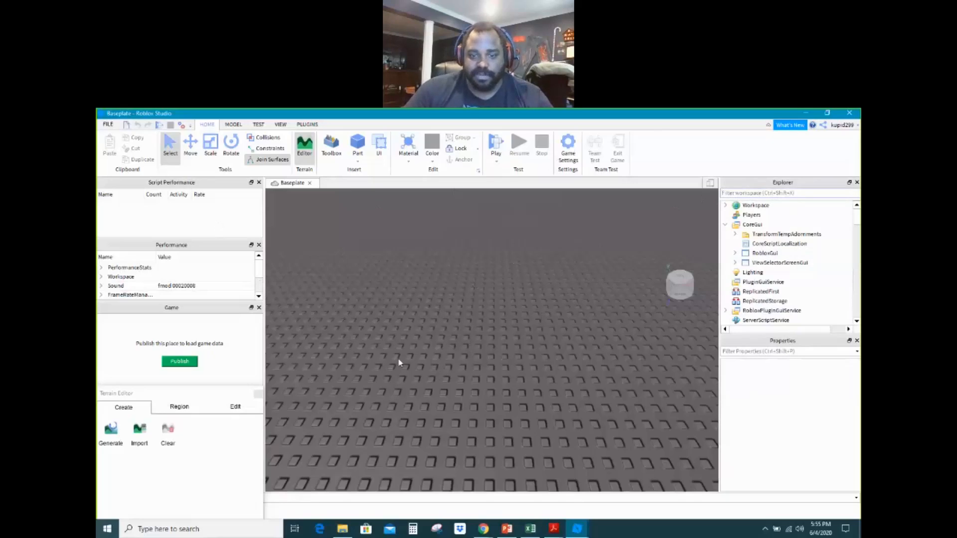
scroll(463, 392, down, 5)
scroll(477, 408, down, 5)
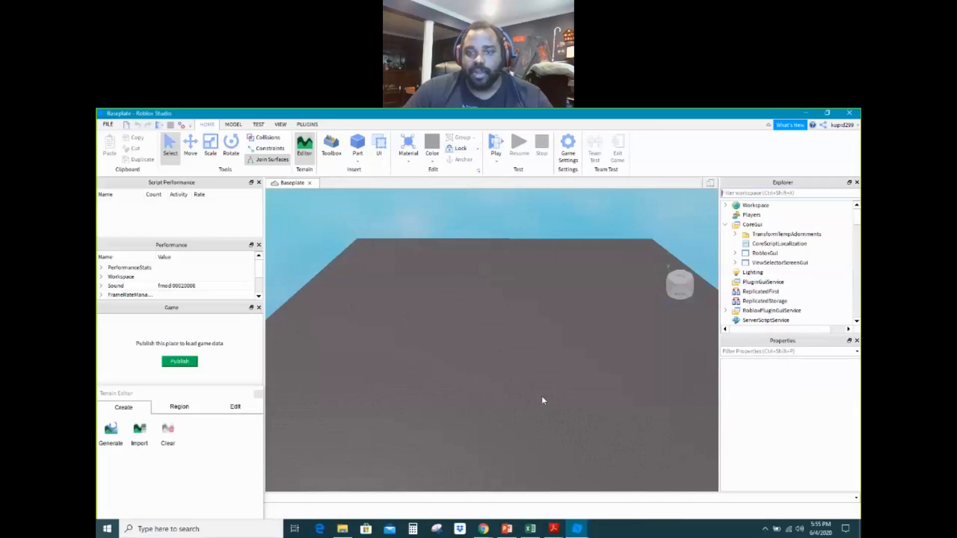
scroll(542, 400, down, 2)
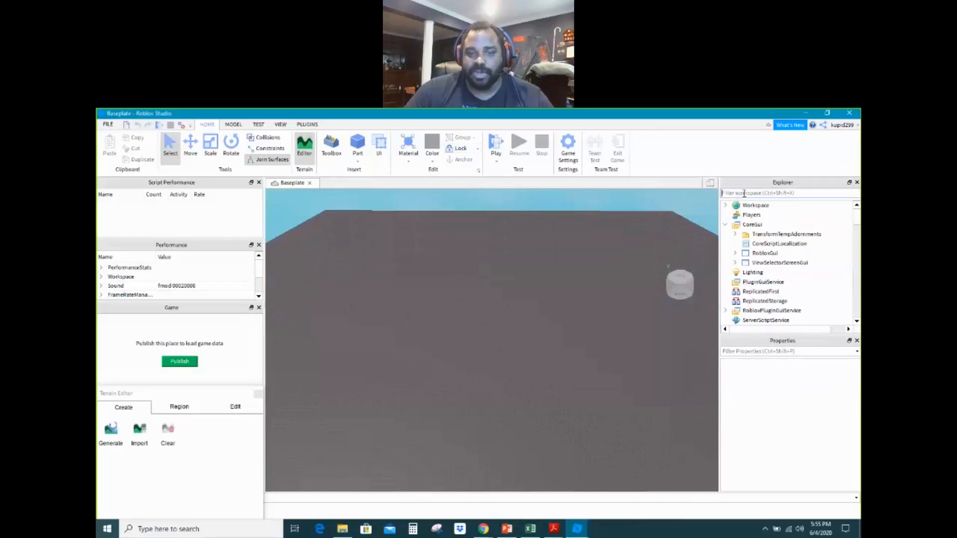
text(B)
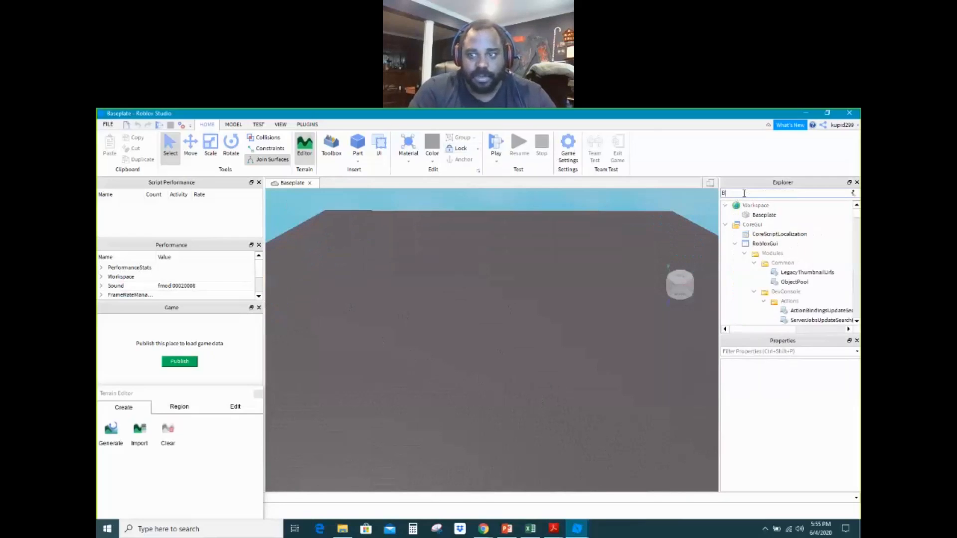
text(ase)
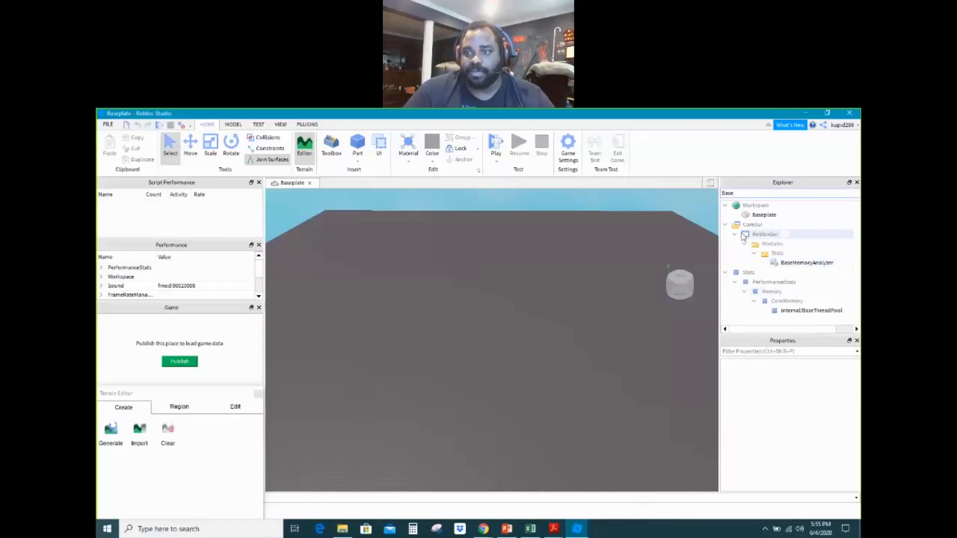
Delete the Baseplate part from the Workspace
click(763, 217)
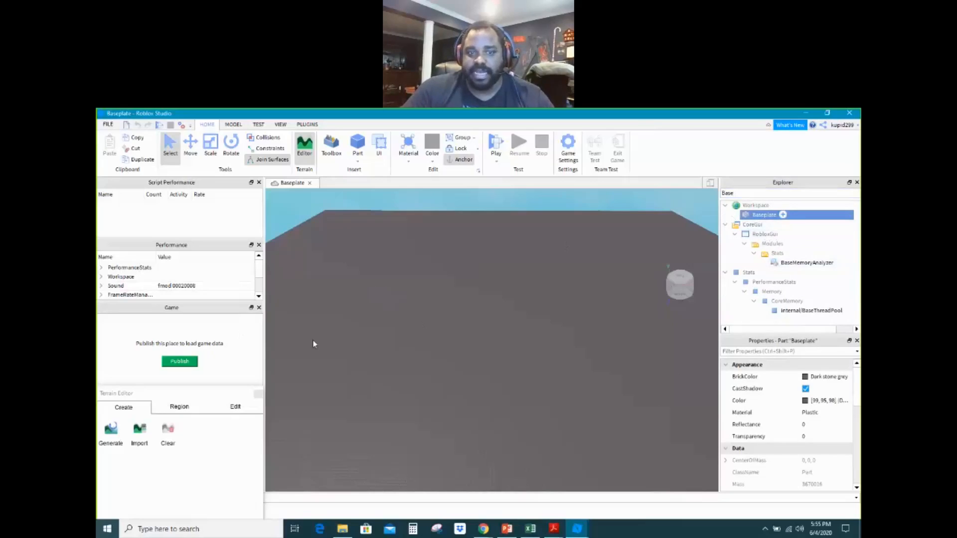
right_click(764, 214)
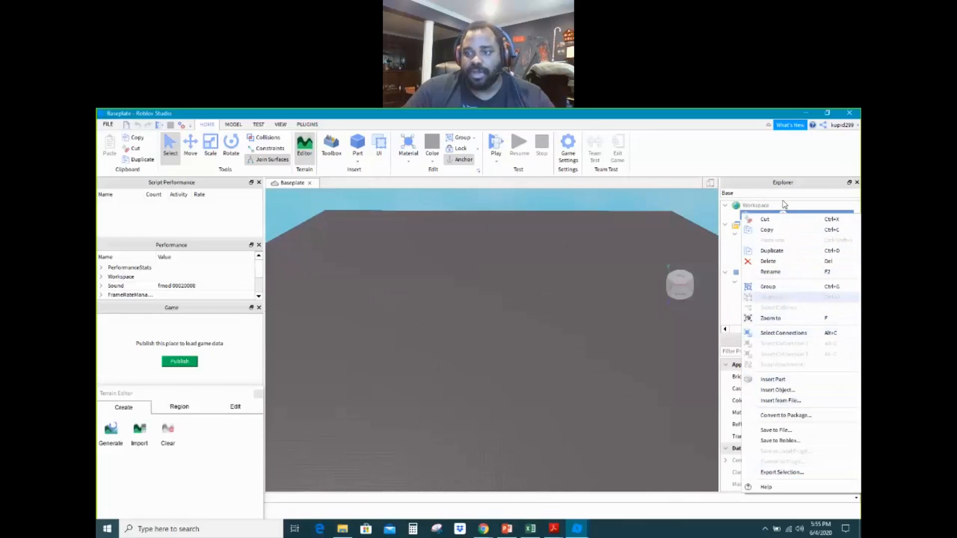
click(770, 262)
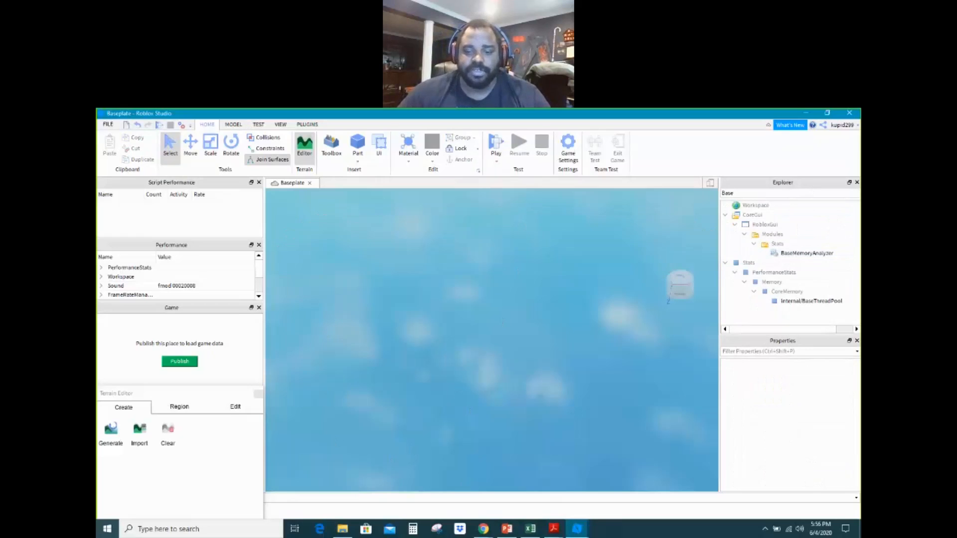
click(577, 529)
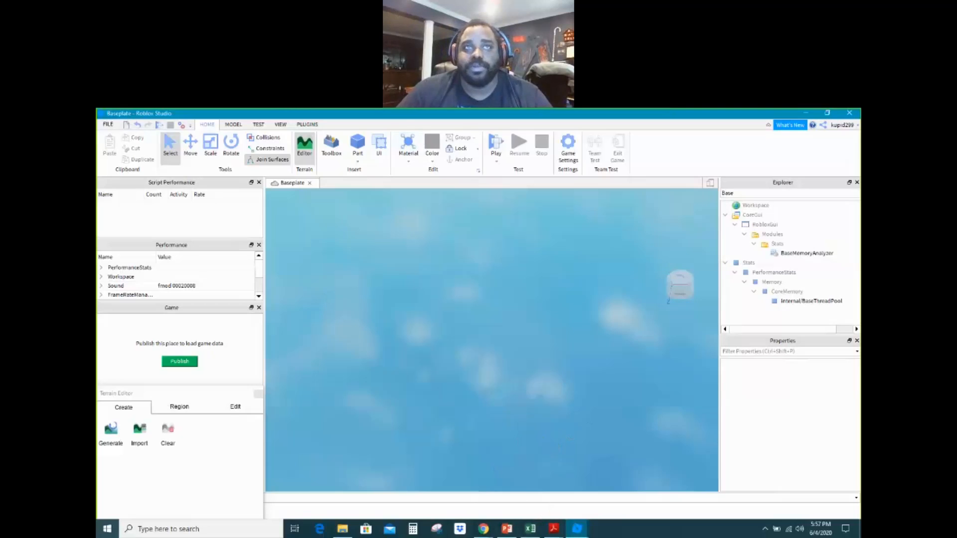
key(alt+Tab)
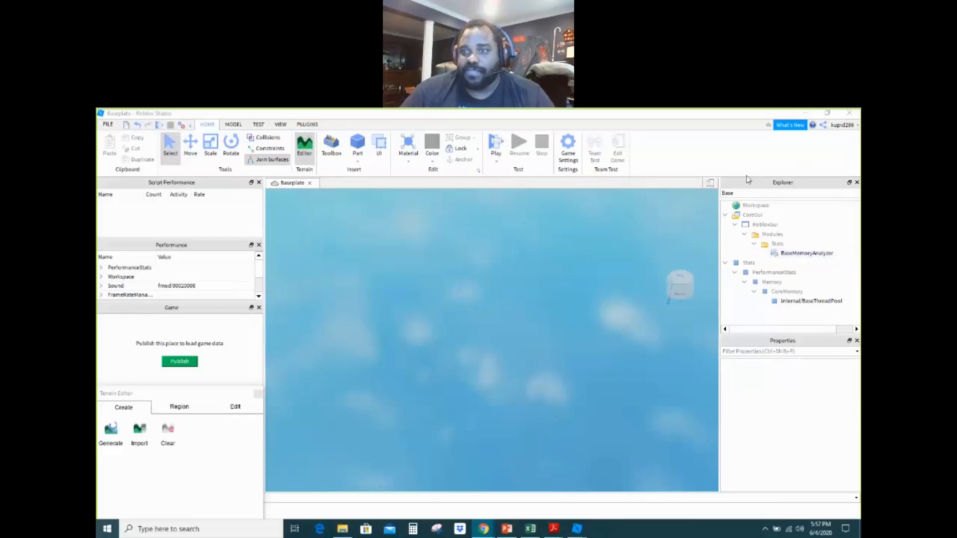
Clear the Explorer filter so the full object hierarchy is listed again
click(748, 193)
key(BackSpace)
key(BackSpace)
key(BackSpace)
key(BackSpace)
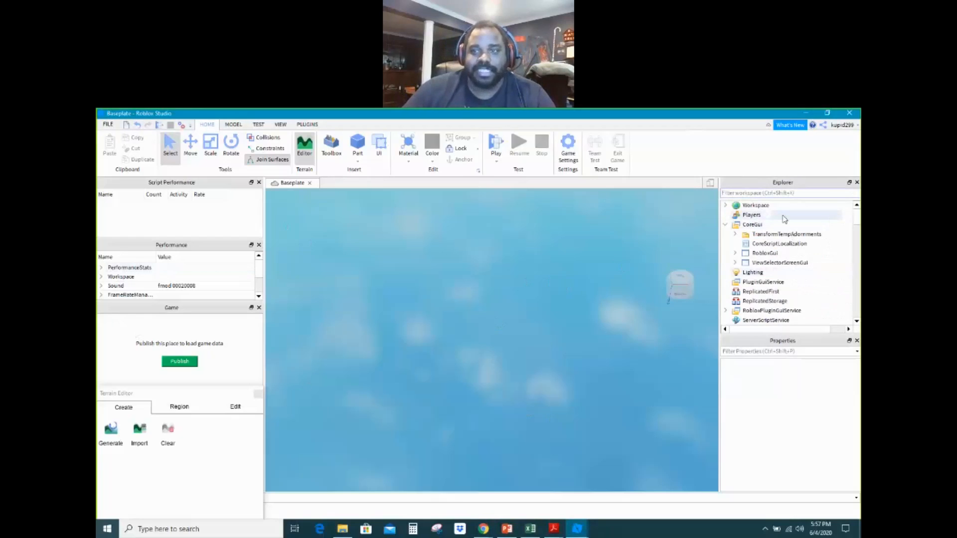
click(774, 193)
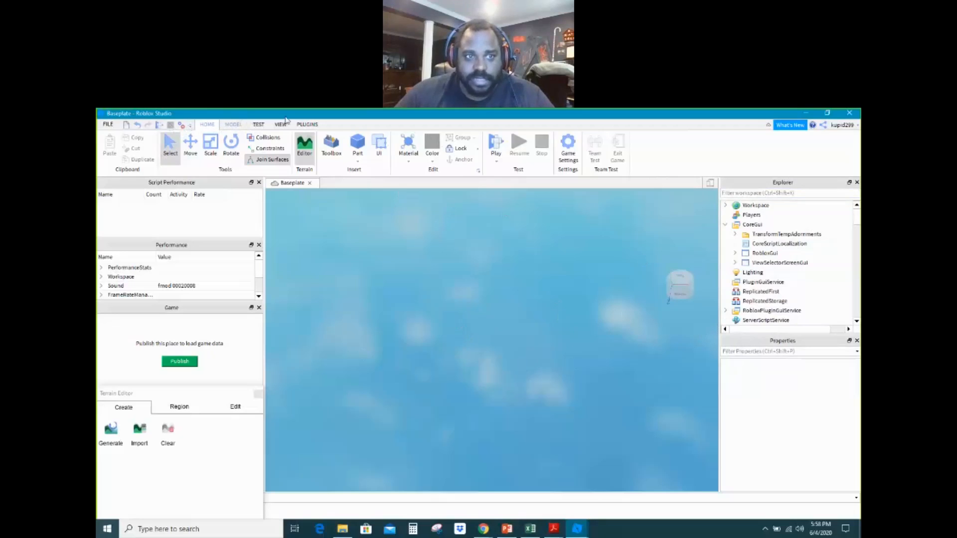
Review the available gameplay effects and insert a spawn location into the empty workspace
click(232, 126)
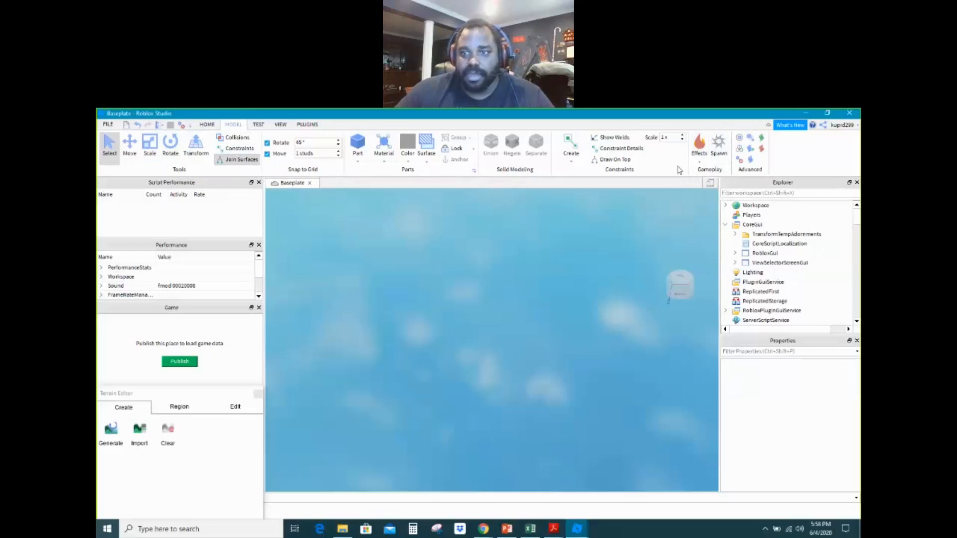
click(700, 162)
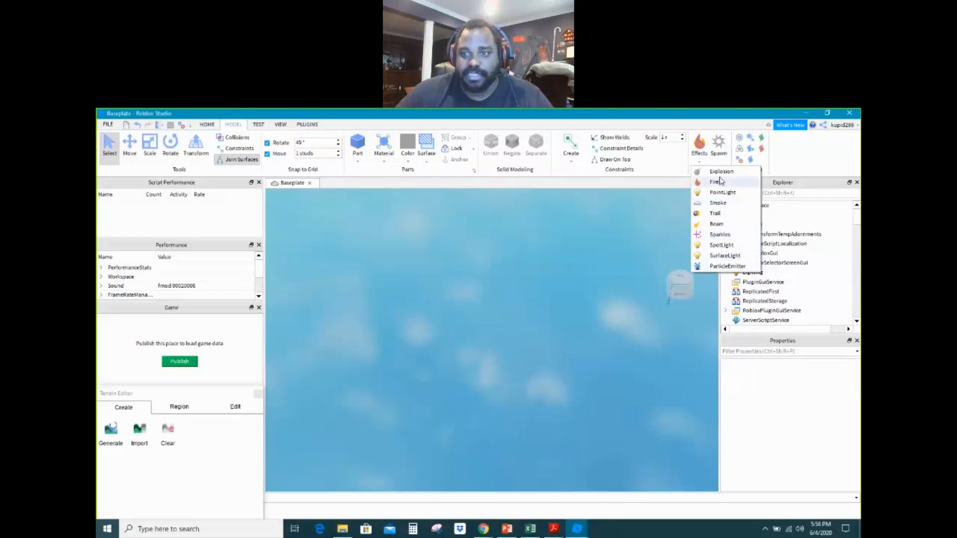
click(839, 149)
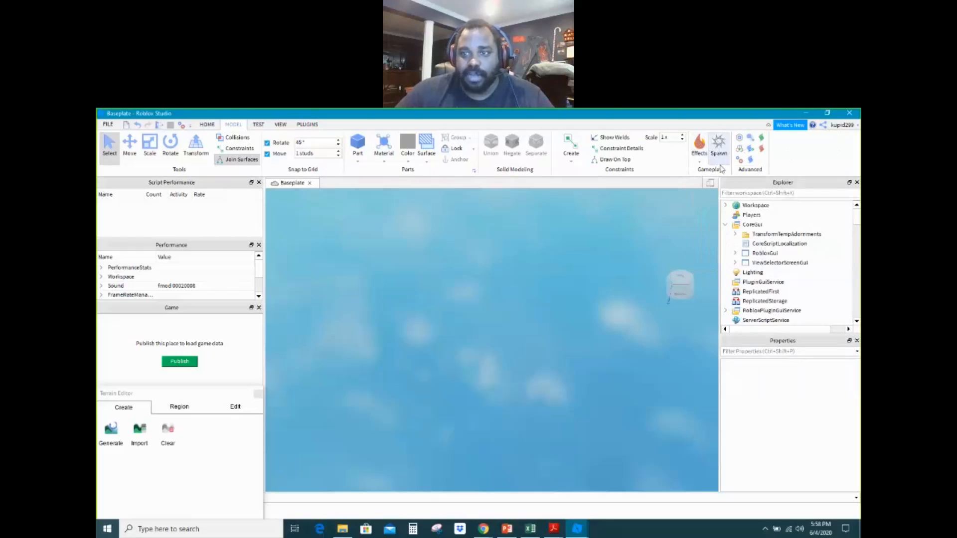
click(720, 141)
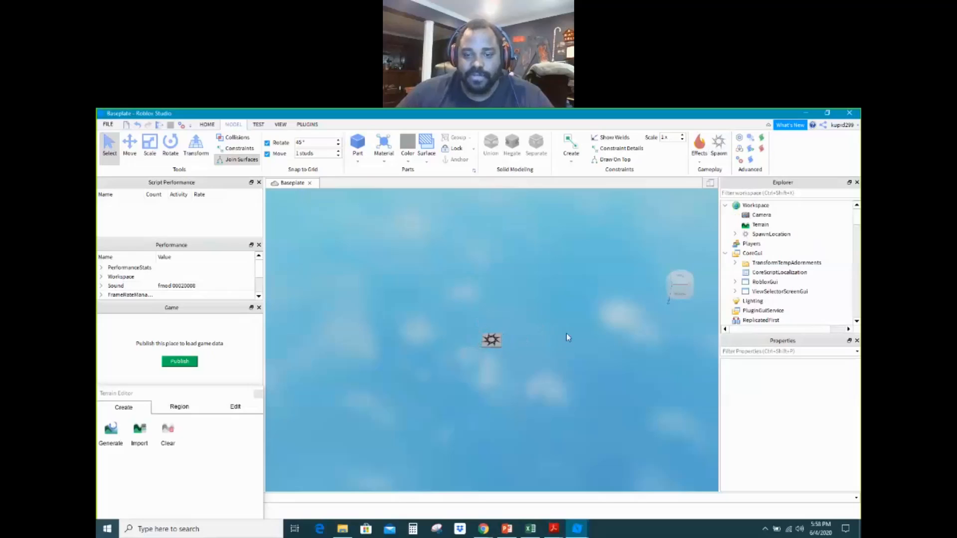
Examine the spawn location by zooming in and out and orbiting the camera around it
scroll(567, 337, up, 5)
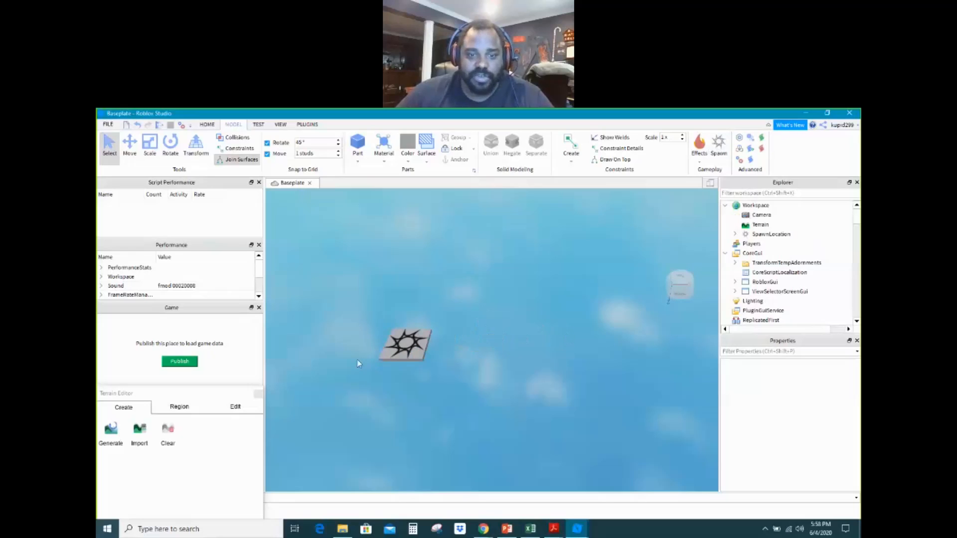
scroll(357, 360, down, 5)
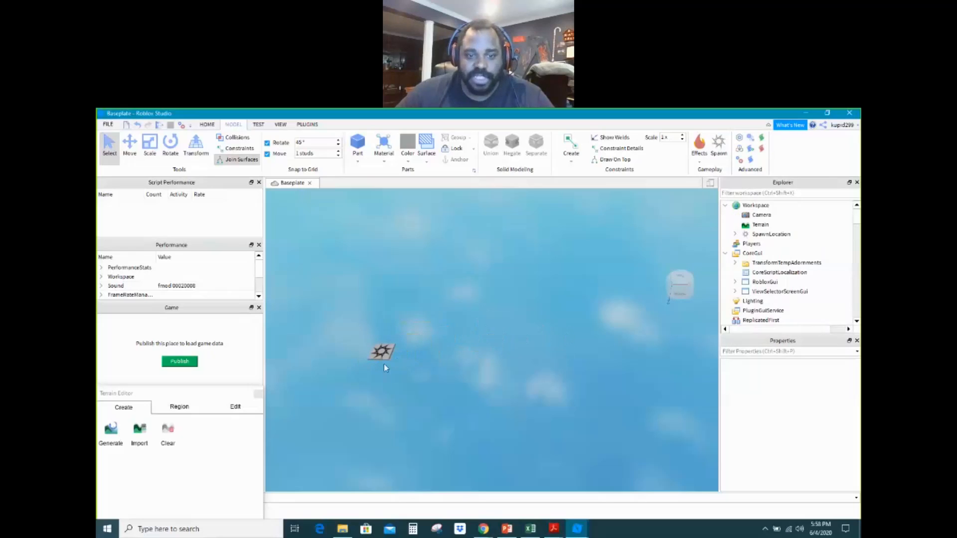
right_drag(343, 378, 346, 378)
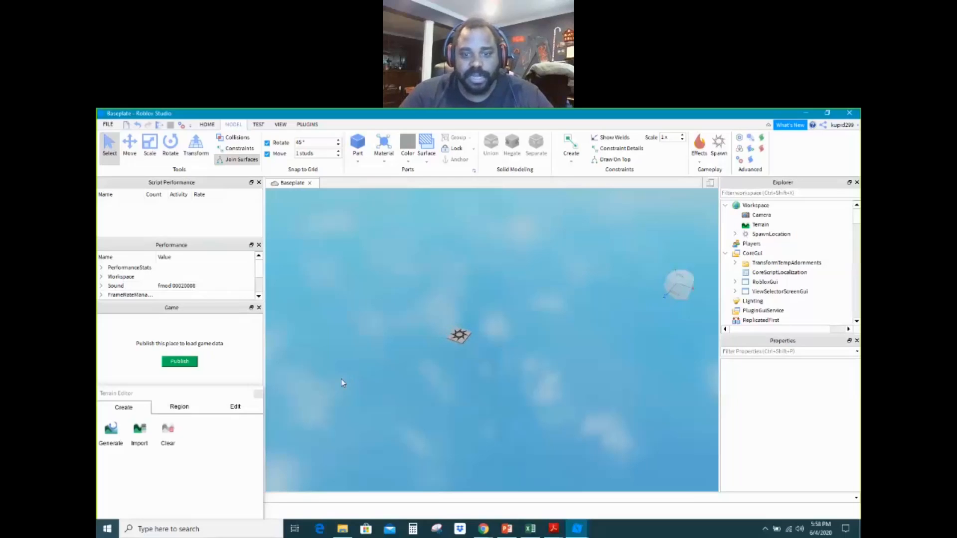
scroll(343, 383, up, 6)
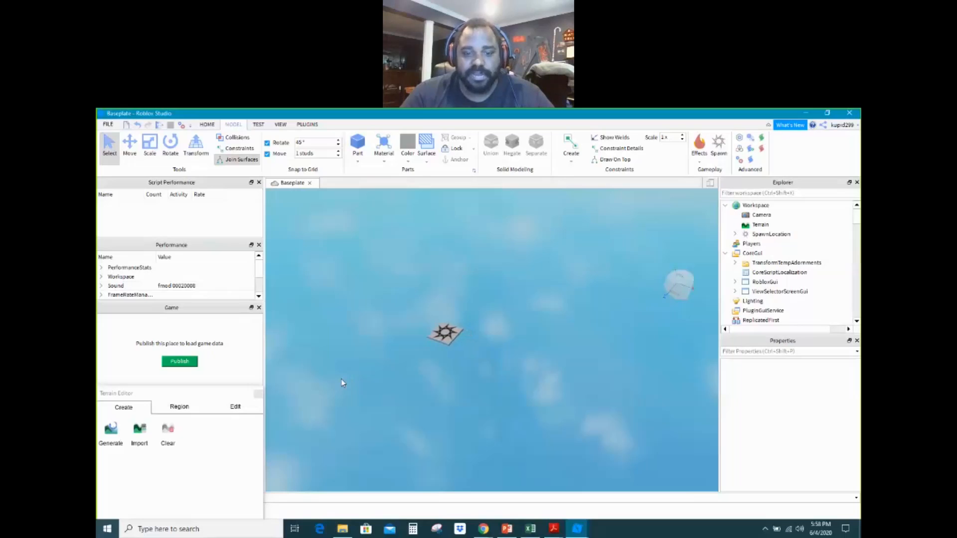
scroll(342, 383, up, 2)
scroll(341, 379, up, 1)
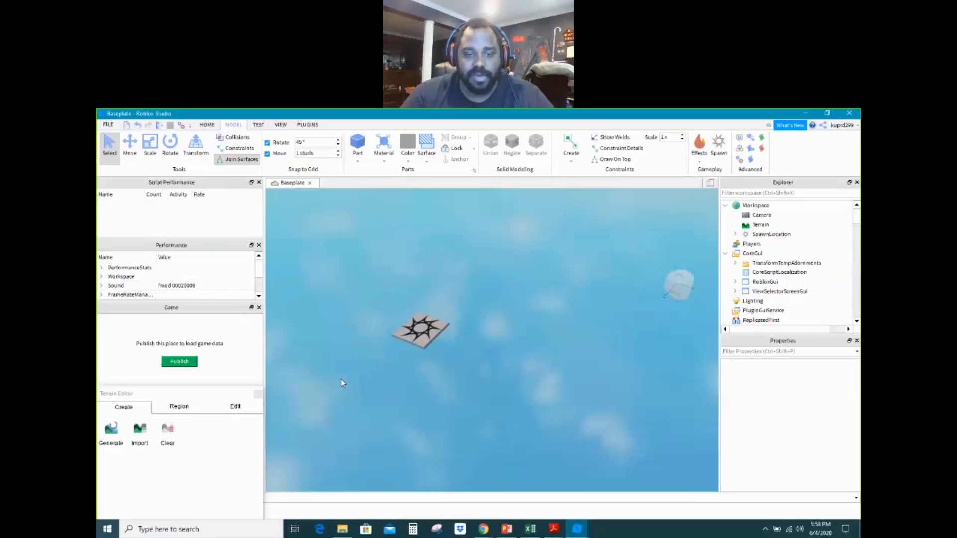
scroll(341, 383, down, 5)
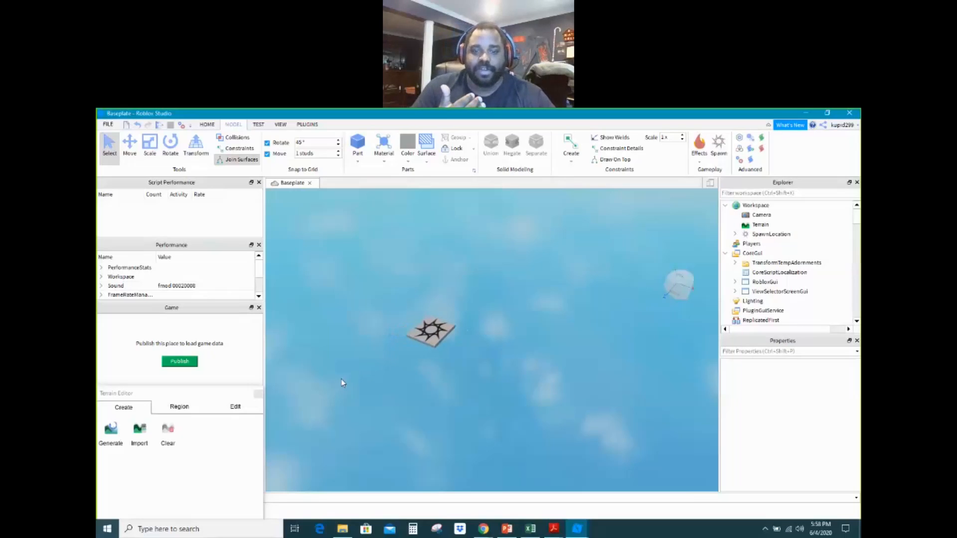
scroll(341, 383, down, 2)
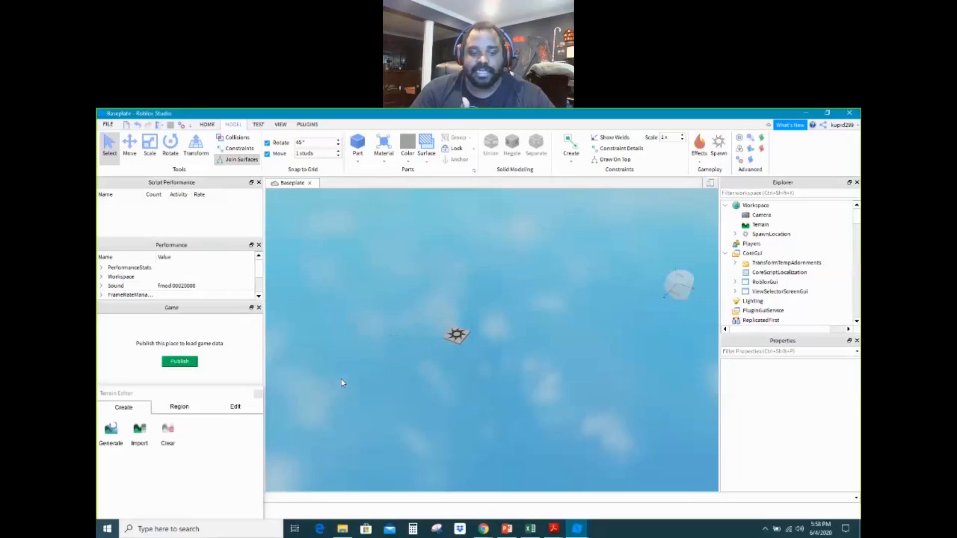
Move the camera sideways both ways, up and down to view the spawn location from shifted positions
key(a)
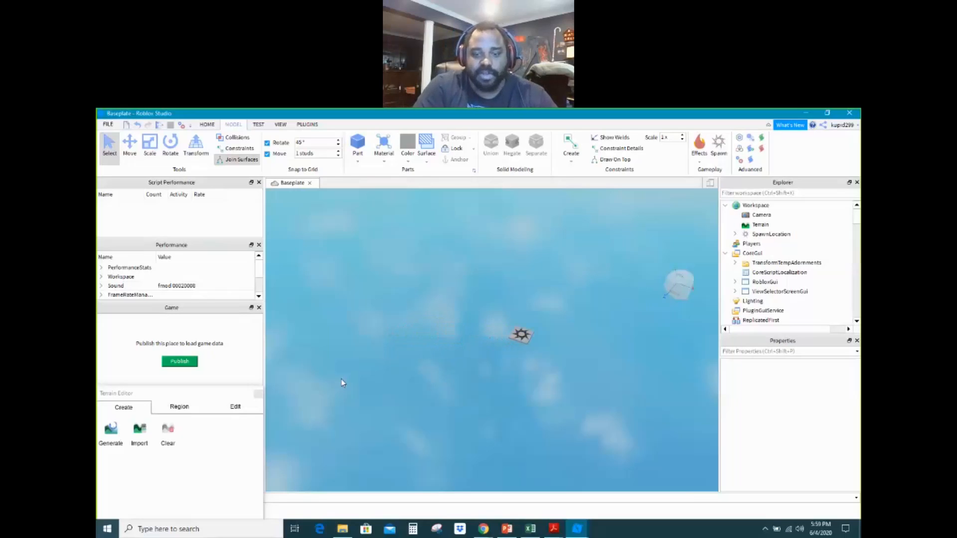
key(d)
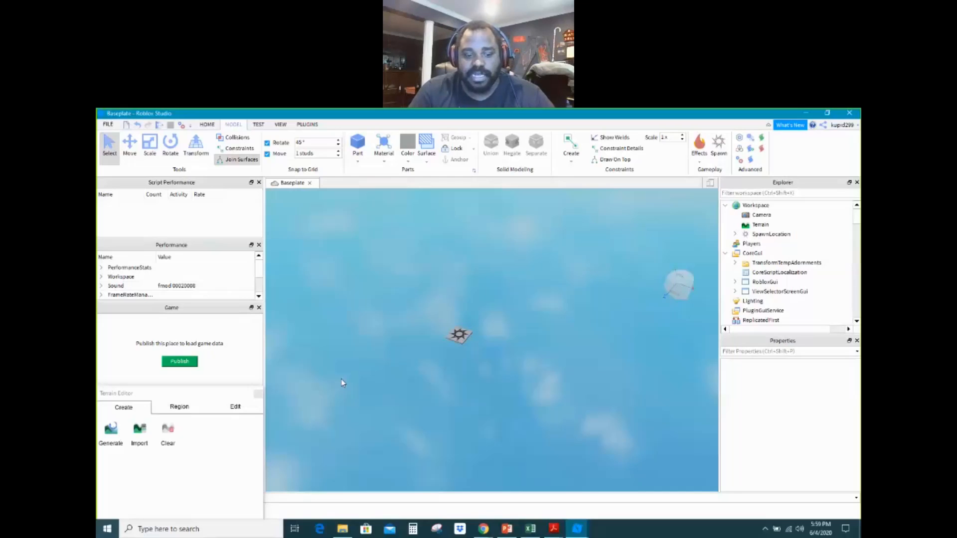
key(d)
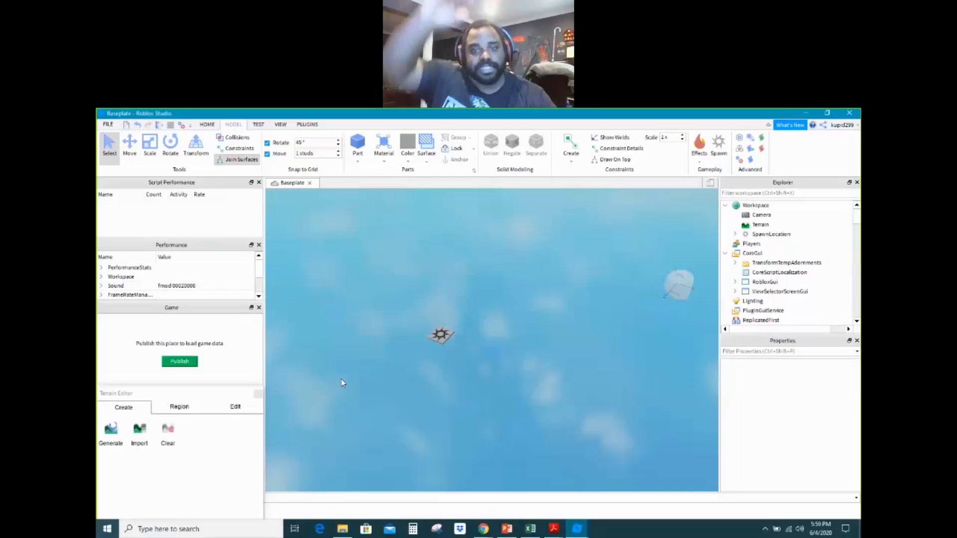
key(e)
key(e)
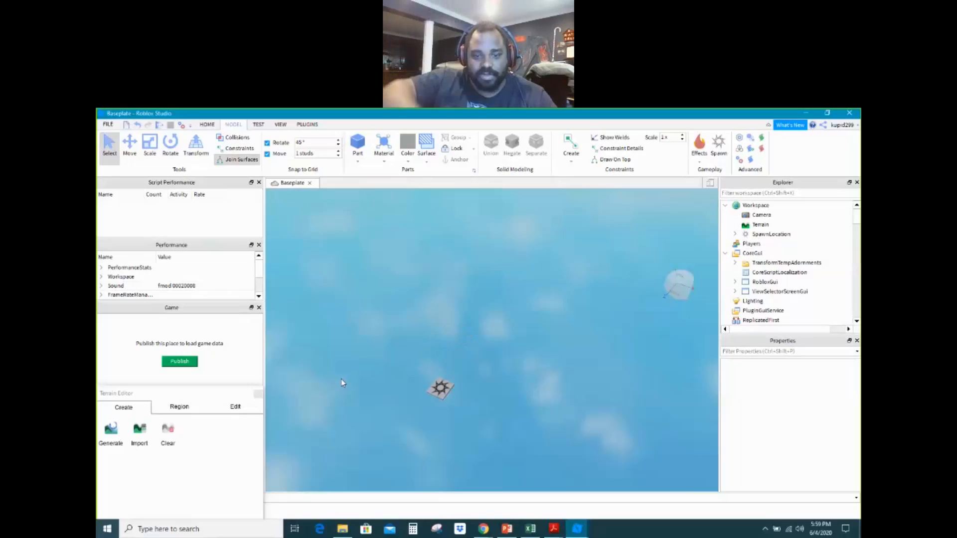
key(q)
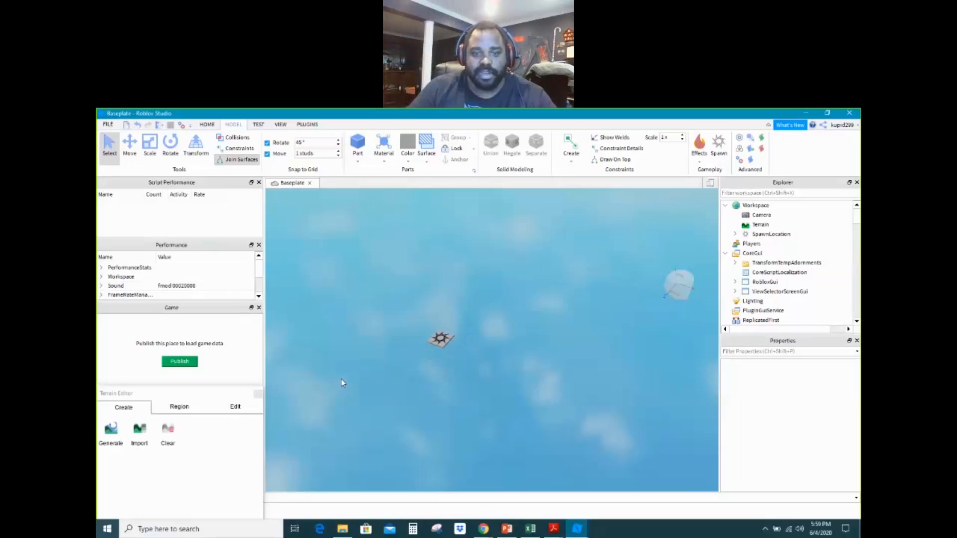
key(q)
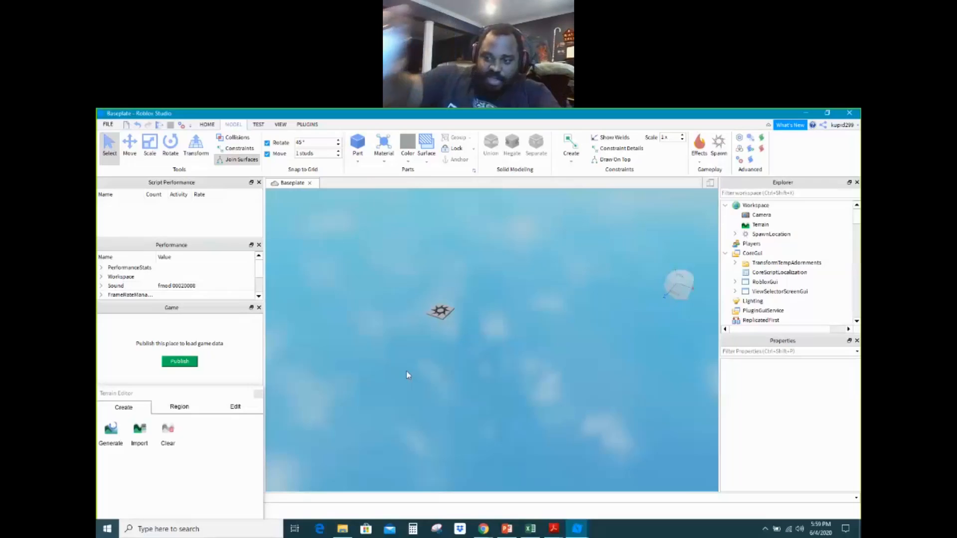
Turn the camera to look down on the spawn location, raise it and zoom in for a centred close view
scroll(586, 250, up, 3)
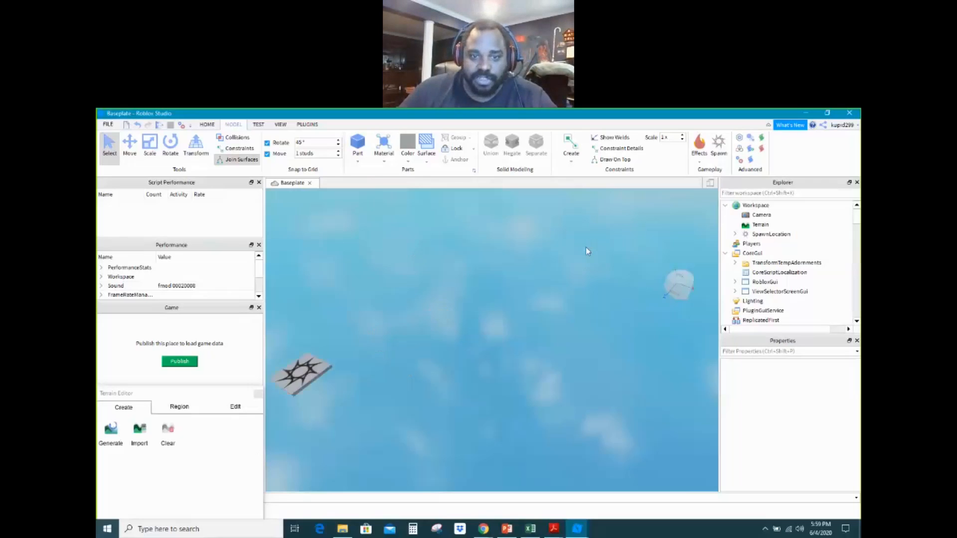
scroll(587, 251, down, 5)
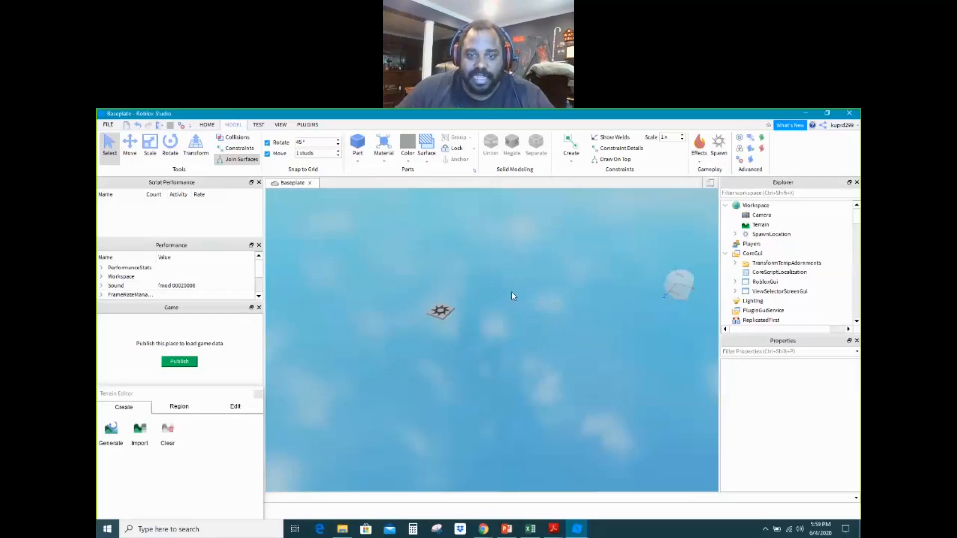
right_drag(513, 293, 511, 293)
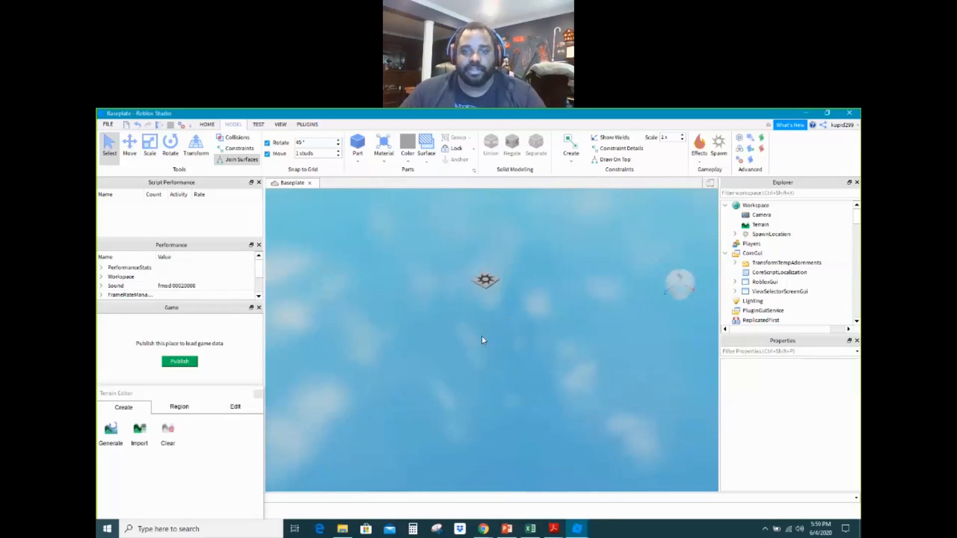
scroll(520, 263, up, 3)
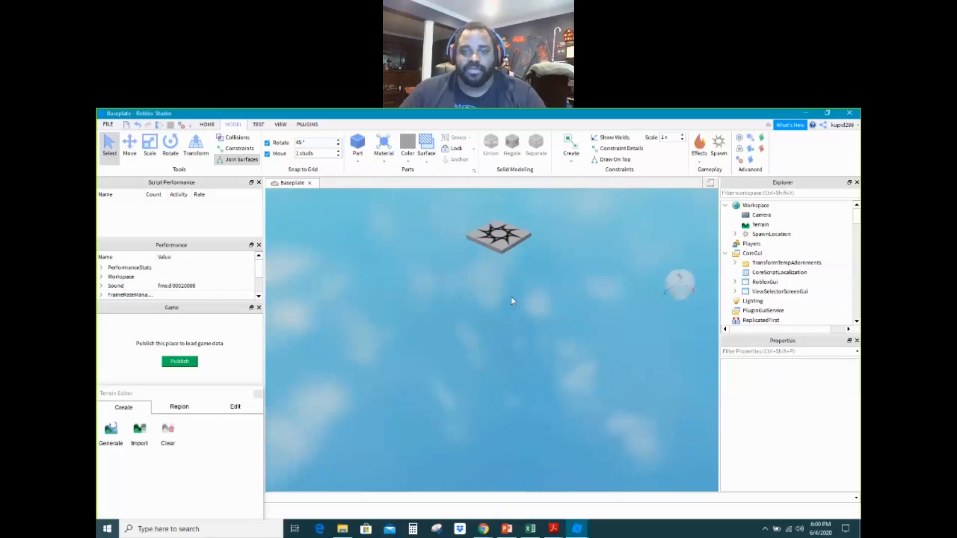
key(e)
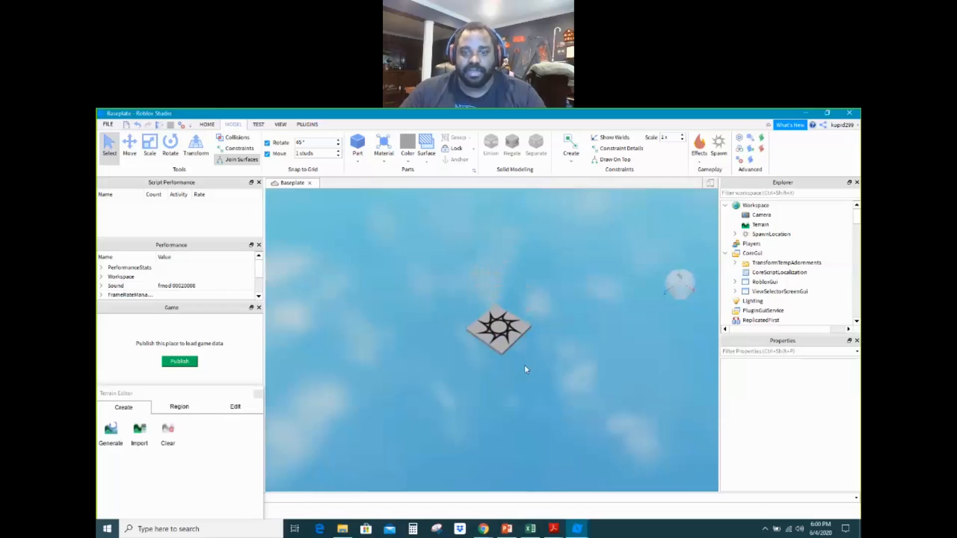
scroll(528, 363, up, 2)
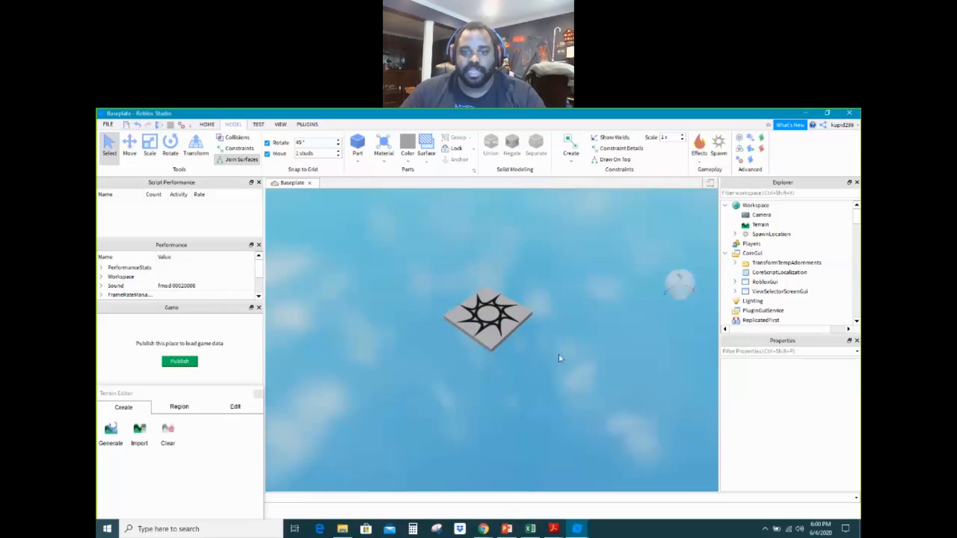
Shift the camera to both sides of the spawn location, zoom out and in, and orbit down to a side view
key(a)
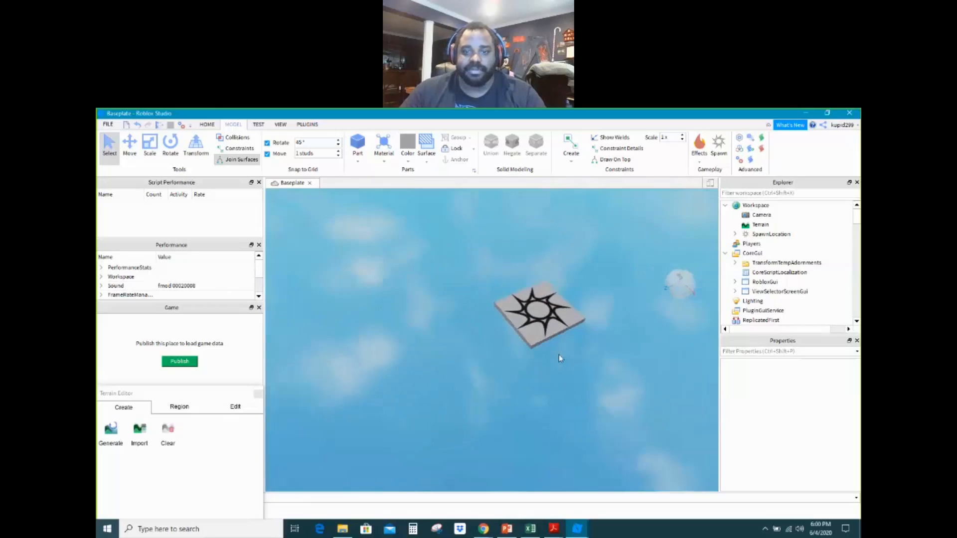
key(d)
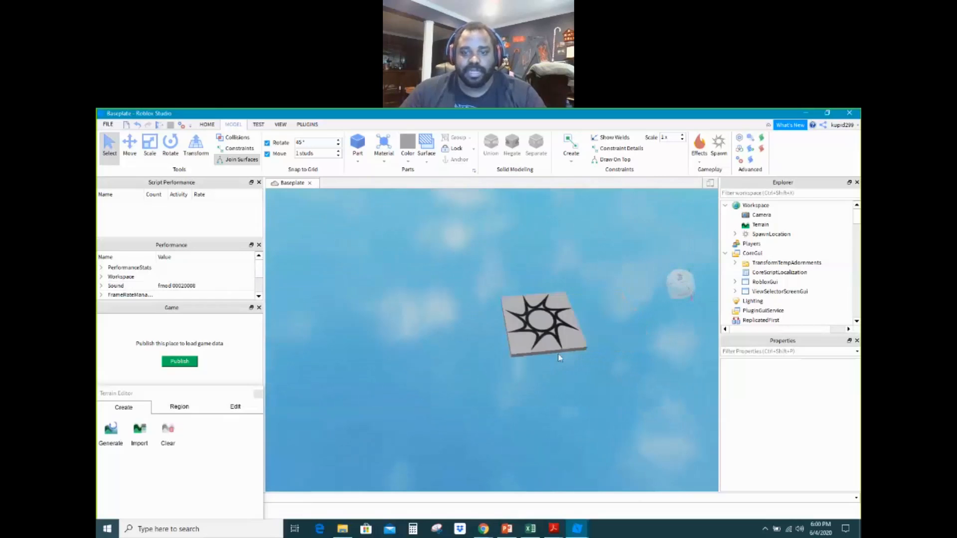
scroll(559, 358, down, 1)
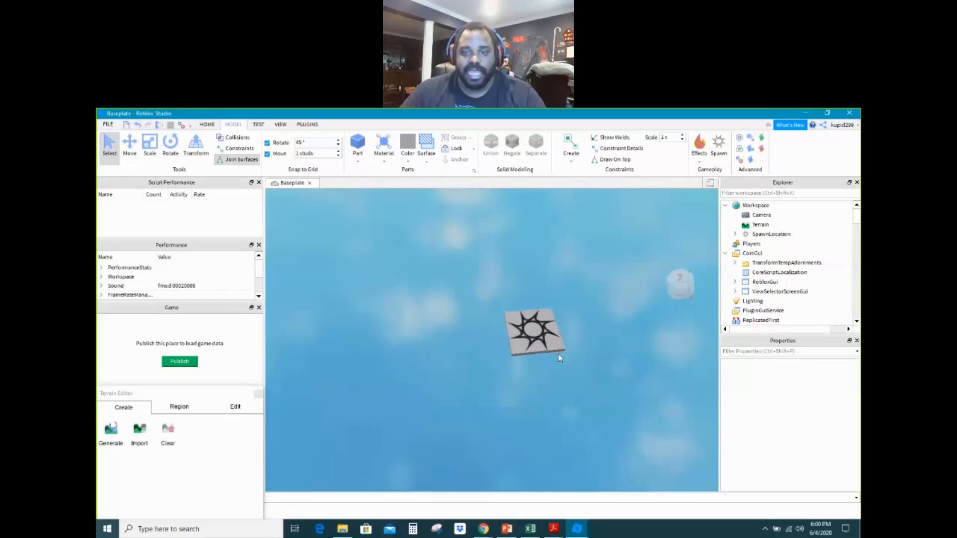
scroll(559, 358, up, 1)
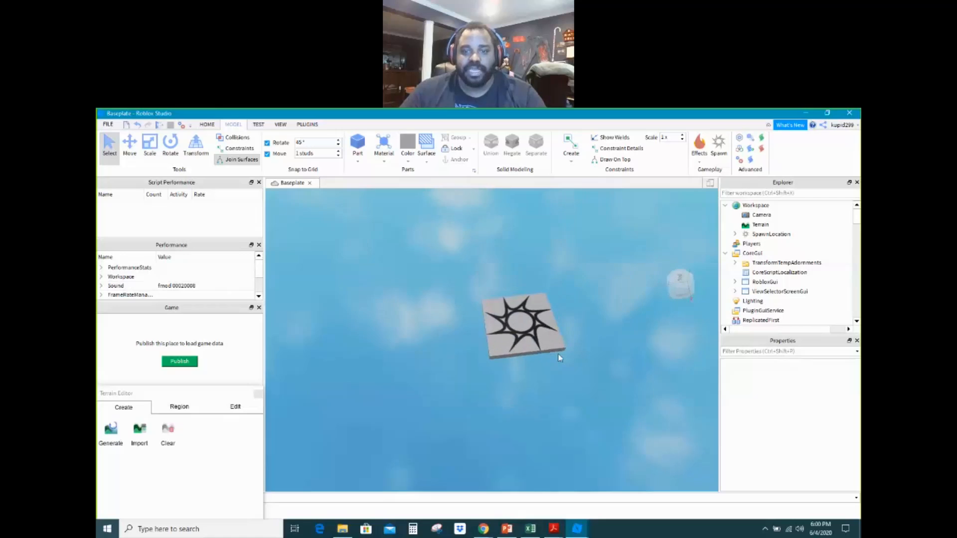
right_drag(559, 358, 559, 357)
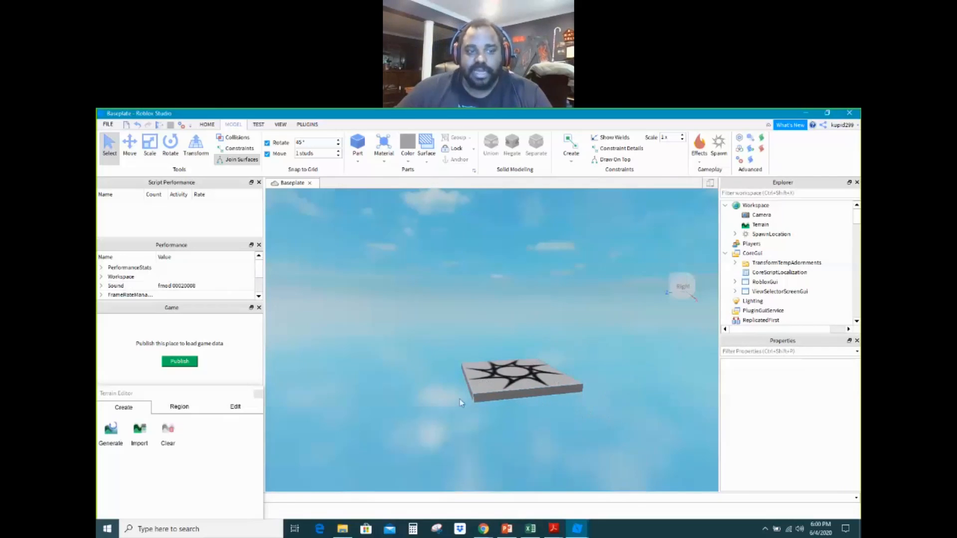
Select the spawn location and stretch it outward on one side along the blue axis with the Scale tool
click(513, 370)
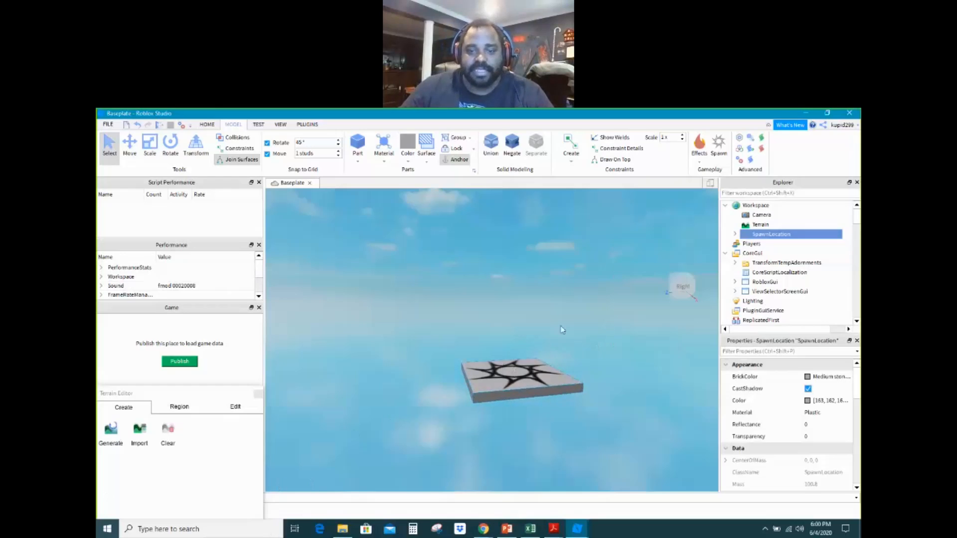
click(563, 393)
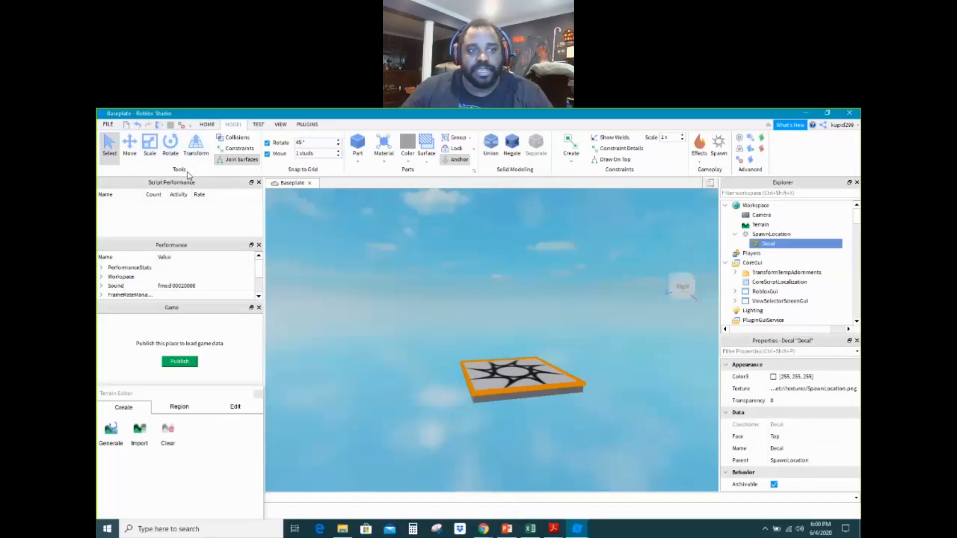
click(207, 125)
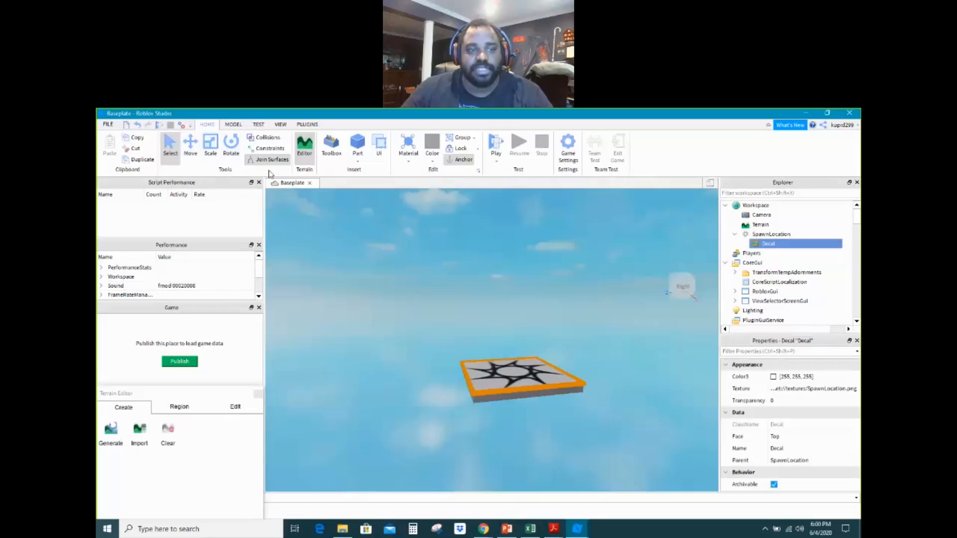
click(211, 149)
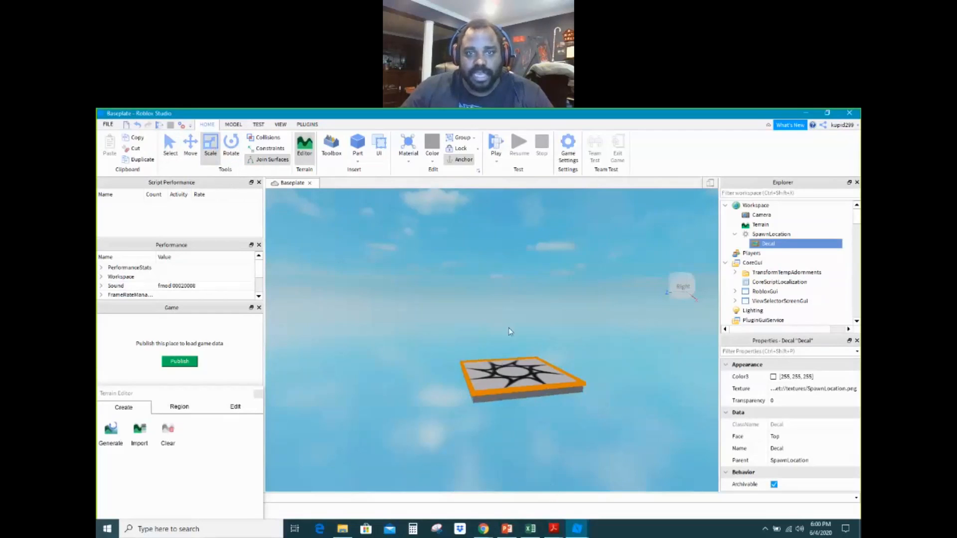
click(521, 368)
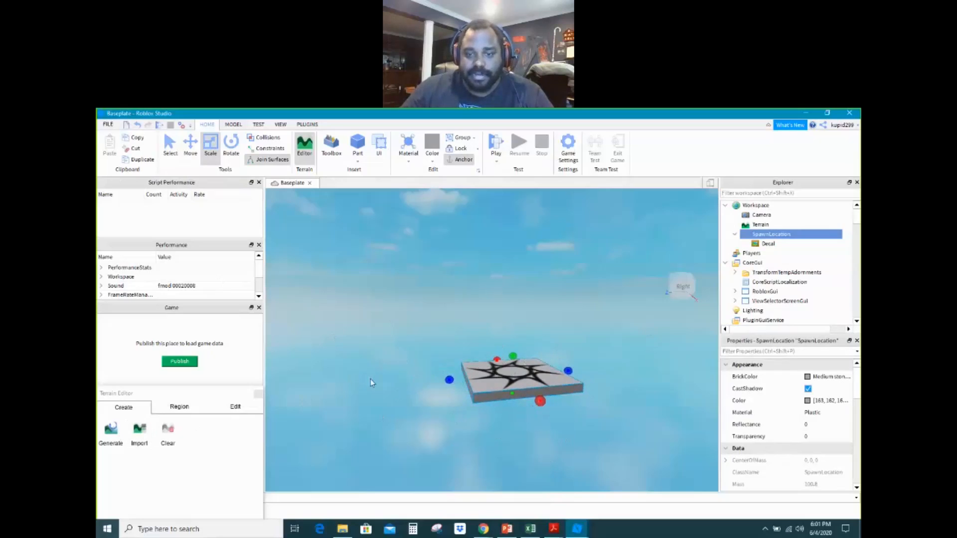
drag(437, 378, 335, 384)
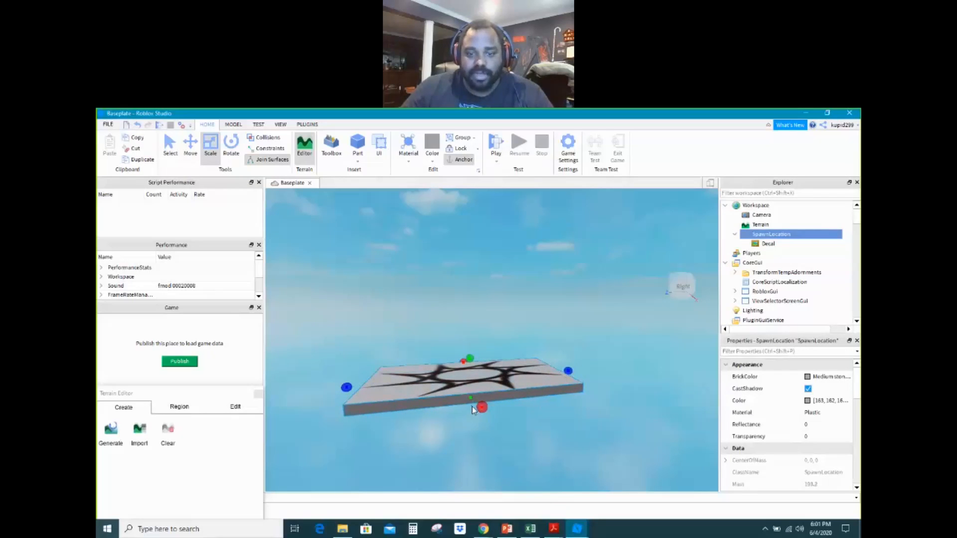
Extend the spawn location's near side outward along the red axis and adjust its thickness
drag(473, 397, 524, 449)
scroll(523, 446, down, 5)
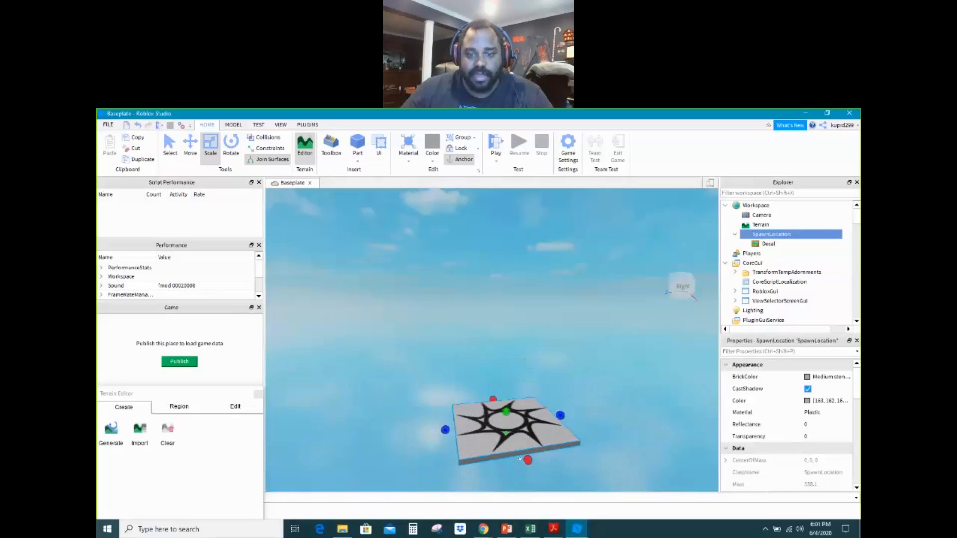
drag(520, 452, 530, 473)
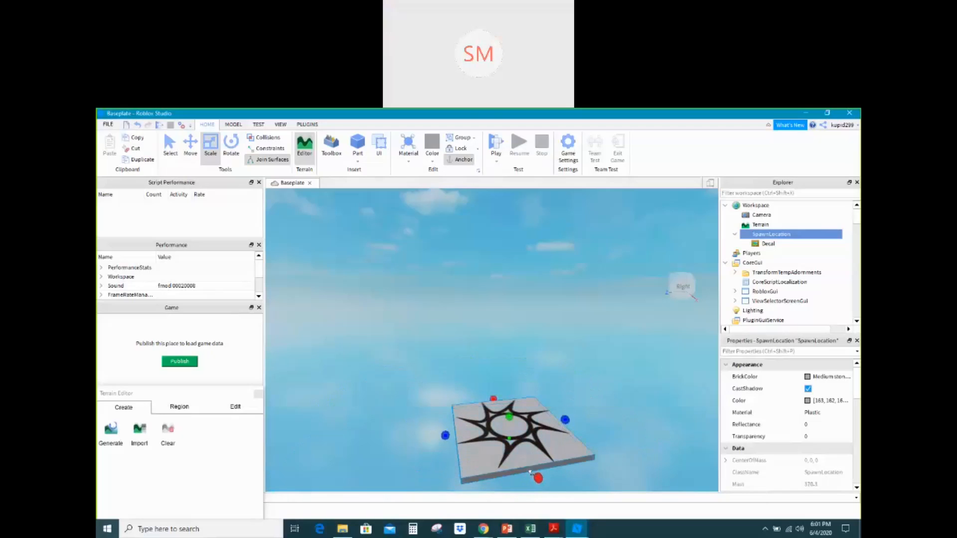
mouse_move(505, 413)
mouse_down()
mouse_move(508, 357)
mouse_move(510, 415)
mouse_up()
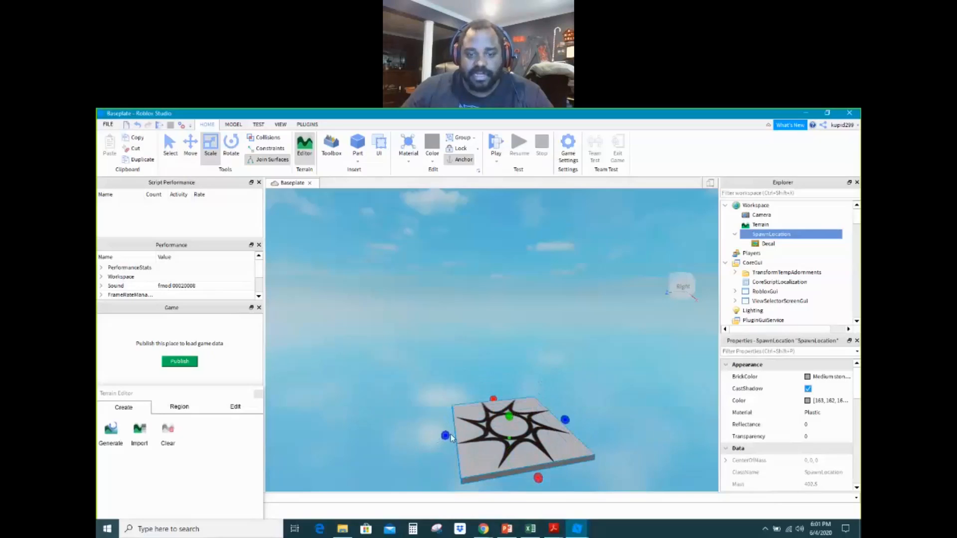
Widen the spawn location further along the blue axis, extend it again along the red axis, and deselect it
drag(447, 436, 387, 443)
drag(567, 420, 587, 412)
scroll(539, 436, down, 3)
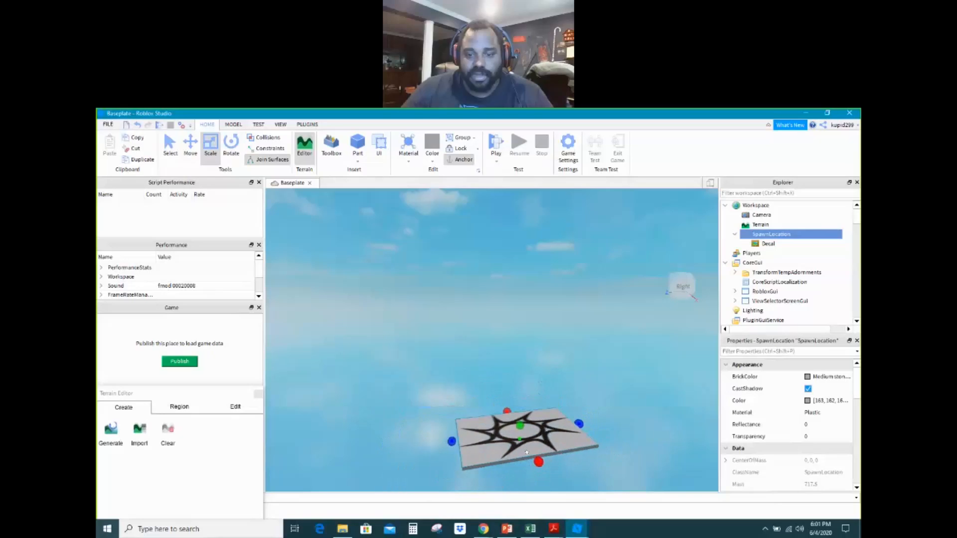
drag(532, 457, 554, 486)
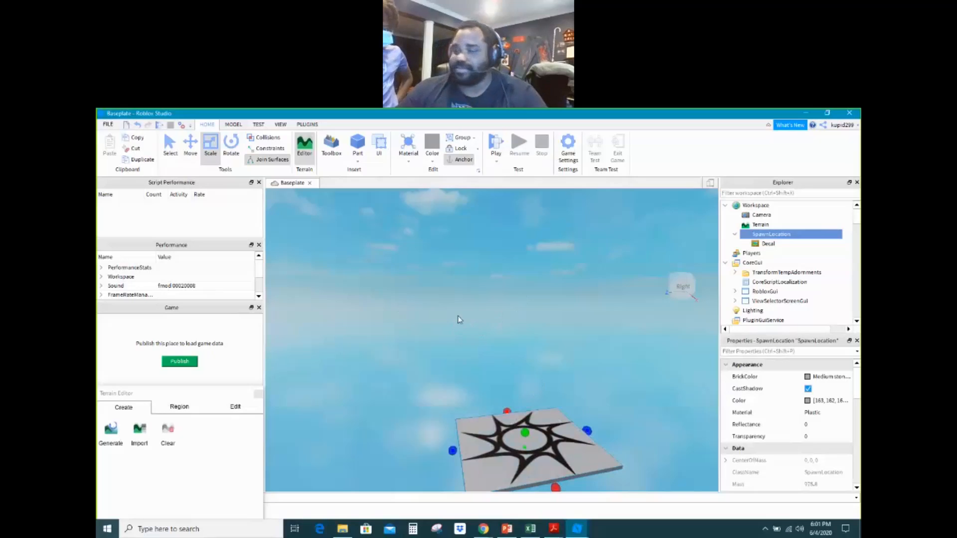
scroll(494, 356, down, 5)
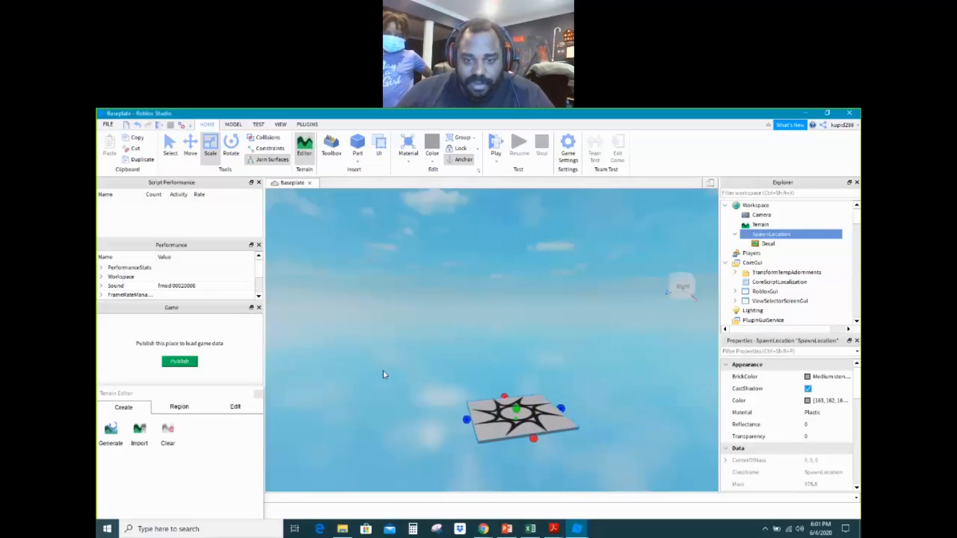
right_drag(371, 358, 378, 354)
click(435, 315)
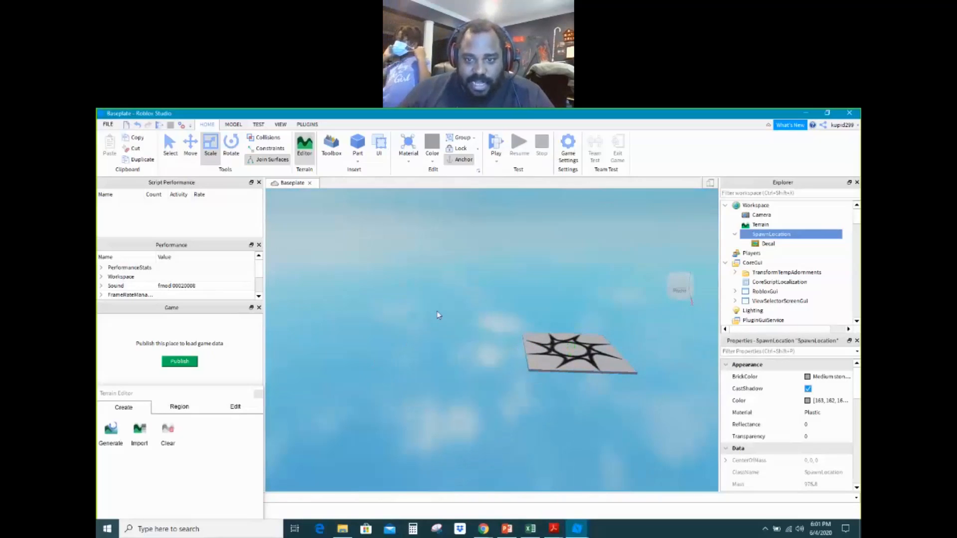
Insert a block part and reposition it onto the far corner of the spawn location
scroll(561, 316, up, 4)
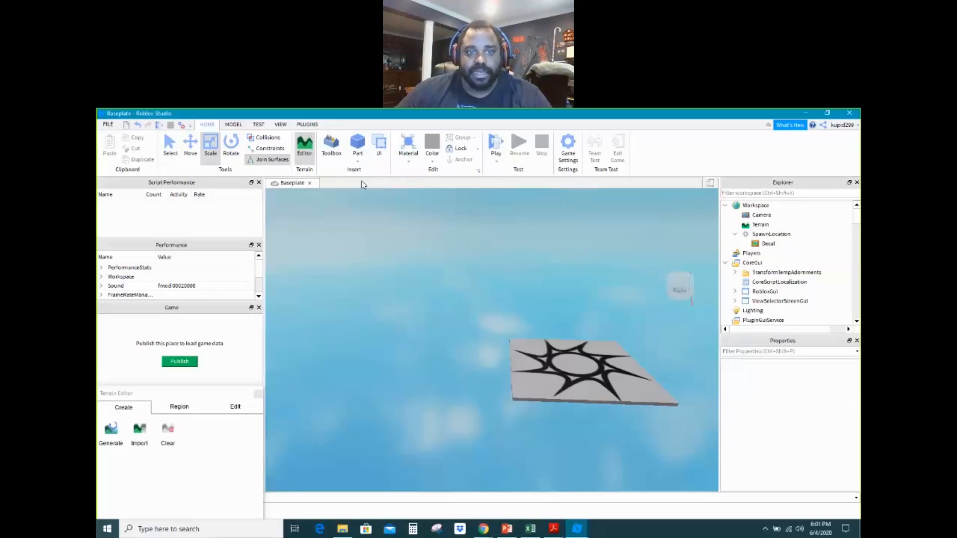
click(358, 161)
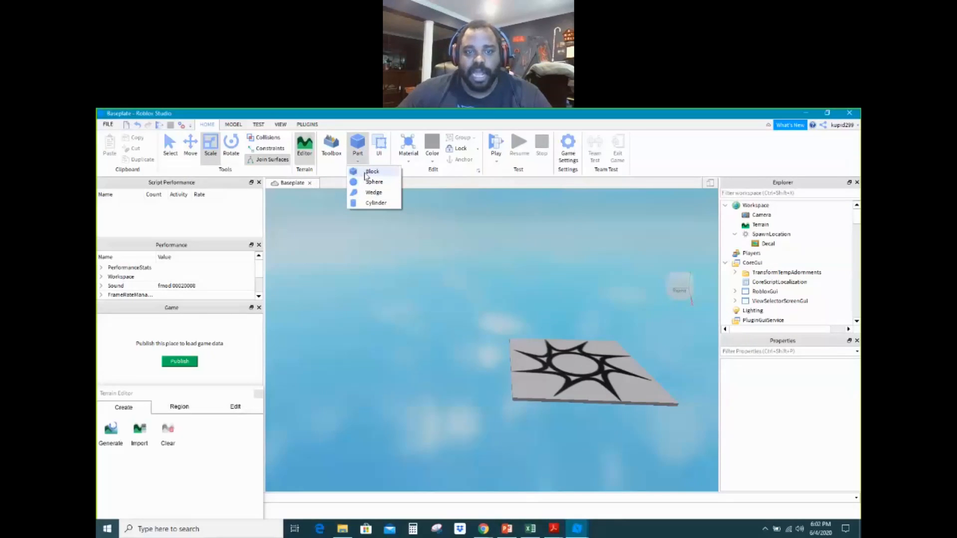
click(373, 172)
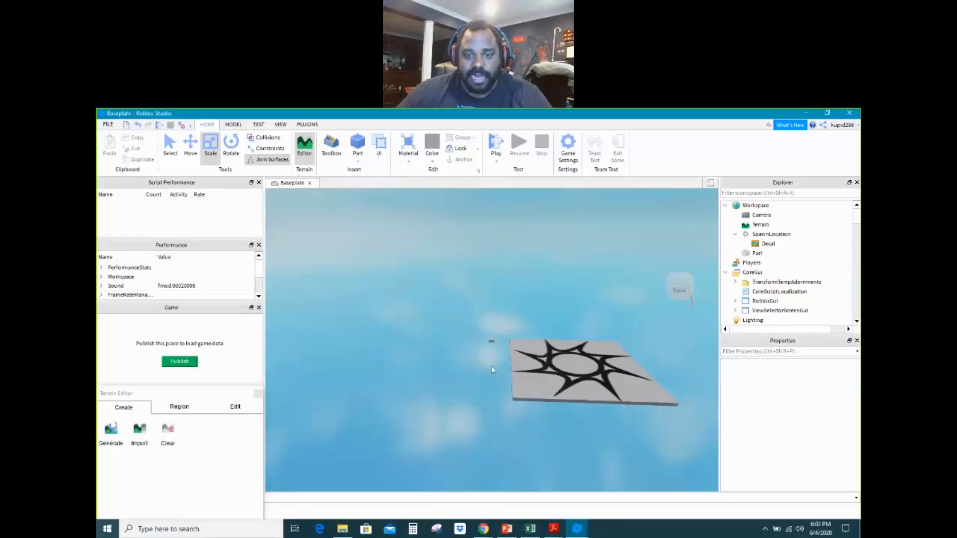
scroll(491, 366, up, 5)
scroll(492, 362, down, 4)
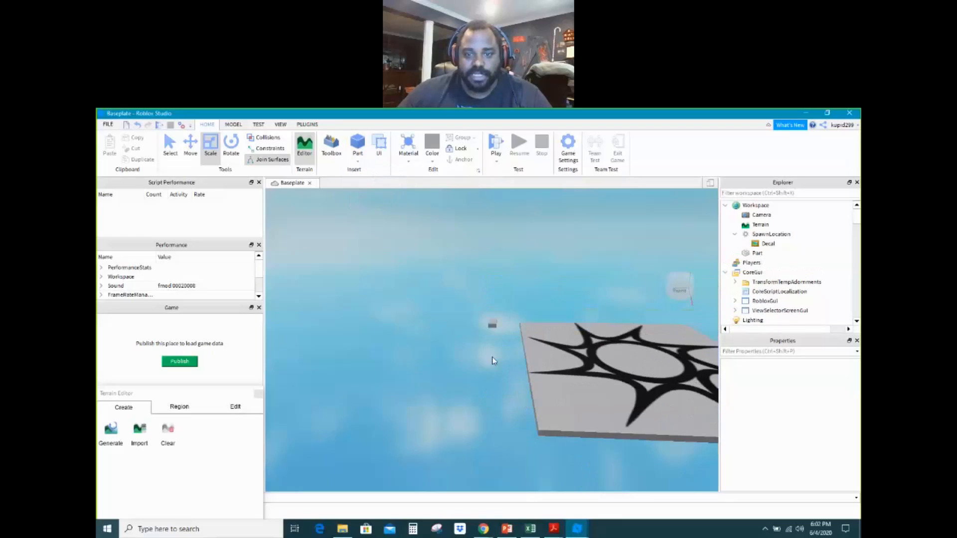
click(491, 319)
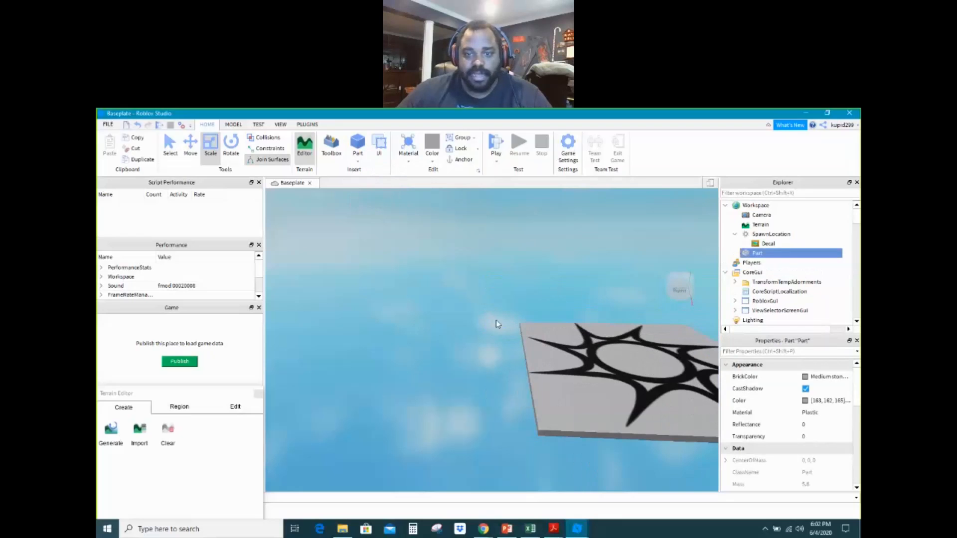
scroll(595, 344, down, 4)
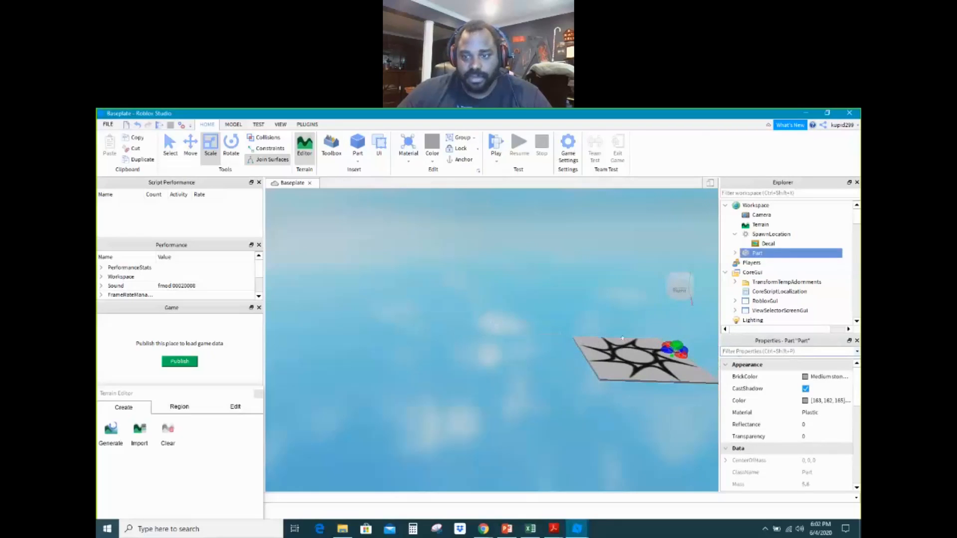
right_drag(623, 340, 641, 344)
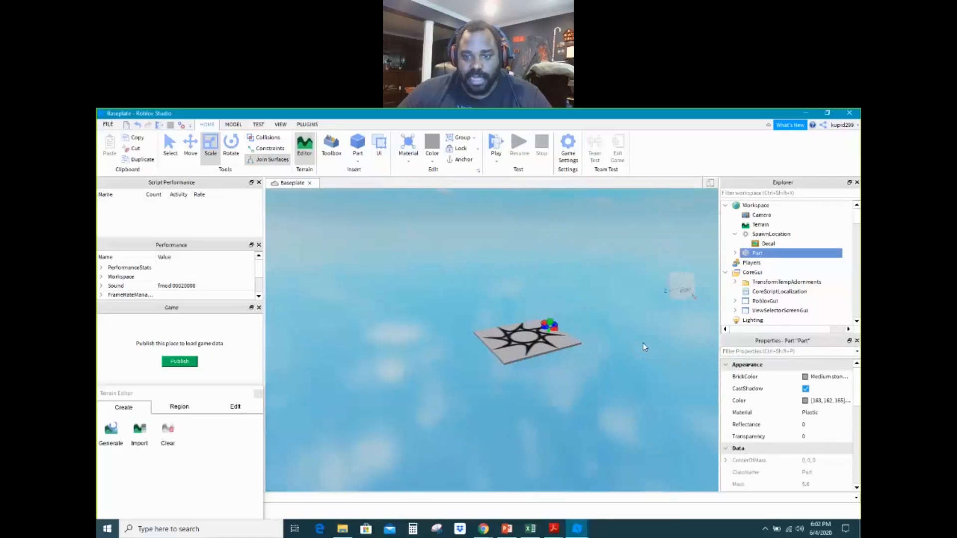
Lengthen the block along the red axis so it runs beside the spawn location's edge
scroll(619, 346, up, 4)
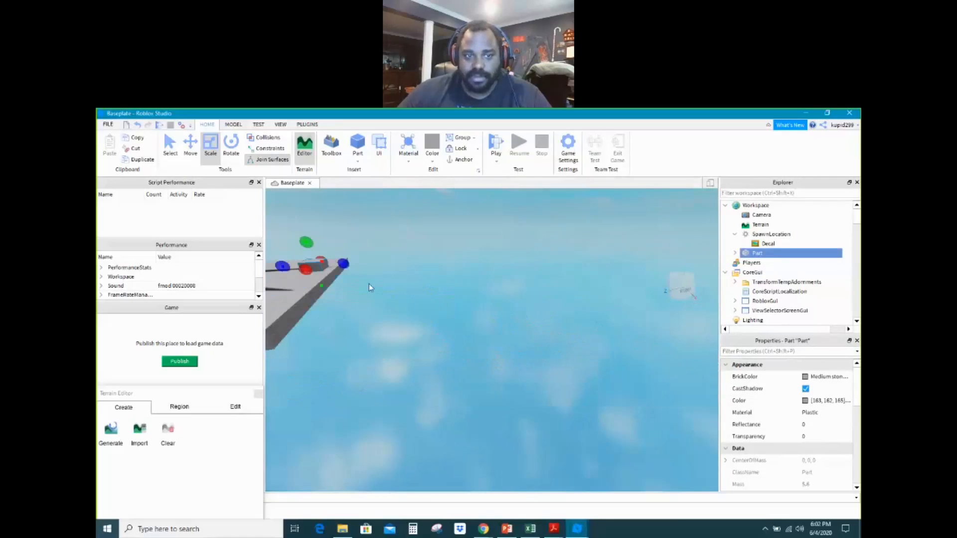
drag(303, 253, 330, 250)
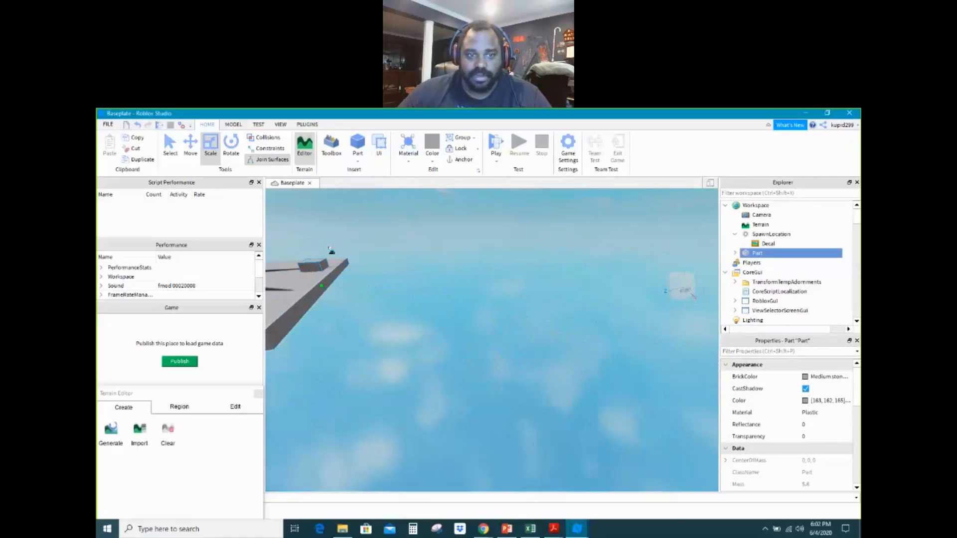
drag(389, 245, 396, 252)
drag(305, 251, 367, 260)
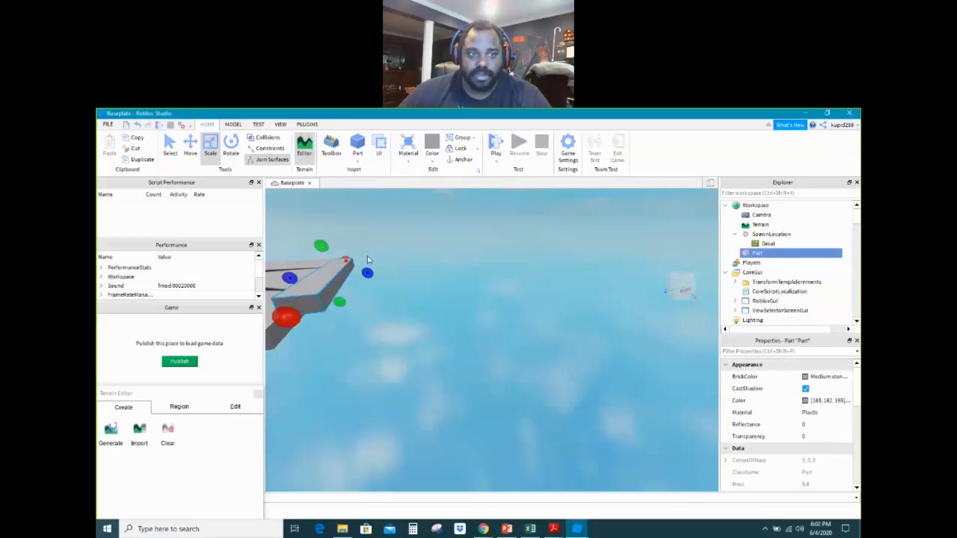
Place the lengthened block freely on top of the spawn location near its edge with the Select tool
click(173, 149)
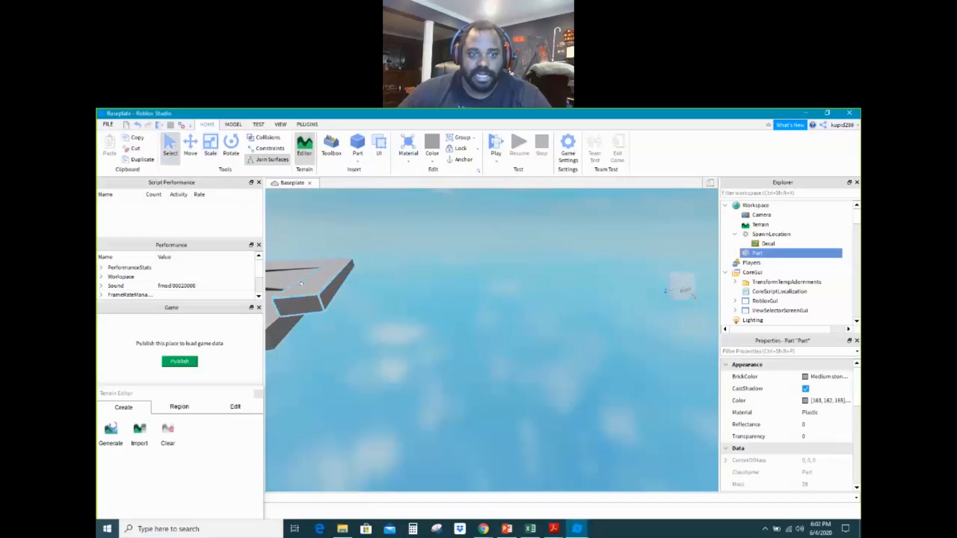
drag(302, 282, 356, 238)
scroll(273, 323, down, 2)
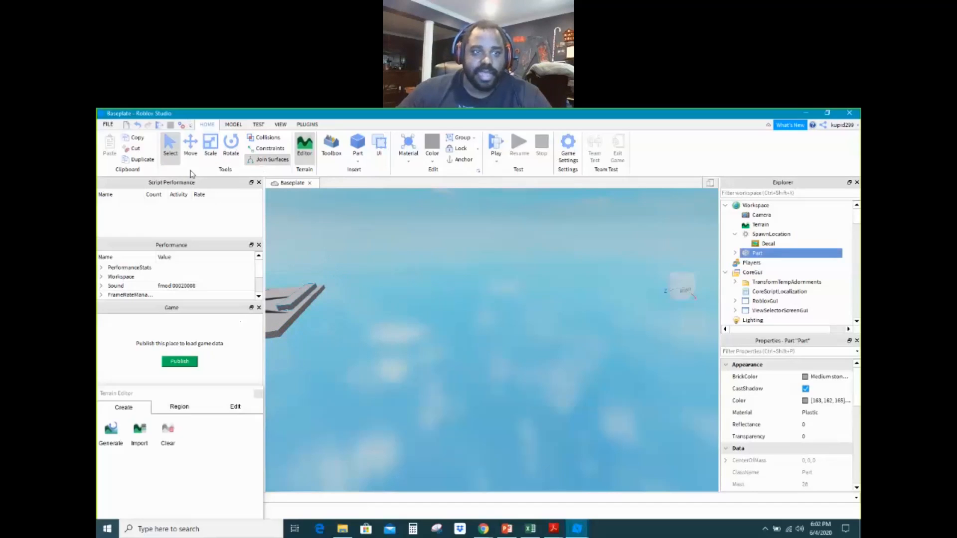
Move the block along the blue axis off the spawn location into open air and adjust its height with the Move tool
click(190, 148)
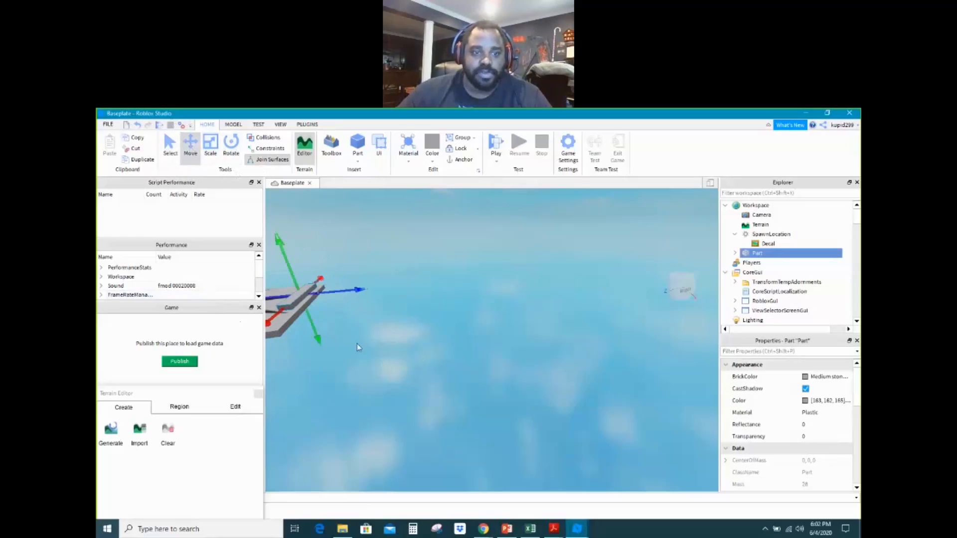
key(f)
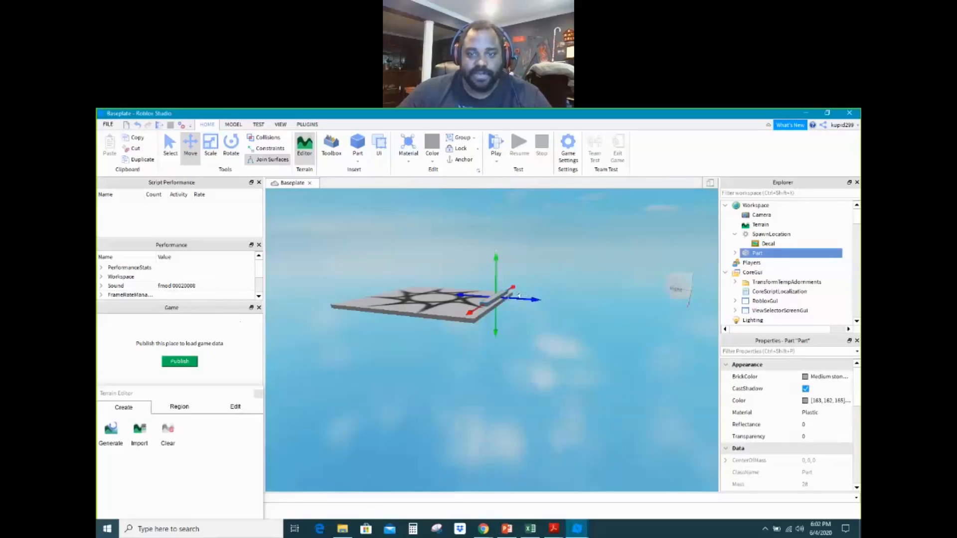
drag(520, 294, 641, 311)
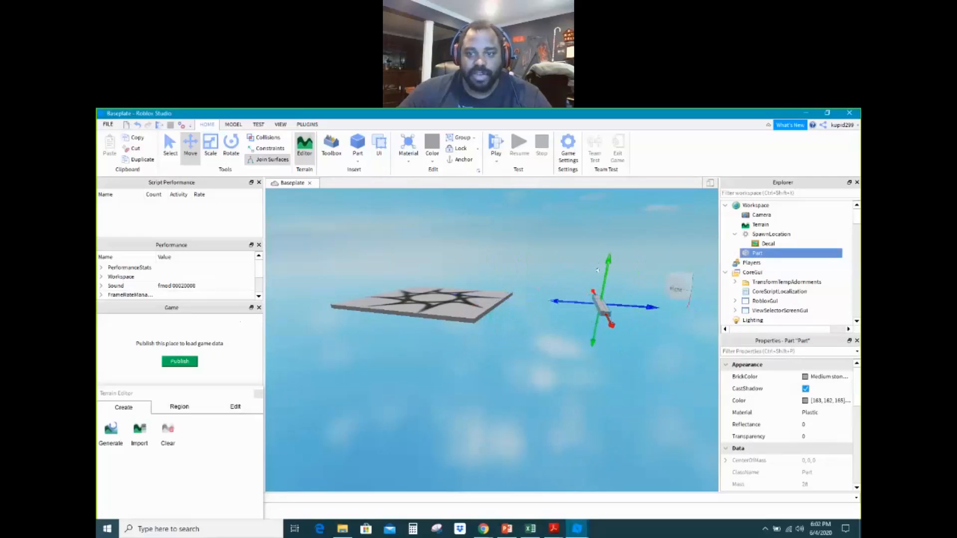
drag(597, 270, 606, 392)
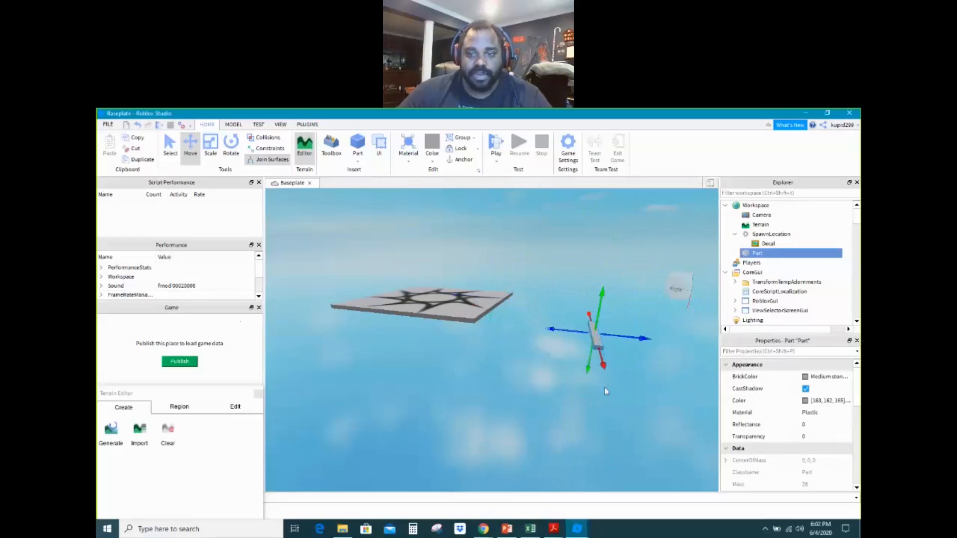
drag(596, 348, 557, 326)
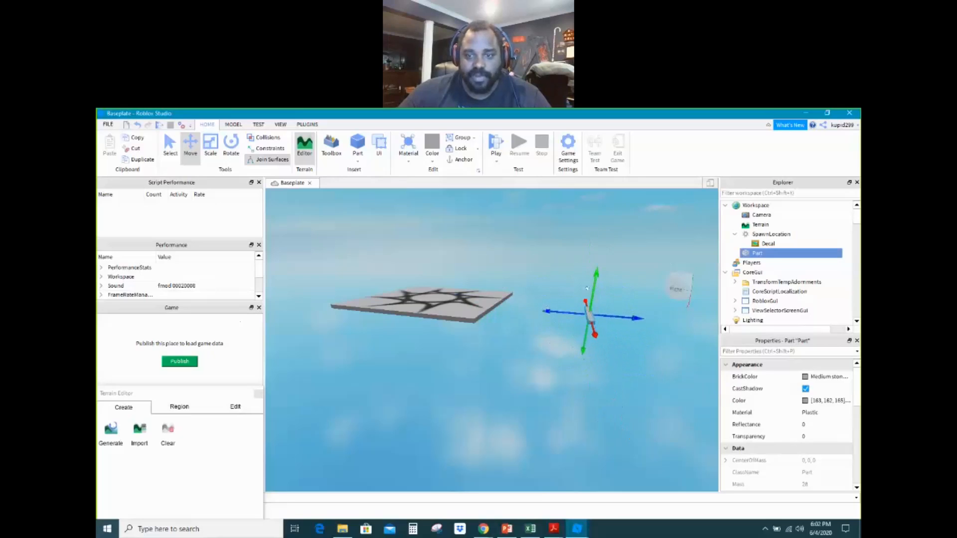
Raise the block slightly and scale it along the blue and red axes into a wide platform about the spawn location's size
drag(587, 288, 586, 280)
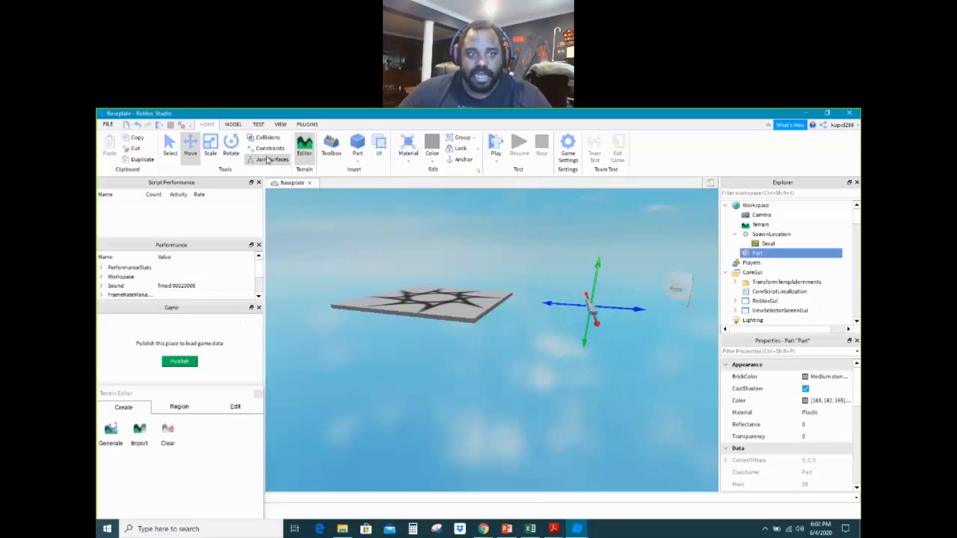
click(210, 144)
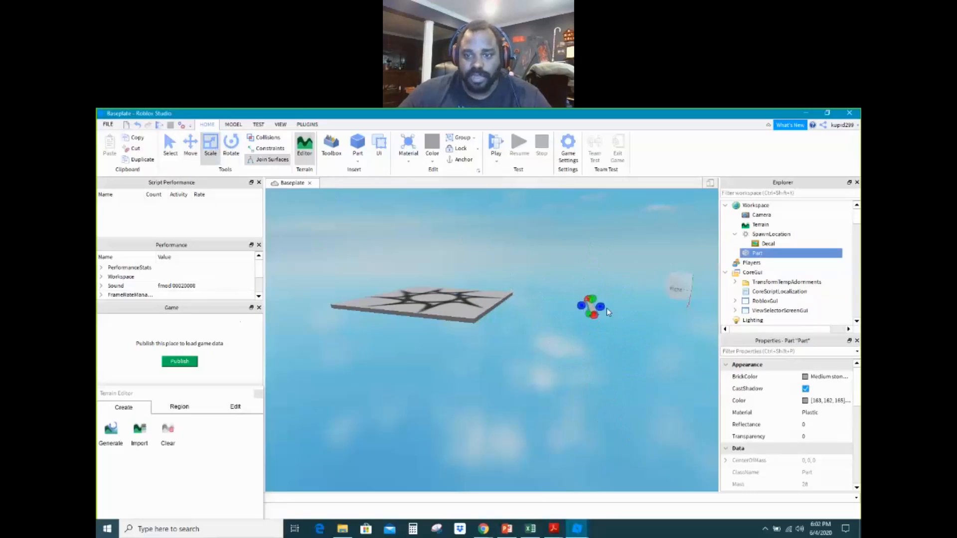
drag(594, 299, 658, 299)
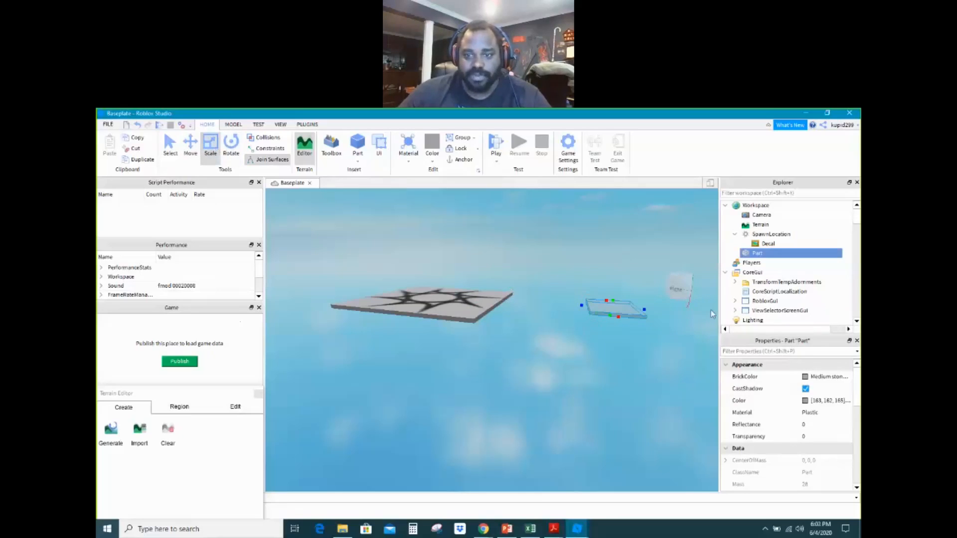
drag(712, 314, 708, 315)
drag(649, 322, 649, 361)
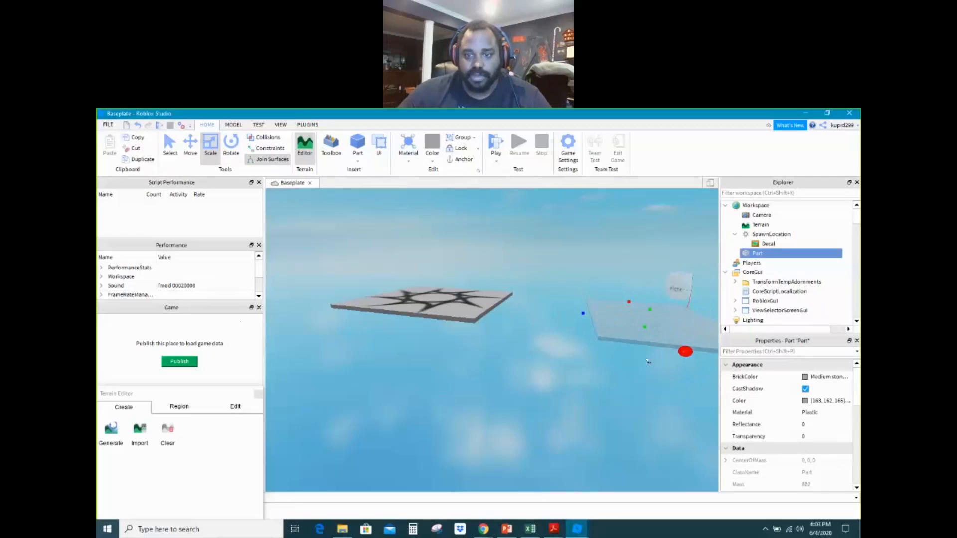
scroll(414, 413, up, 2)
scroll(422, 407, down, 3)
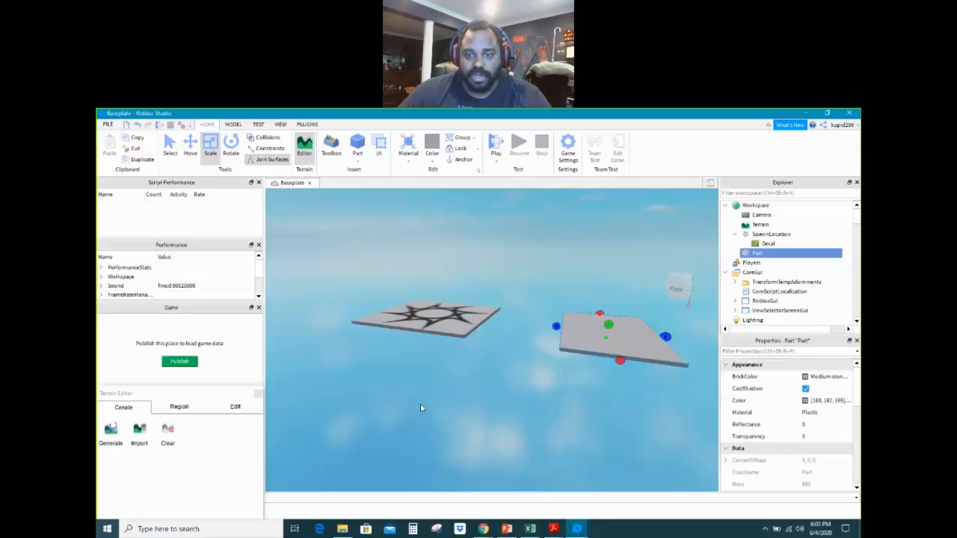
Move the platform along the blue axis clear of the spawn location with a jumpable gap, and lower it slightly
drag(577, 329, 608, 341)
drag(491, 317, 490, 317)
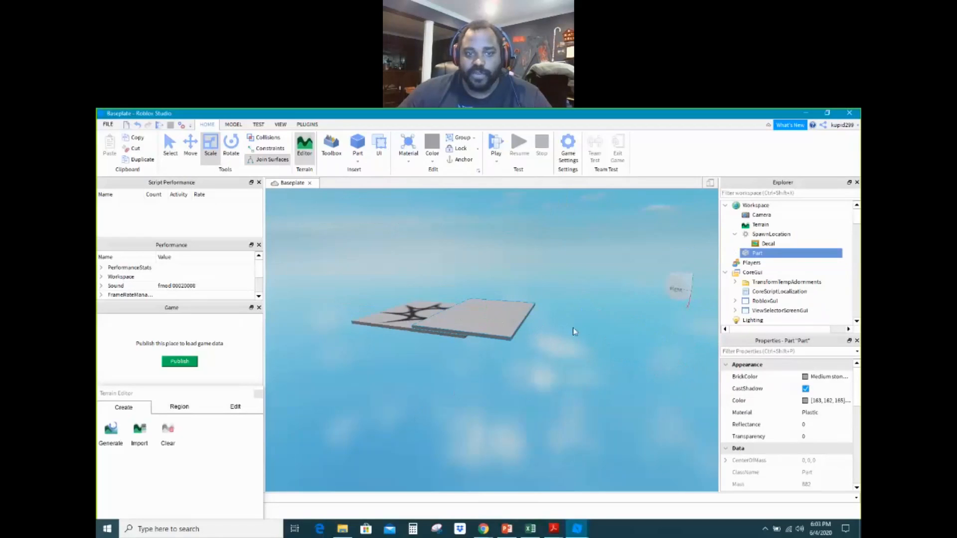
click(190, 146)
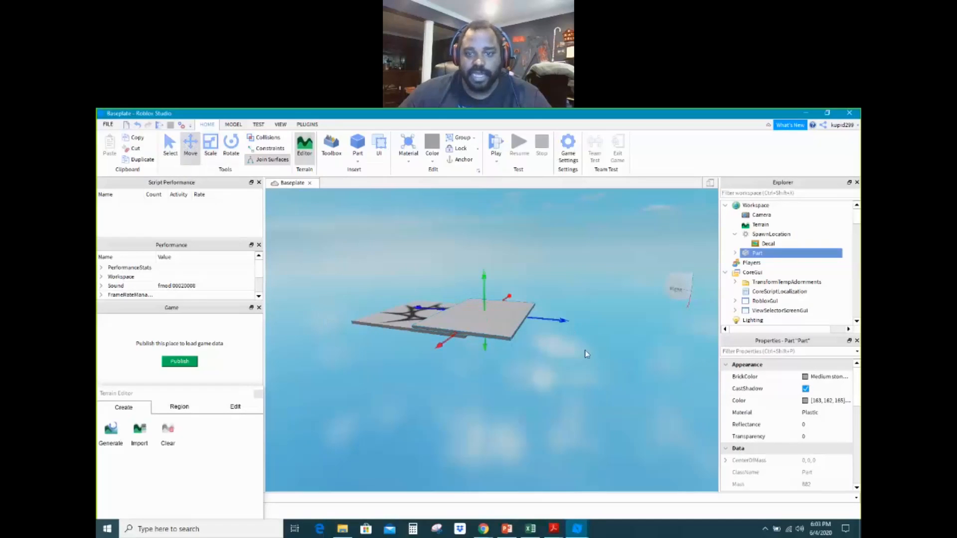
drag(556, 321, 658, 329)
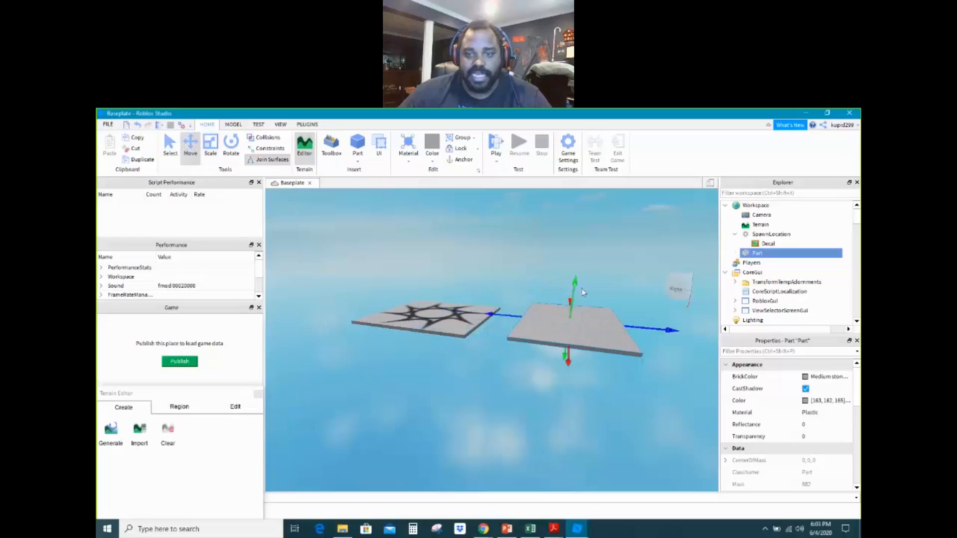
drag(568, 279, 567, 290)
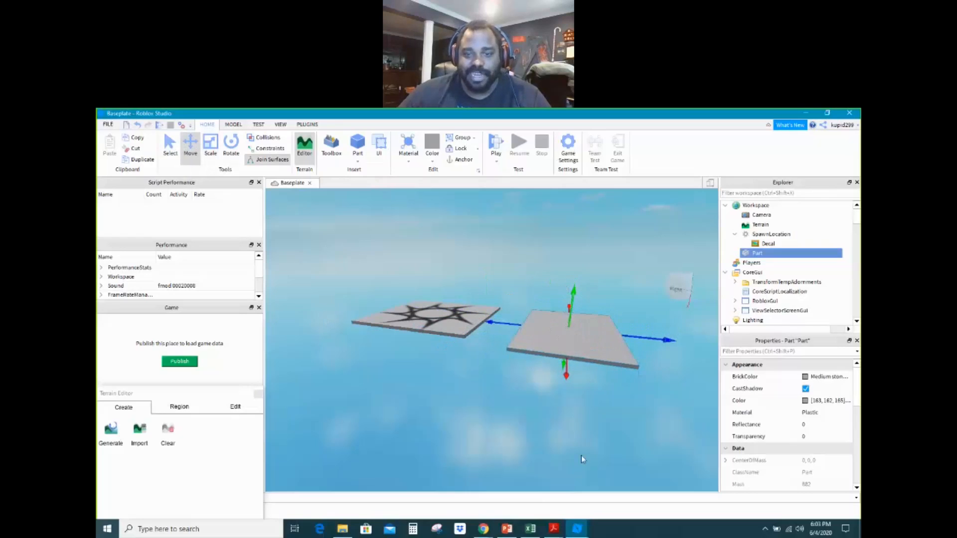
click(612, 400)
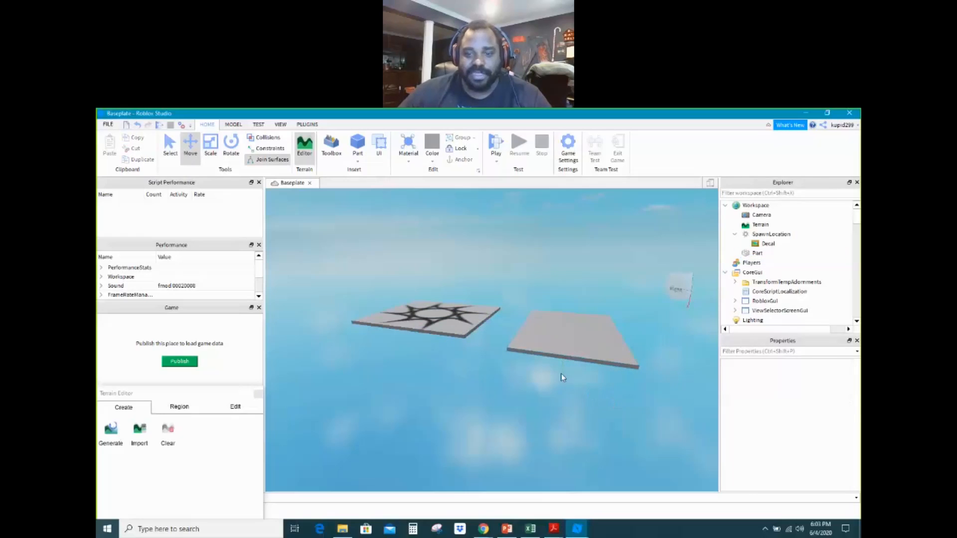
Shorten the platform slightly along the red axis and thicken it along the green axis with the Scale tool
click(537, 353)
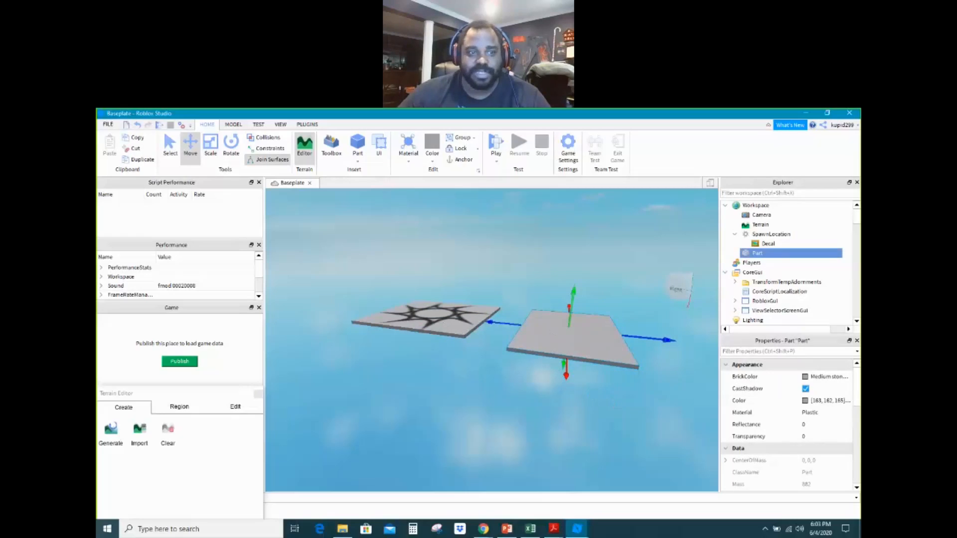
click(210, 145)
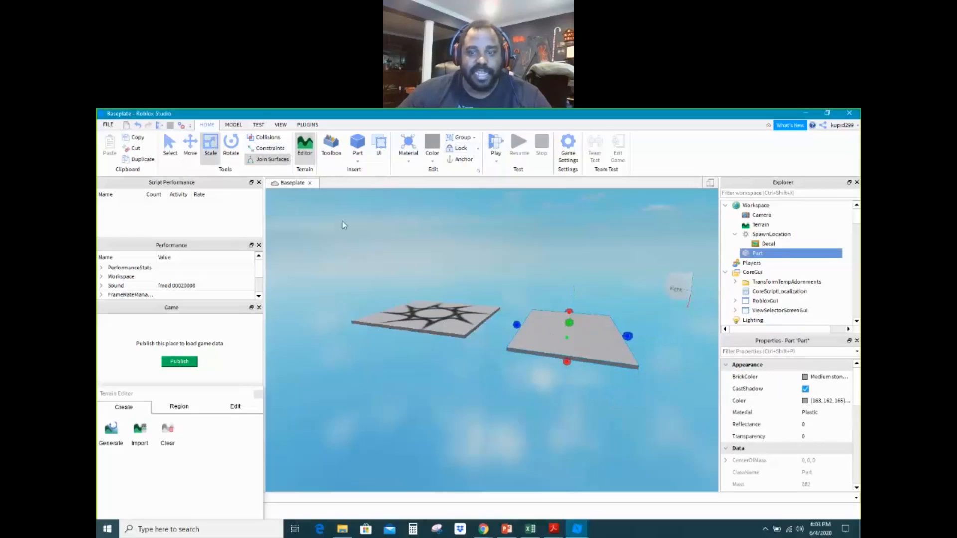
drag(560, 358, 579, 354)
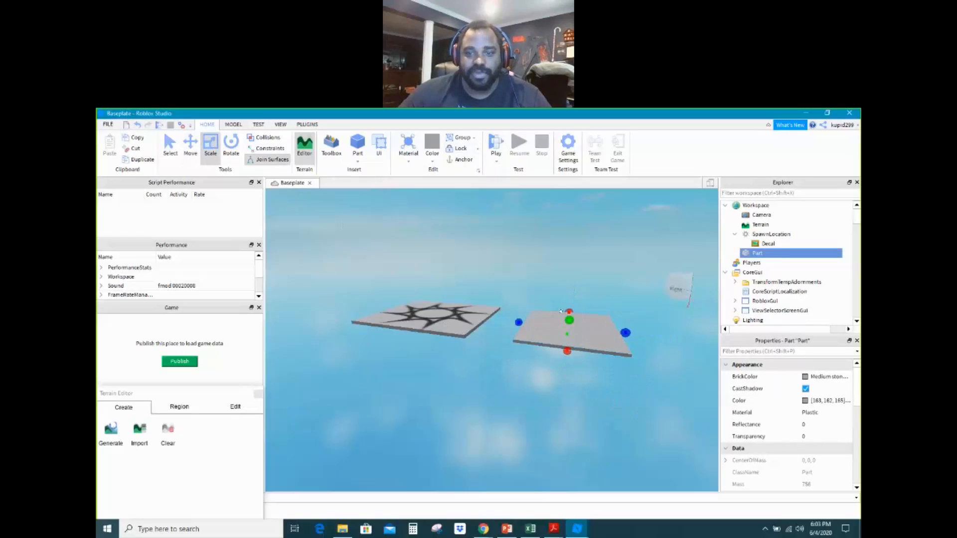
drag(569, 320, 551, 331)
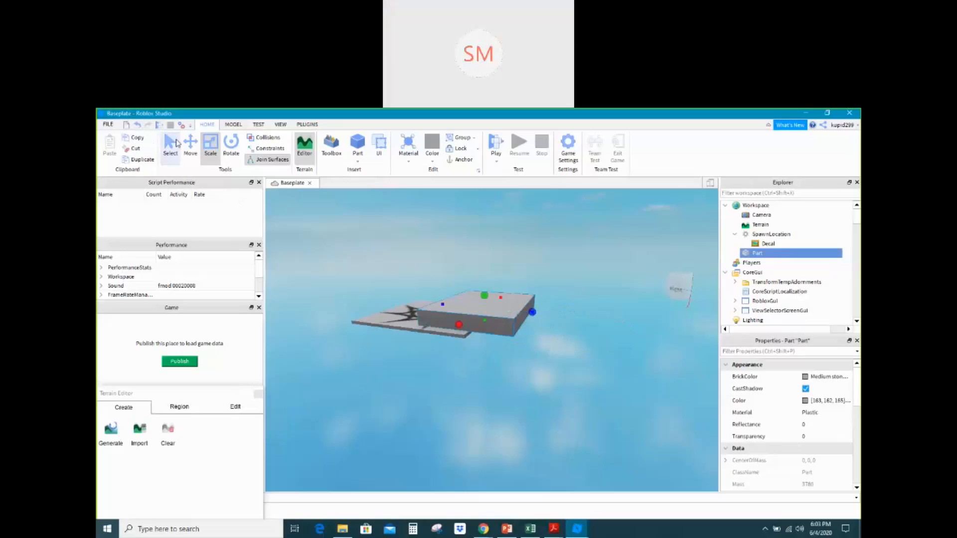
Move the thickened platform off the spawn location along the blue axis and lower it slightly beside the spawn
click(190, 145)
drag(552, 352, 552, 355)
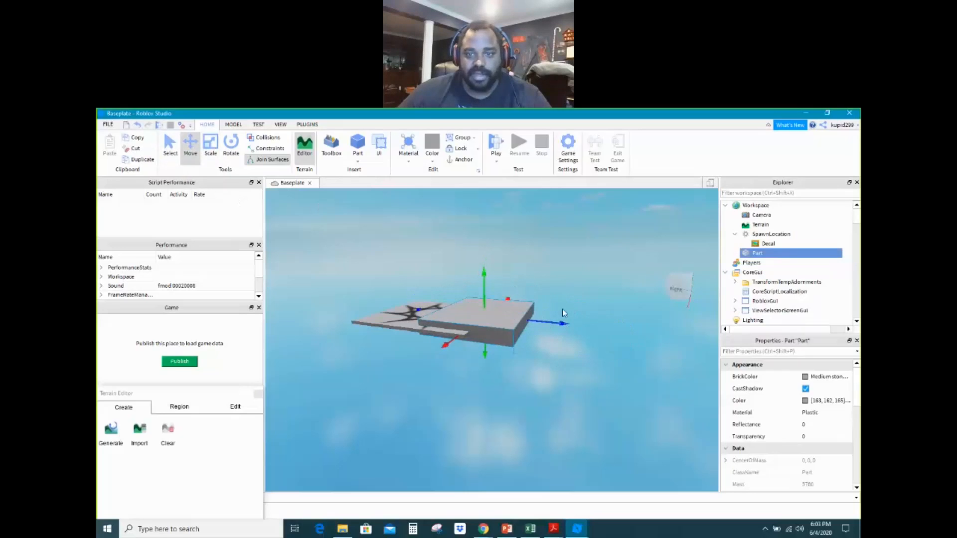
drag(553, 313, 674, 344)
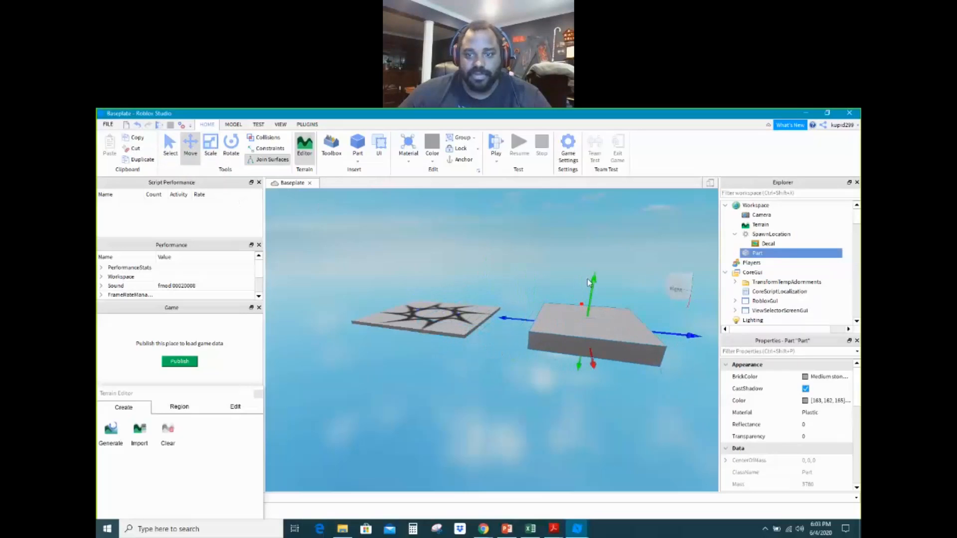
drag(586, 277, 588, 289)
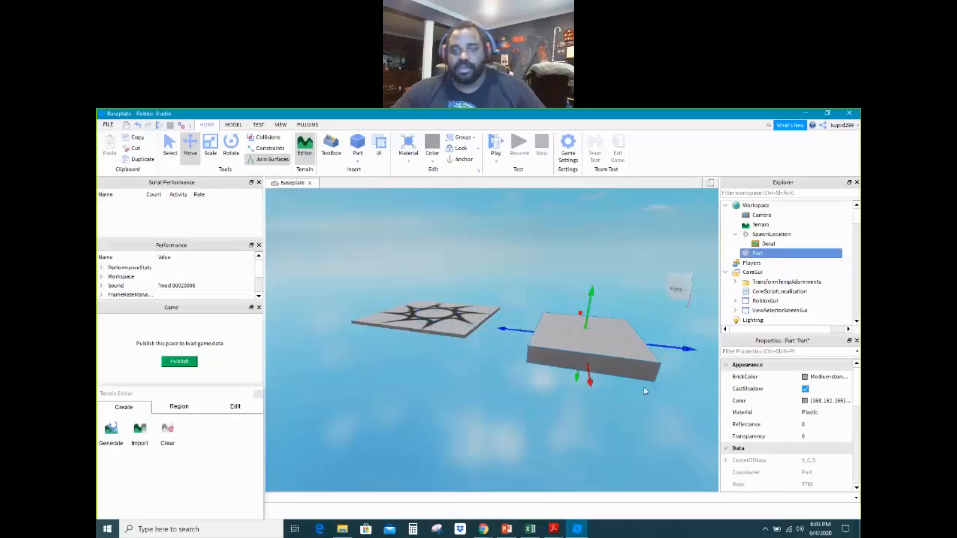
click(562, 448)
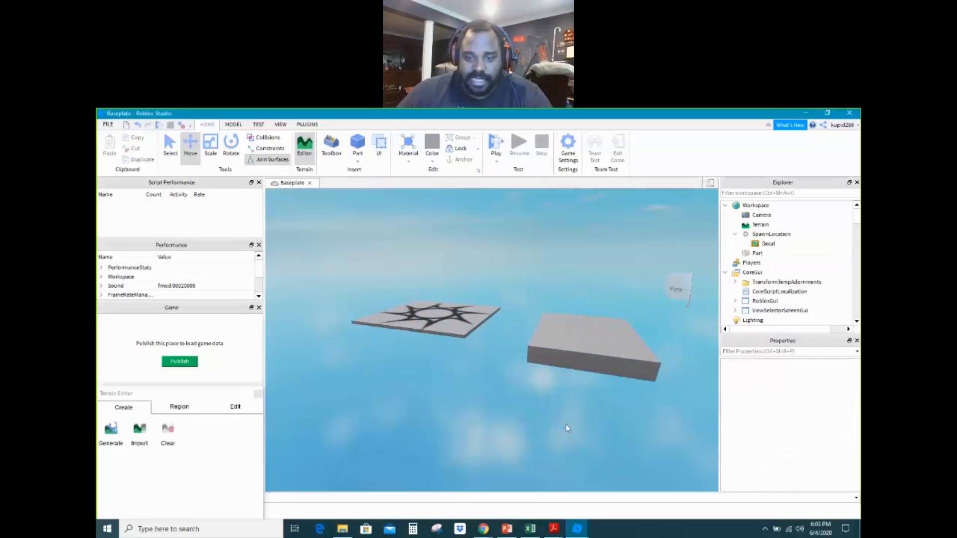
Select the thick platform and rename its part in the Workspace as Block 1
scroll(567, 415, down, 5)
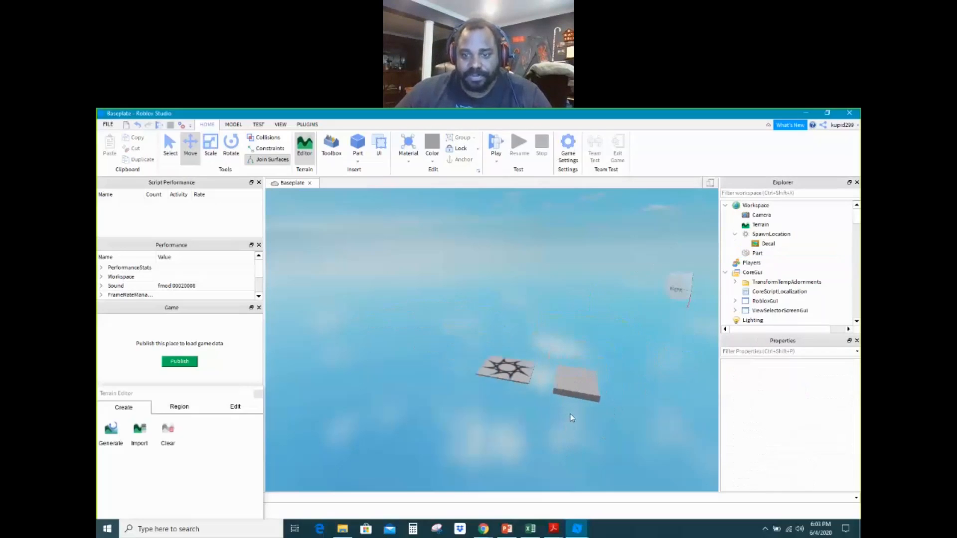
right_drag(449, 447, 448, 447)
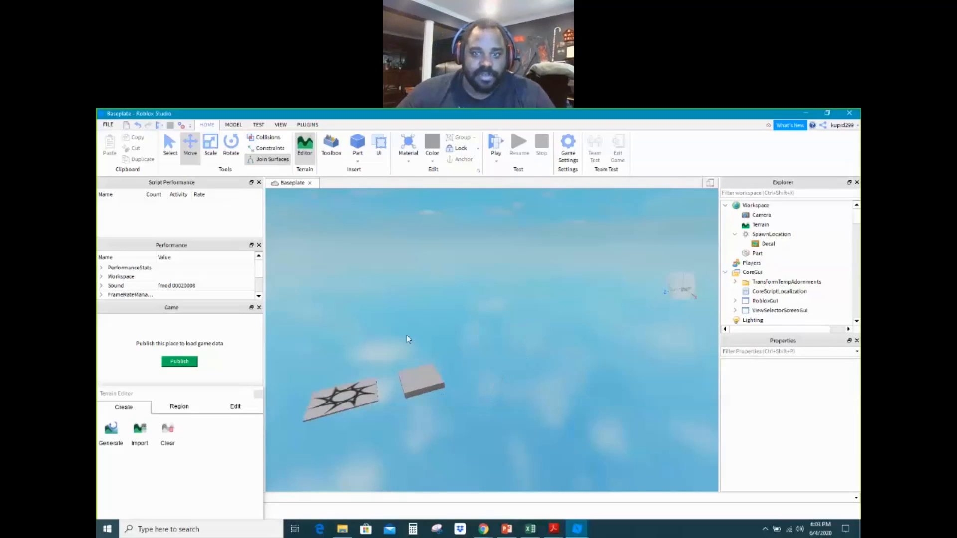
click(414, 377)
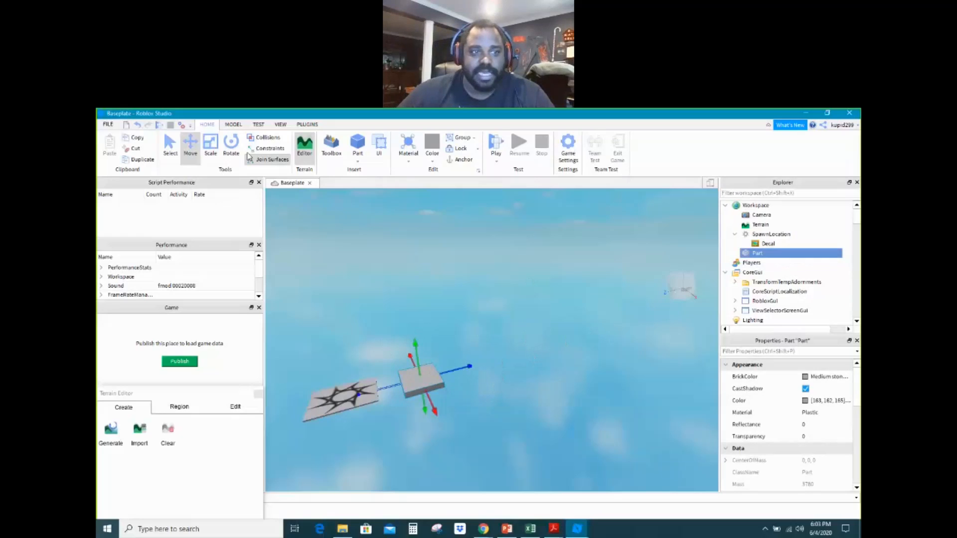
click(170, 148)
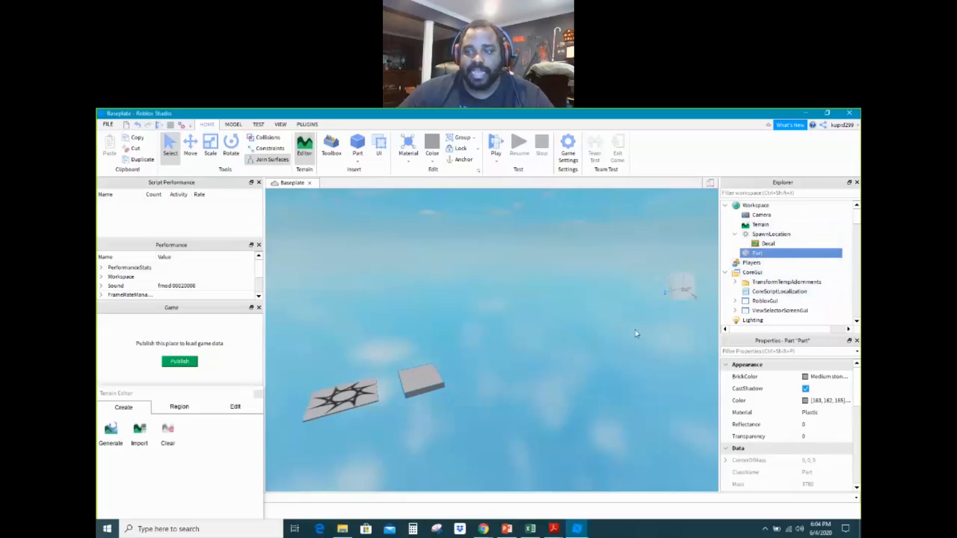
double_click(759, 254)
right_click(760, 254)
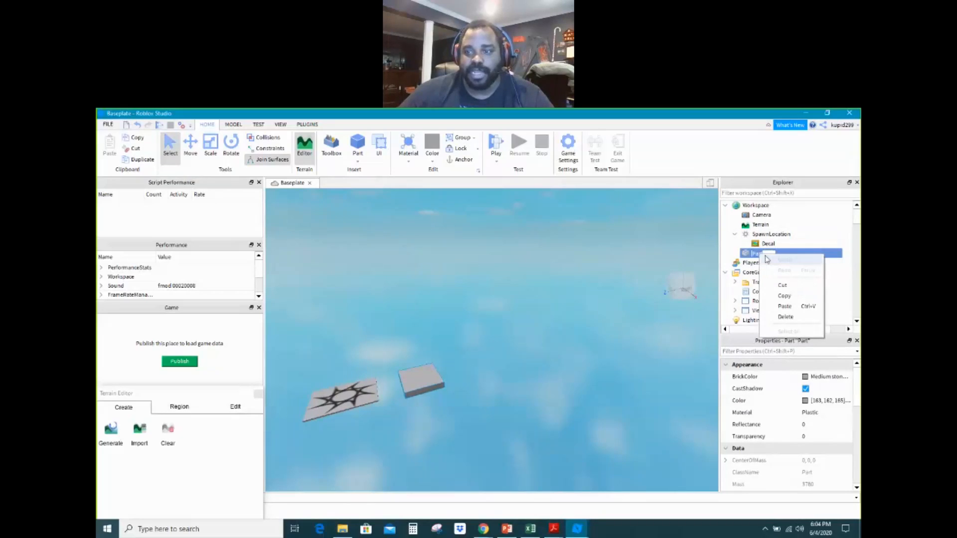
click(753, 255)
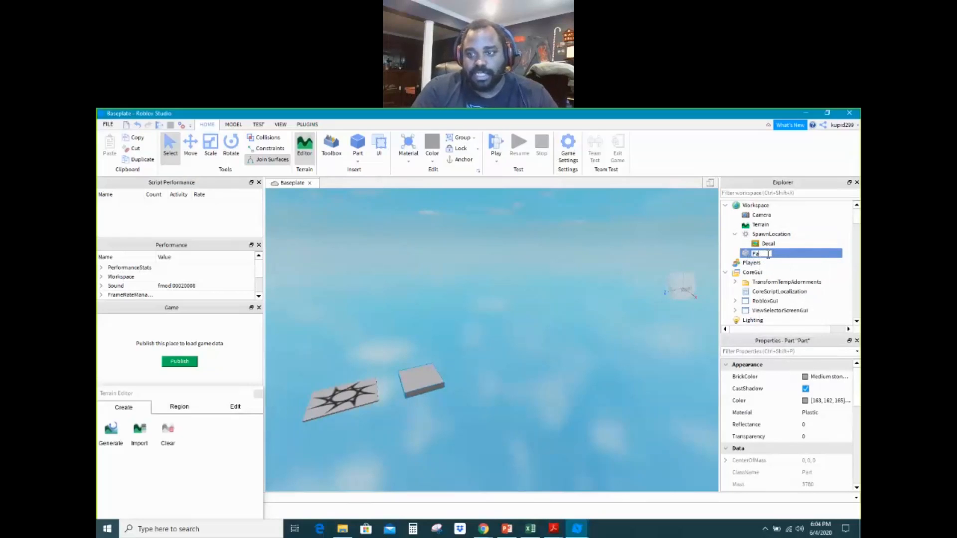
key(BackSpace)
key(BackSpace)
text(B)
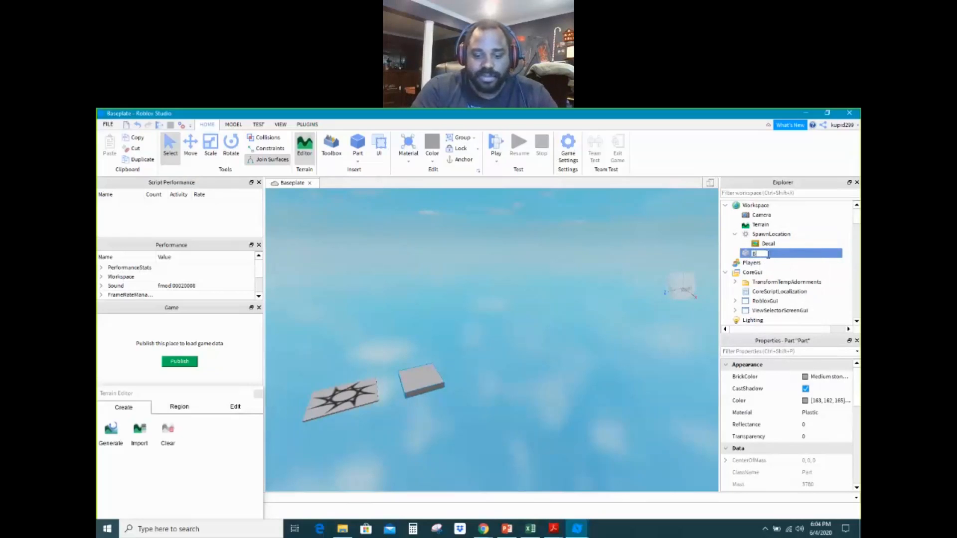
text(lock 1)
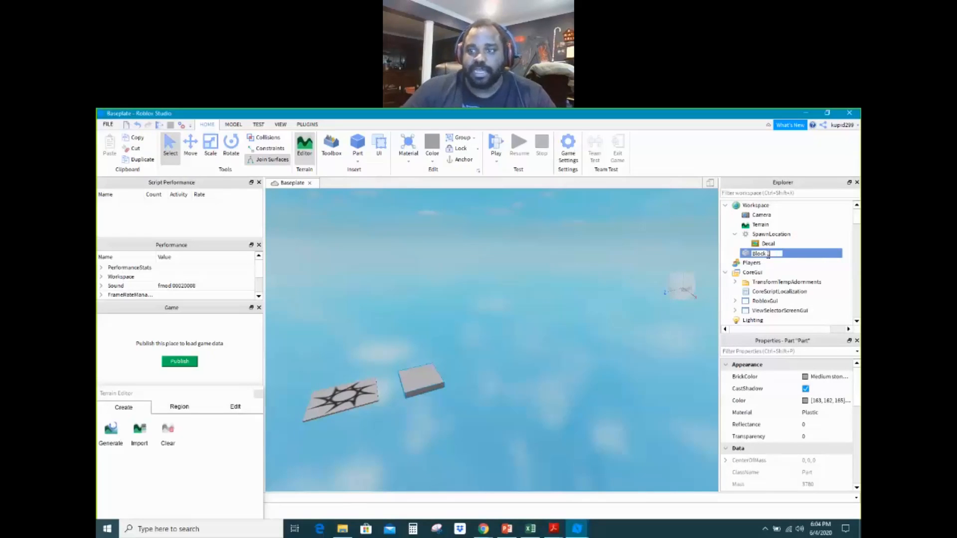
click(567, 396)
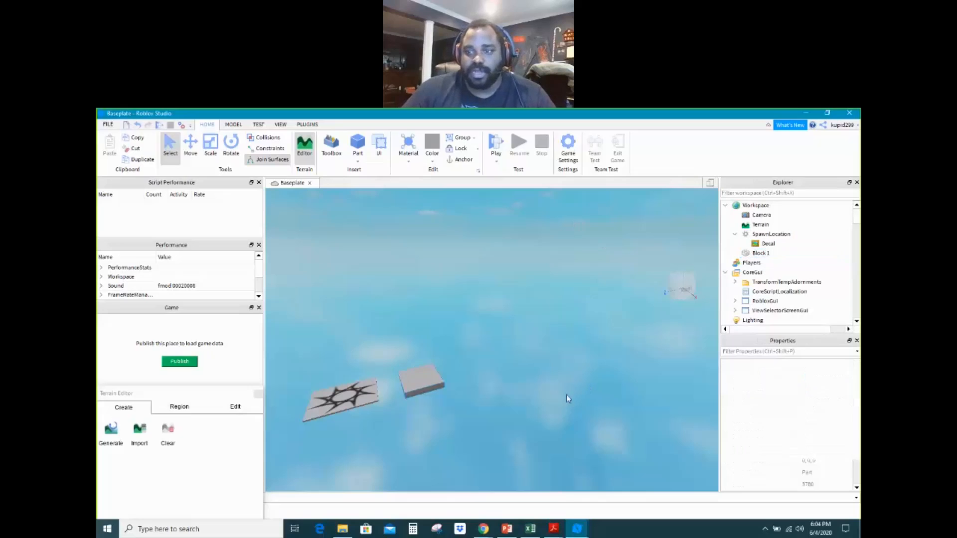
Duplicate Block 1 in the Workspace and rename the copy as Block 2
right_click(760, 256)
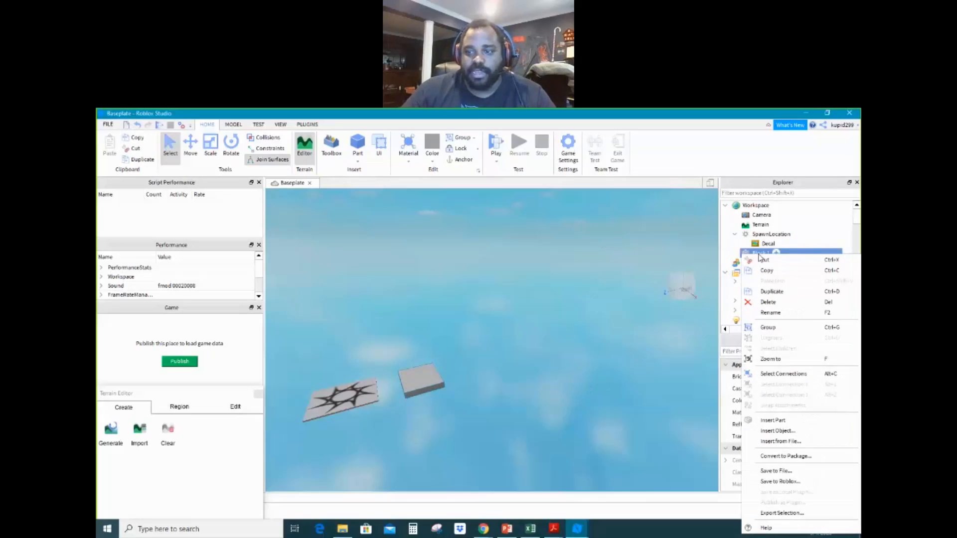
click(776, 294)
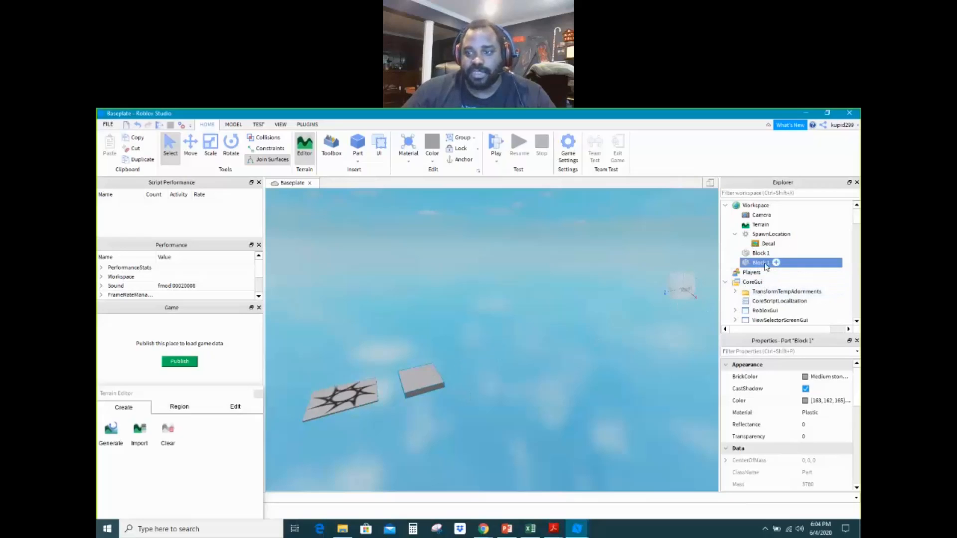
click(777, 291)
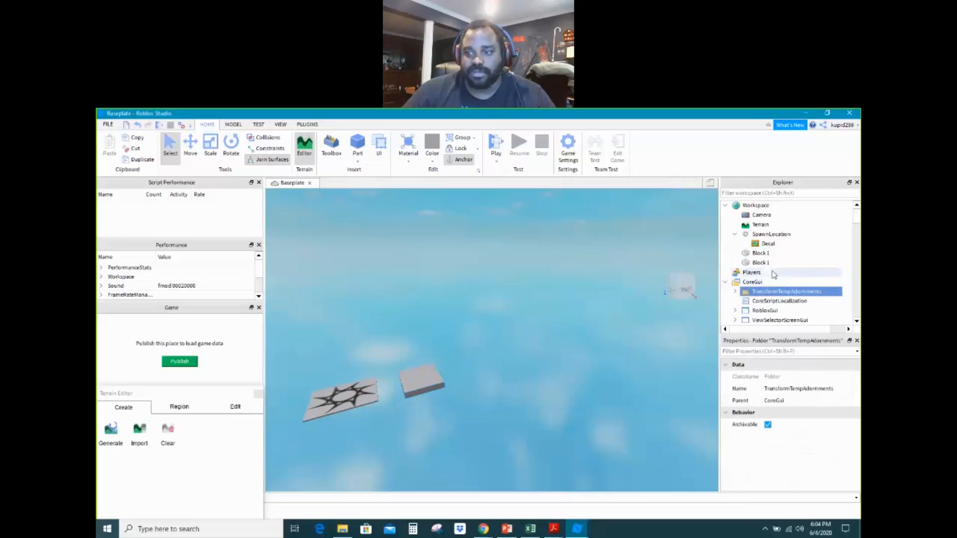
click(771, 264)
click(763, 263)
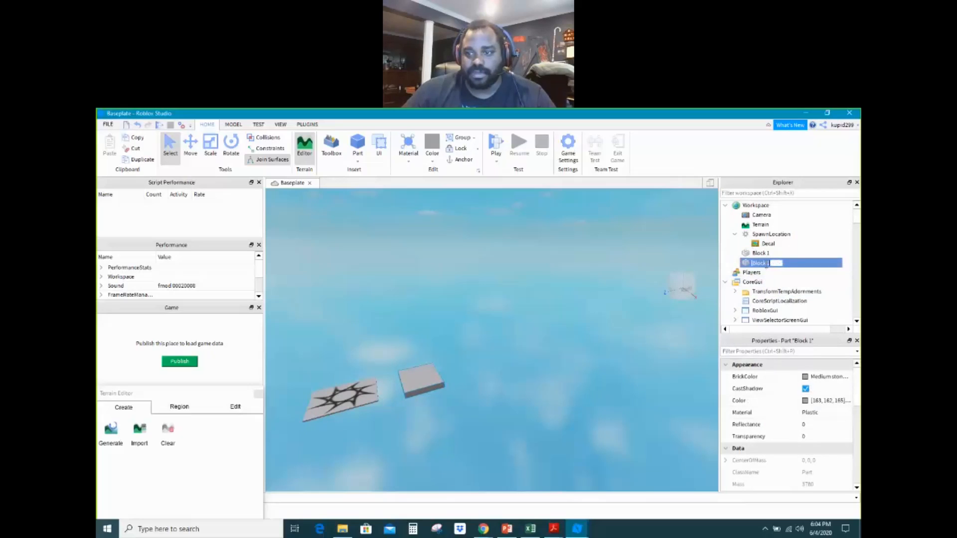
key(BackSpace)
text(2)
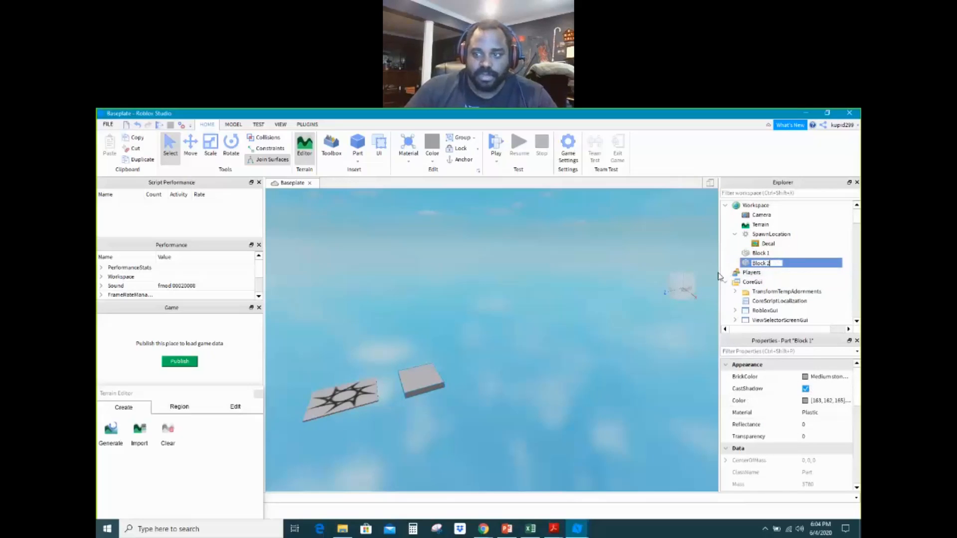
key(Return)
click(558, 424)
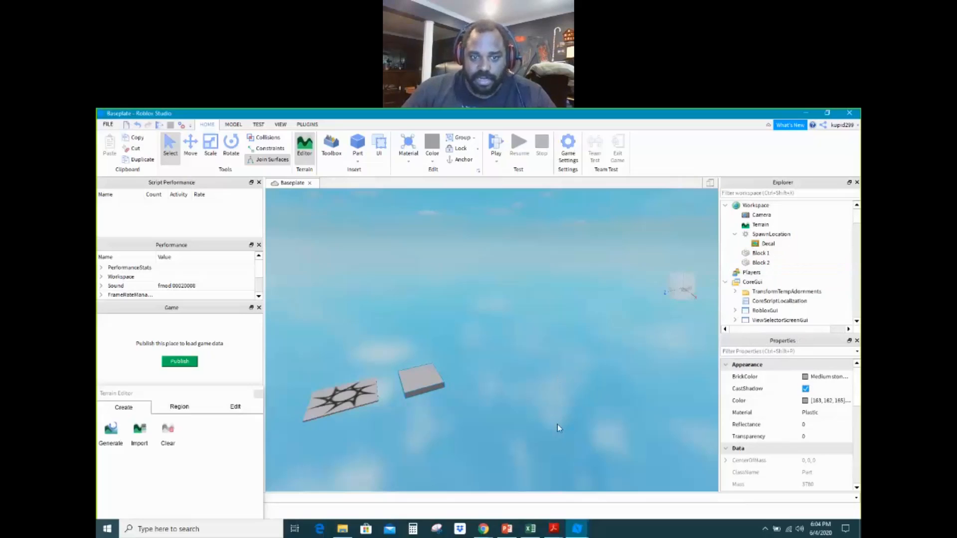
Move Block 1 off its overlapping copy and place it beyond Block 2, on the side away from the spawn location
scroll(543, 423, down, 5)
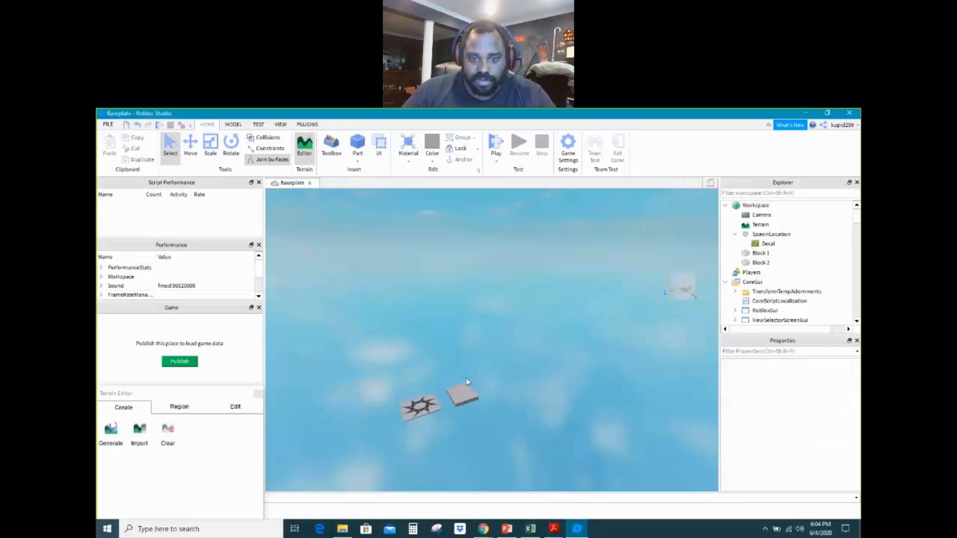
drag(465, 394, 444, 387)
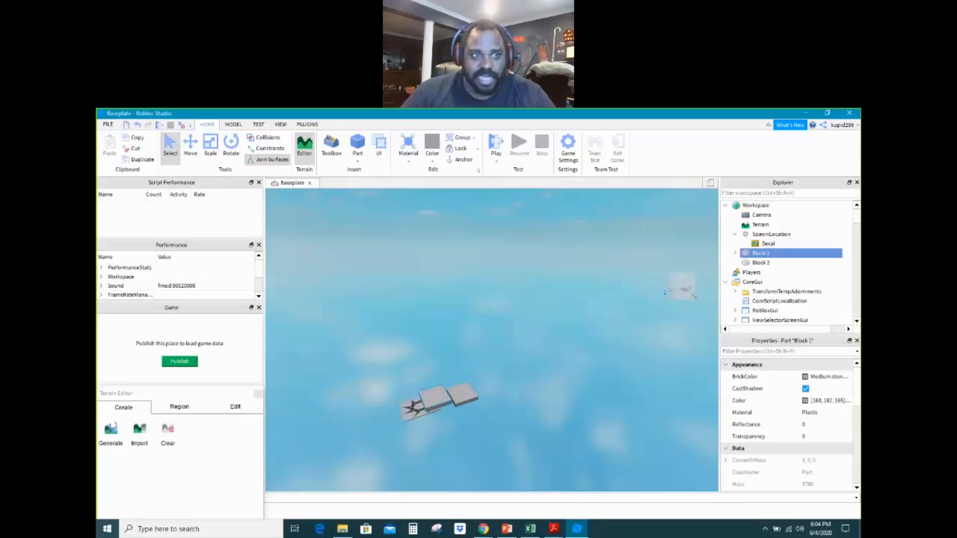
click(191, 144)
drag(439, 390, 433, 369)
click(571, 344)
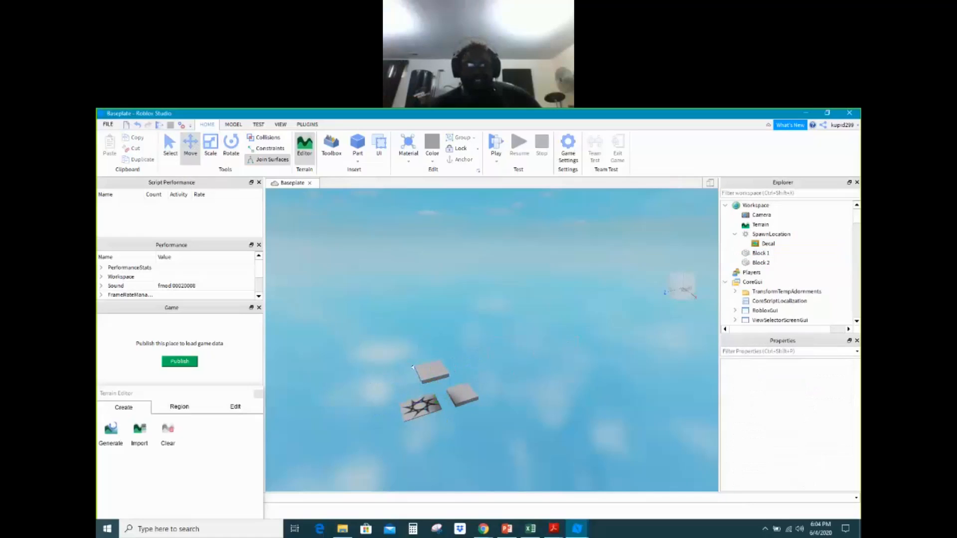
click(428, 368)
drag(428, 366, 493, 346)
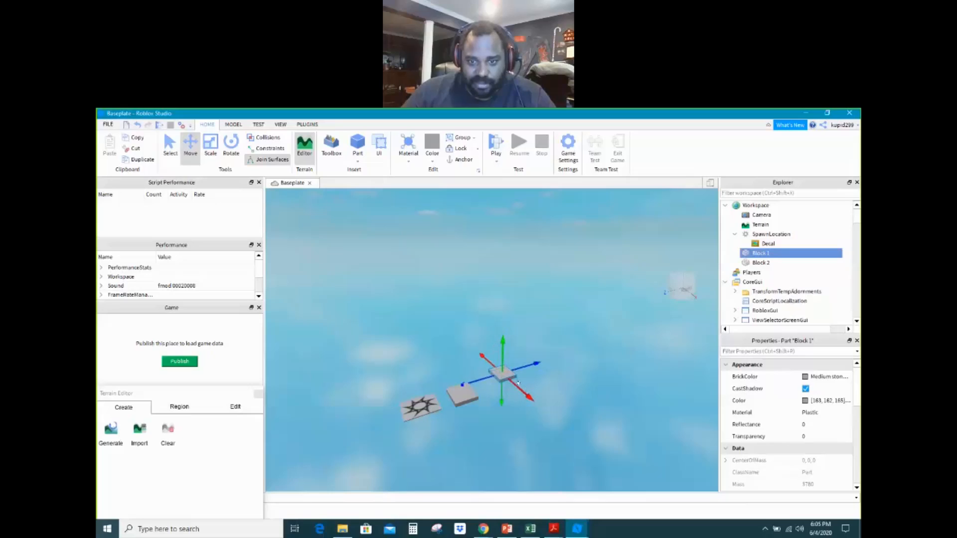
drag(519, 387, 497, 407)
Adjust Block 1's height along the green axis with the Move tool so it sits slightly lower than Block 2
scroll(577, 409, up, 5)
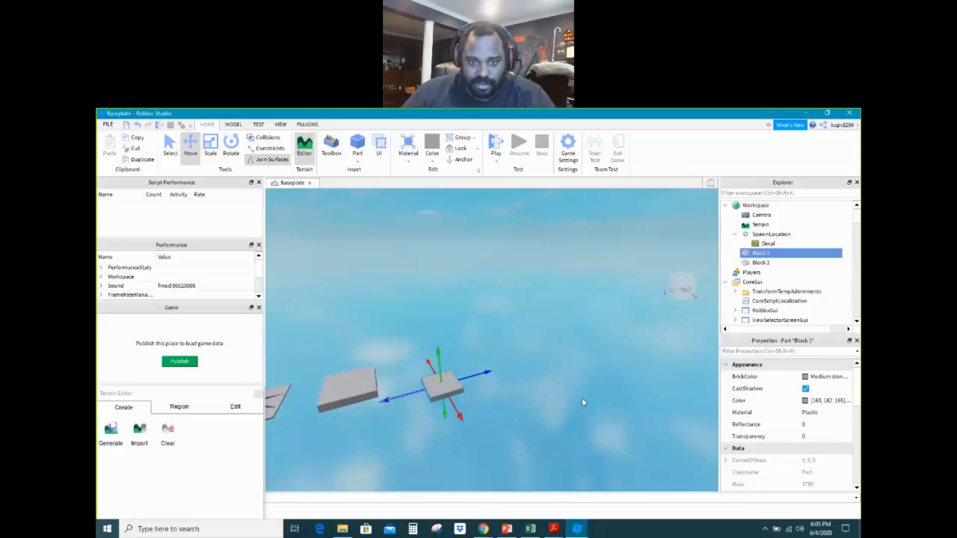
scroll(582, 401, up, 2)
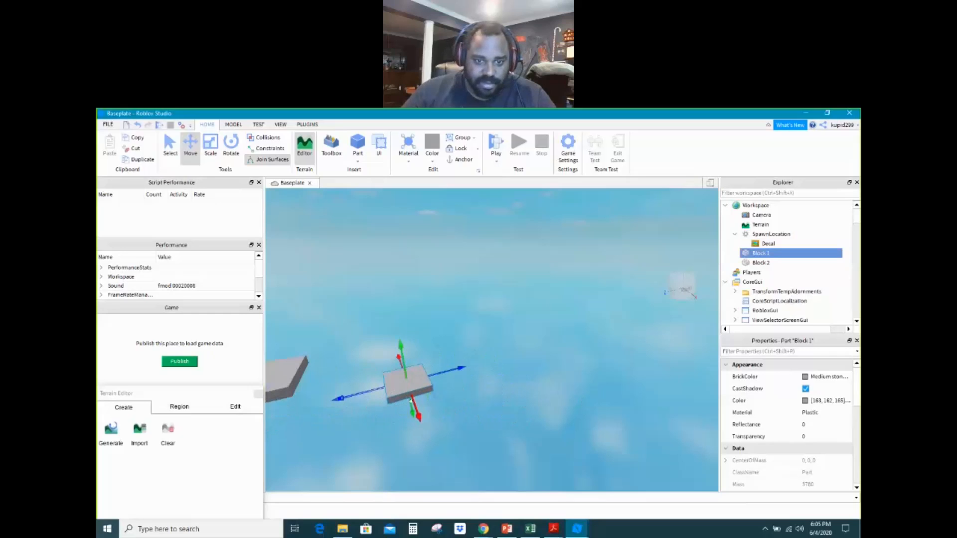
drag(411, 400, 415, 411)
right_drag(496, 367, 488, 359)
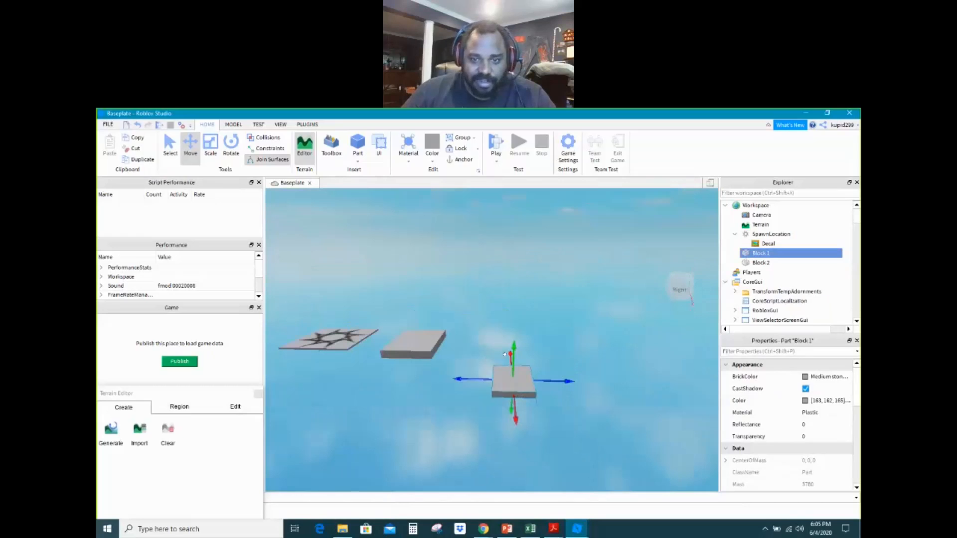
drag(514, 346, 514, 335)
drag(511, 402, 507, 396)
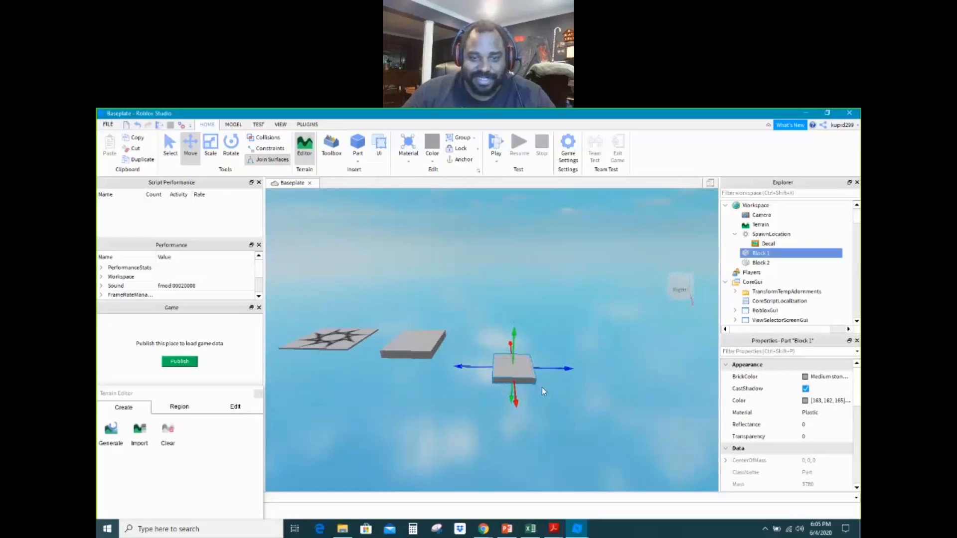
Enlarge Block 1 with the Scale tool, lengthening it along the red axis and widening it both ways along the blue axis
click(211, 144)
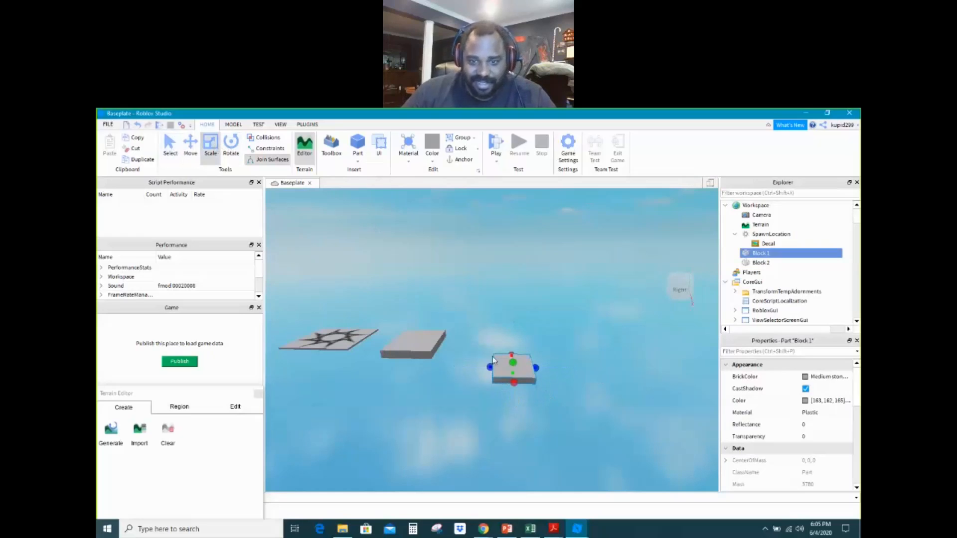
drag(514, 383, 513, 398)
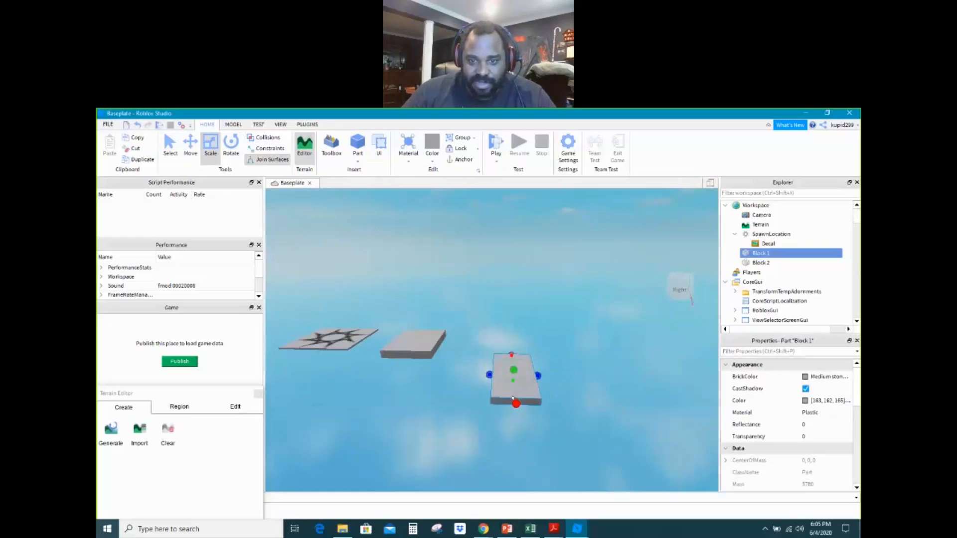
click(543, 377)
click(536, 375)
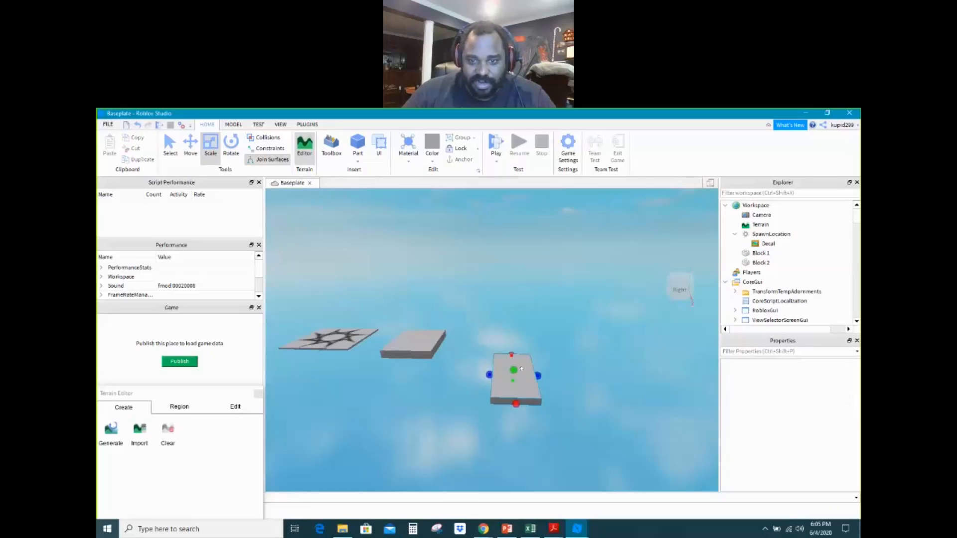
drag(532, 369, 561, 371)
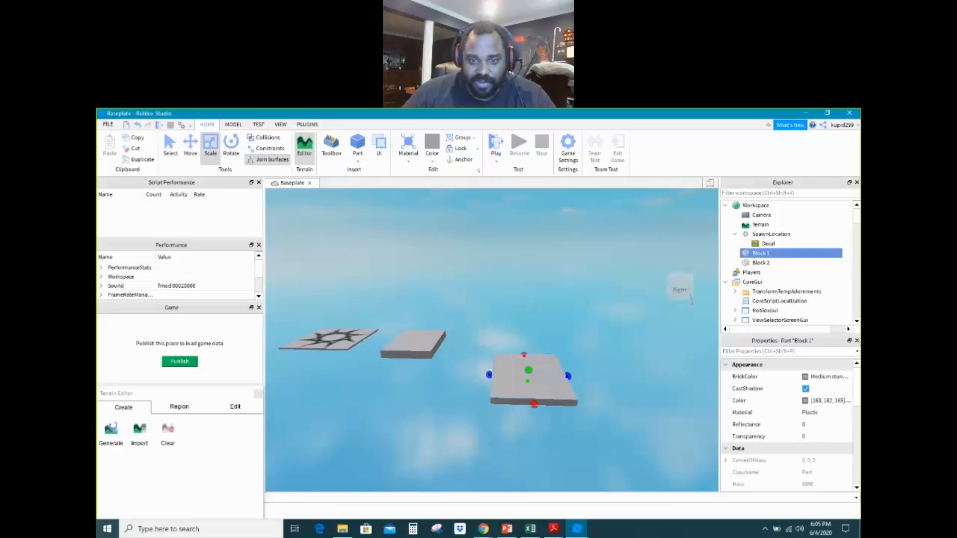
drag(482, 370, 464, 373)
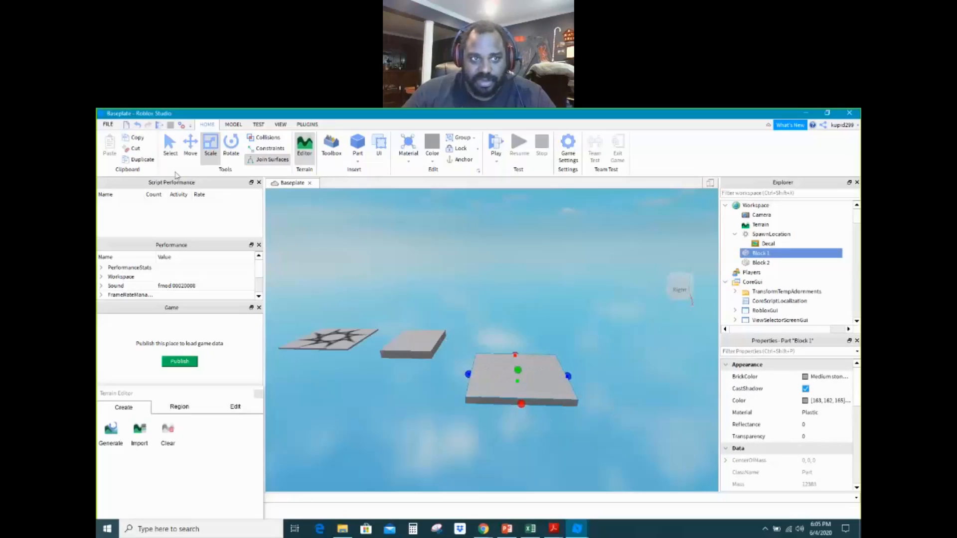
Reposition the enlarged Block 1 slightly lower beside Block 2 with the Move tool and deselect it
click(190, 144)
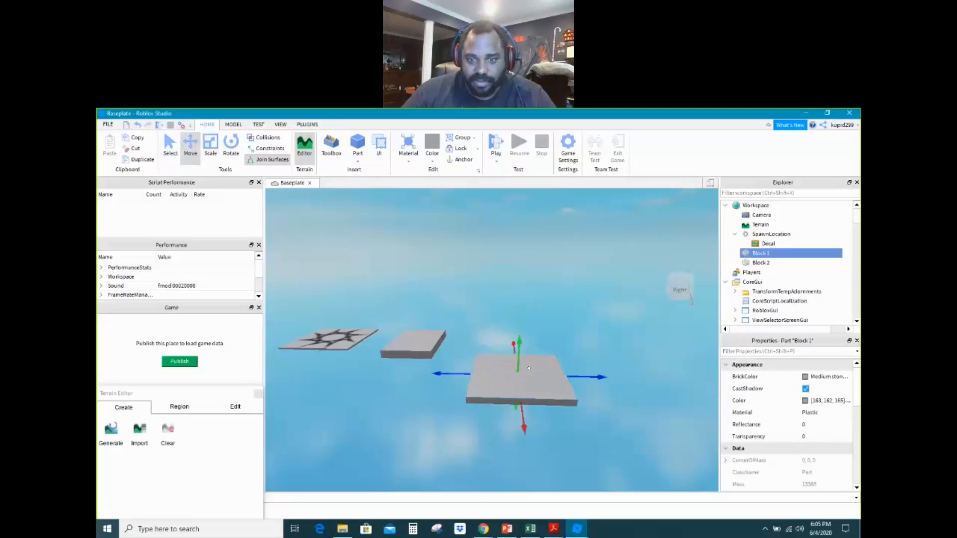
drag(521, 378, 569, 349)
drag(516, 298, 516, 407)
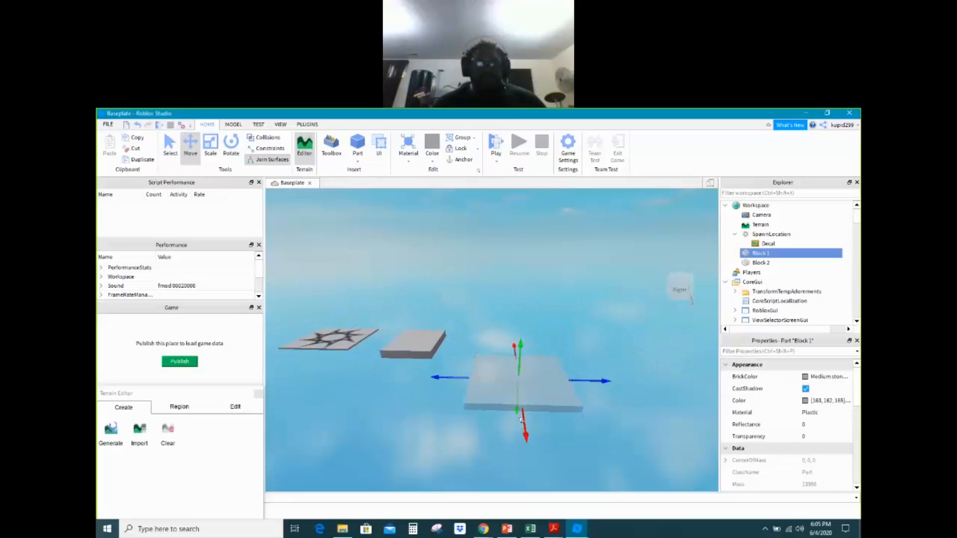
click(616, 416)
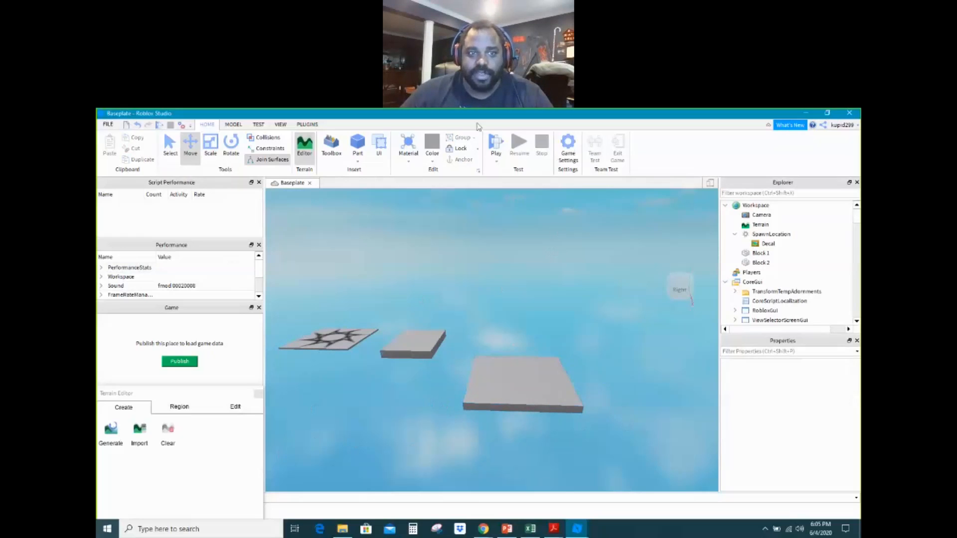
Insert a sphere part, move it beyond the large platform, and delete it again
click(357, 161)
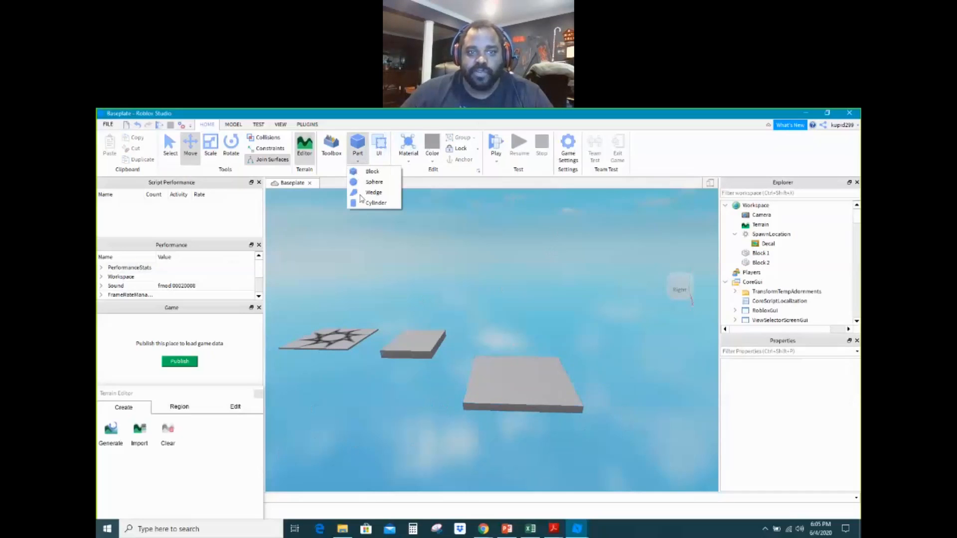
click(374, 181)
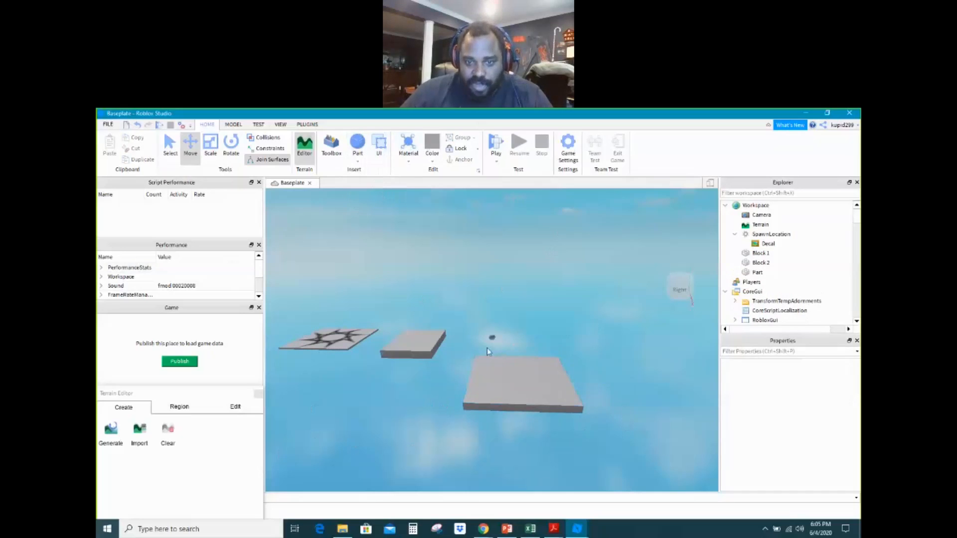
drag(491, 337, 696, 335)
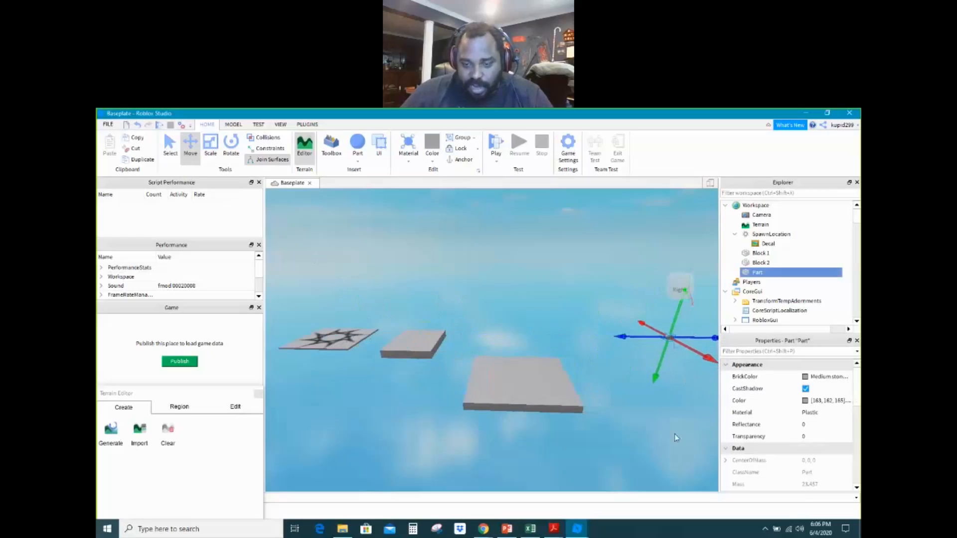
click(359, 165)
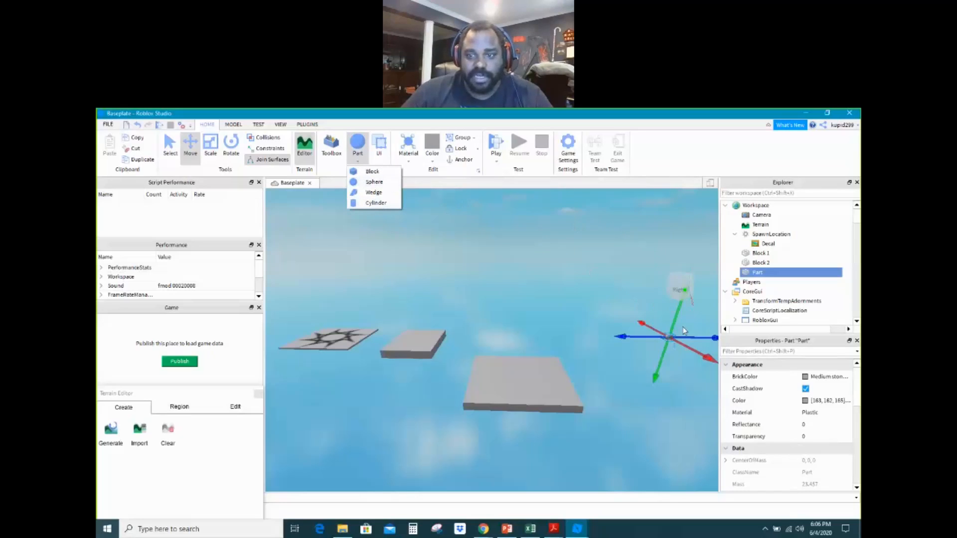
click(674, 343)
key(Delete)
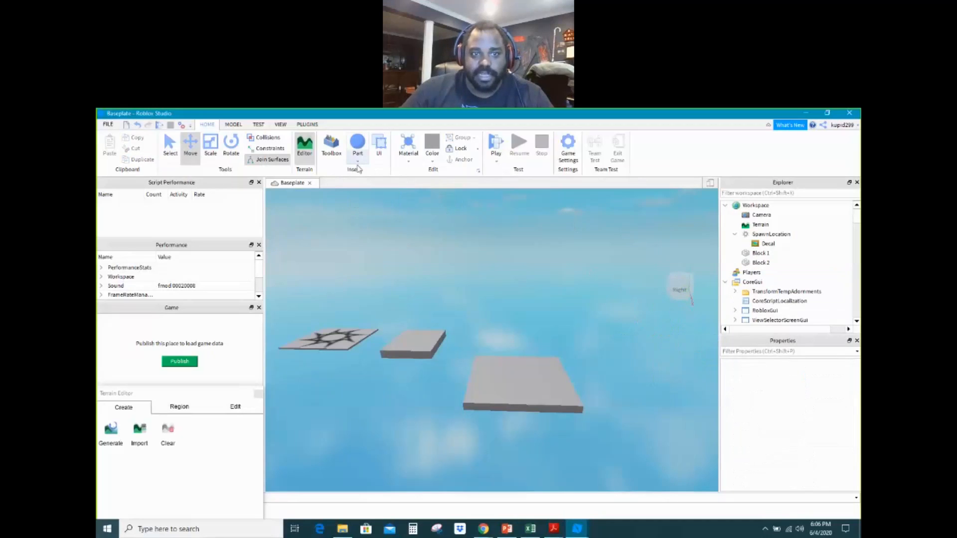
Insert a cylinder part beyond the large platform and enlarge it with the Scale tool
click(359, 162)
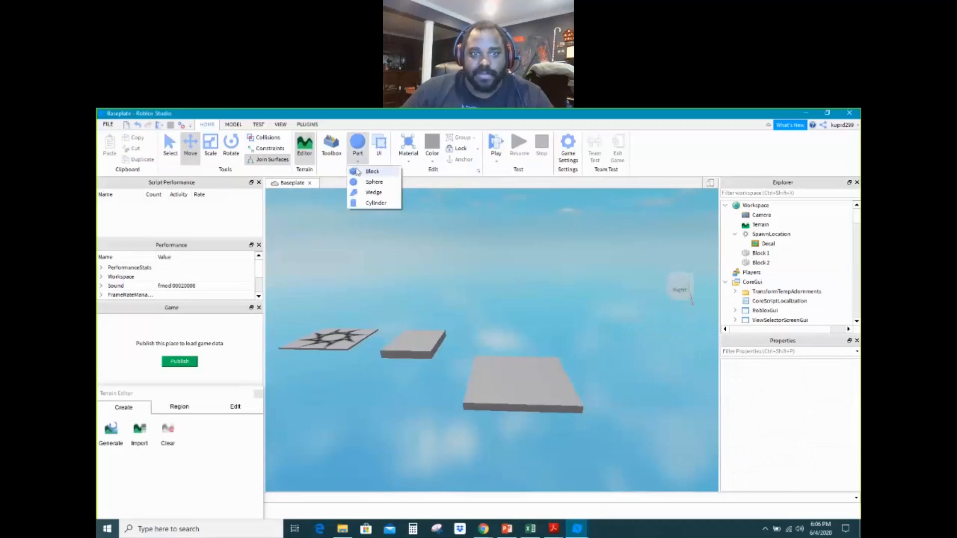
click(379, 205)
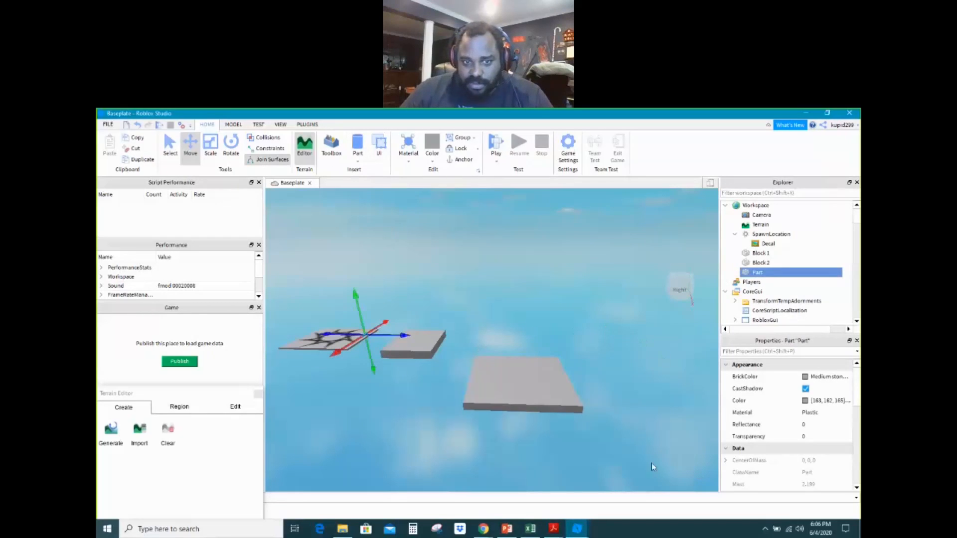
drag(371, 329, 659, 334)
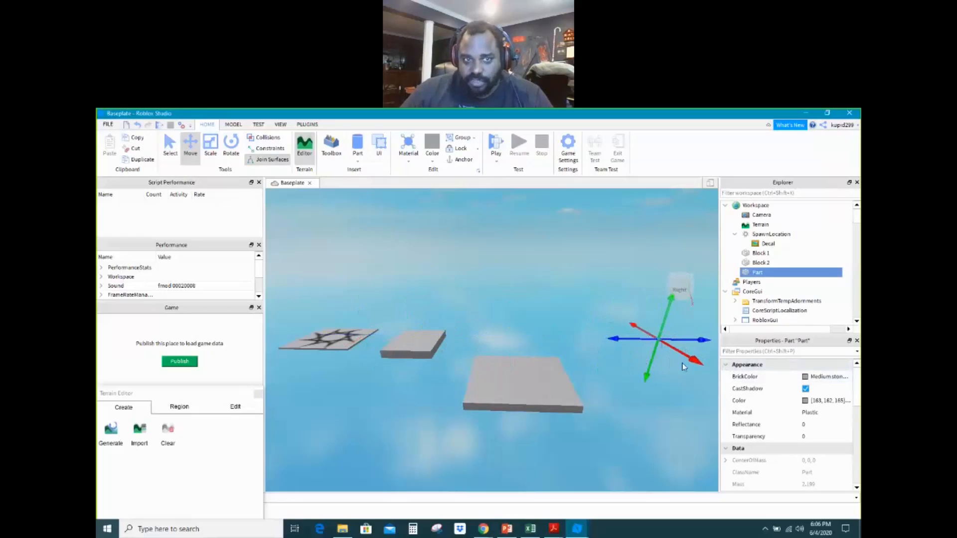
click(211, 145)
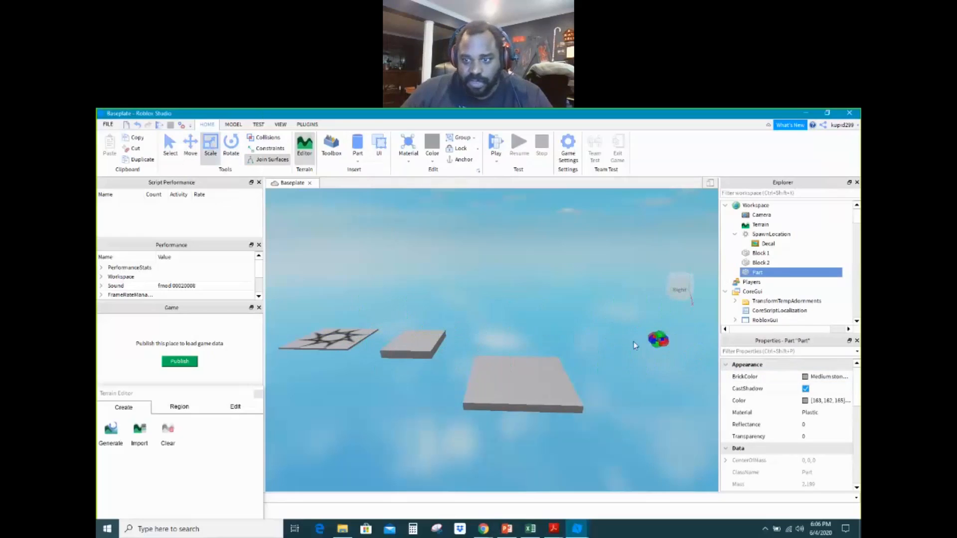
drag(664, 343, 614, 357)
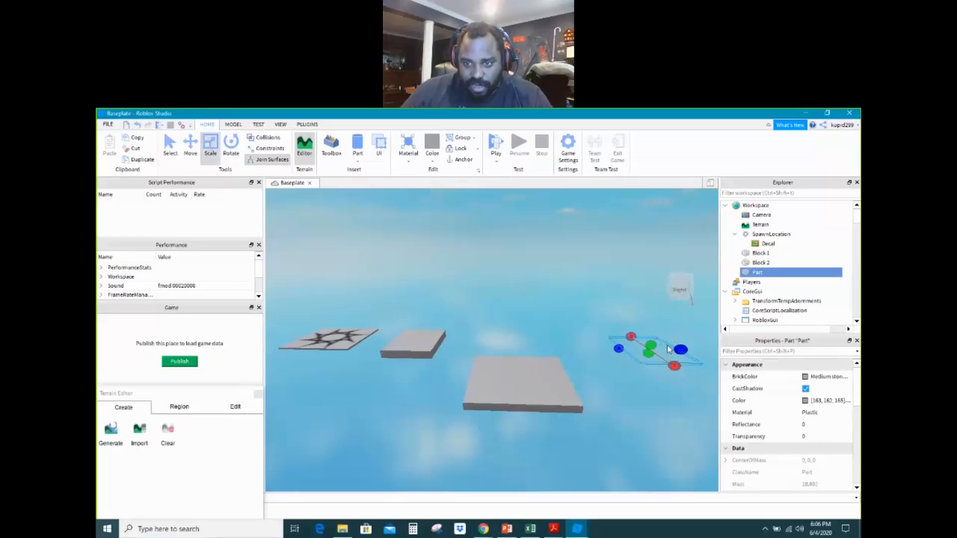
Rotate the cylinder around several axes with the Rotate tool until its red axis stands upright
click(191, 145)
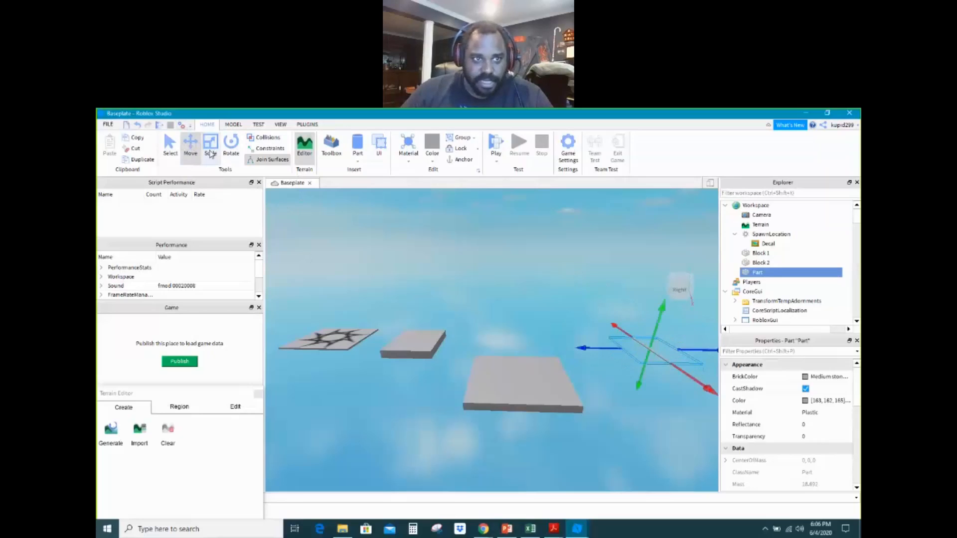
click(231, 144)
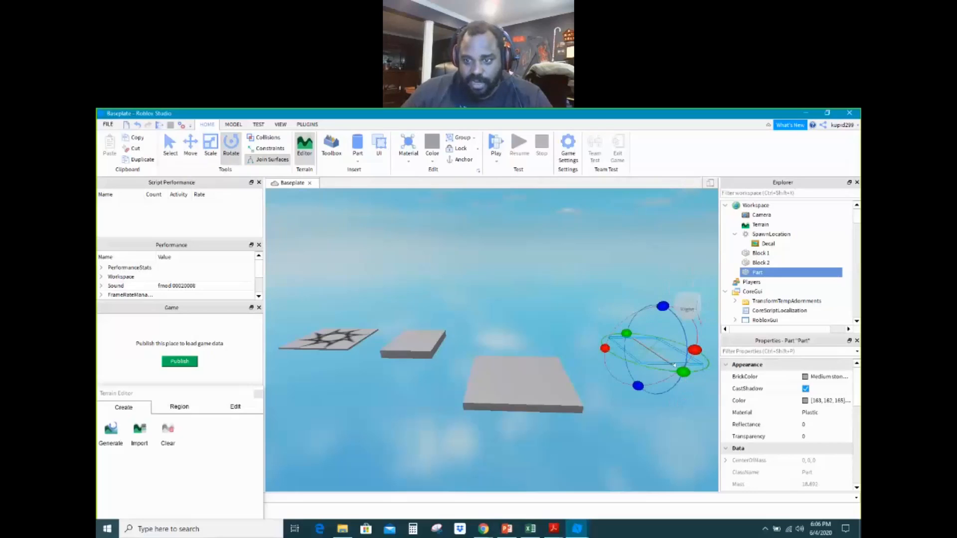
drag(682, 371, 614, 360)
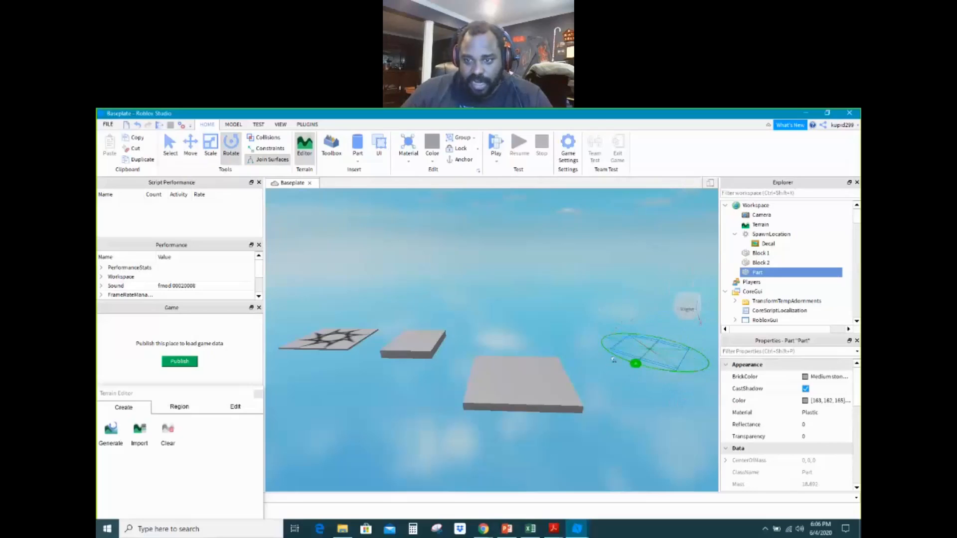
mouse_move(562, 347)
mouse_down()
mouse_move(541, 336)
mouse_move(548, 346)
mouse_up()
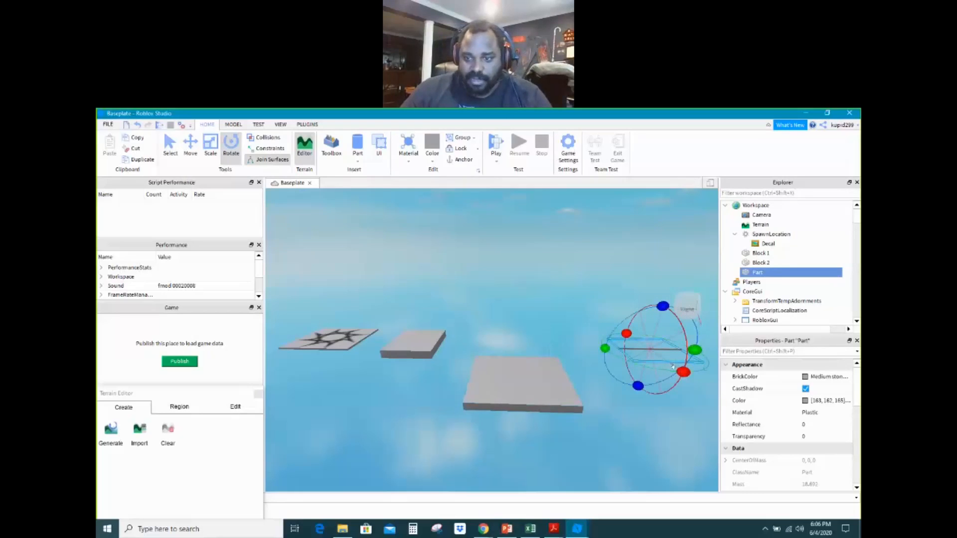
drag(676, 368, 656, 320)
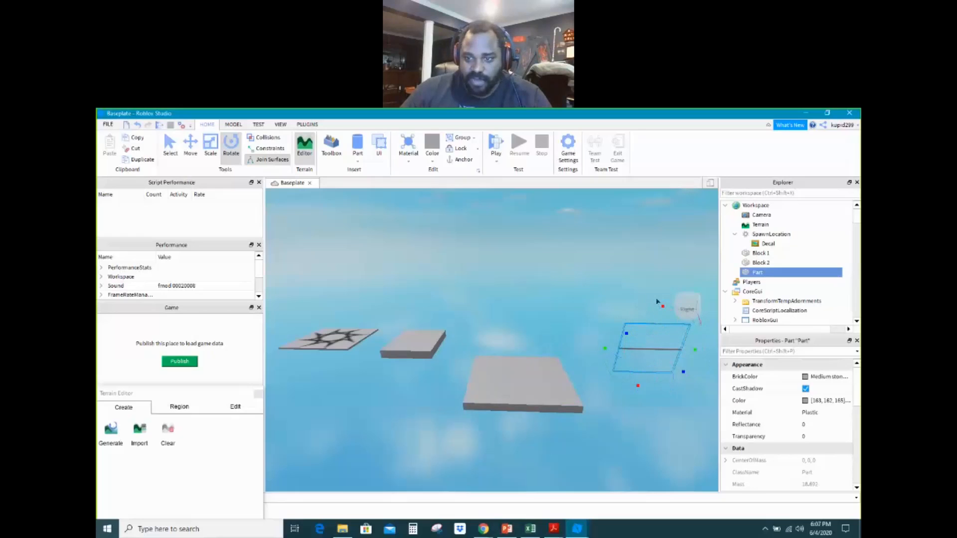
drag(675, 338, 674, 340)
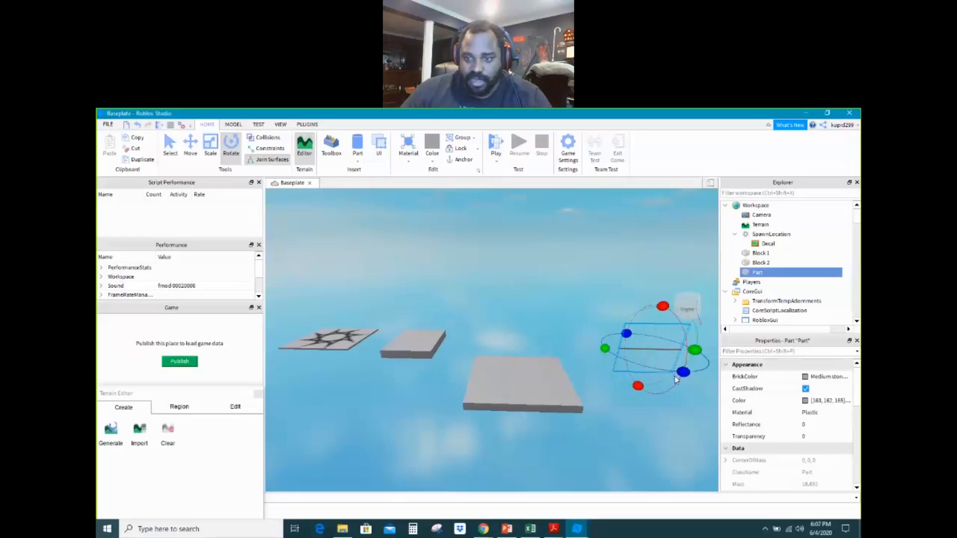
drag(661, 306, 625, 385)
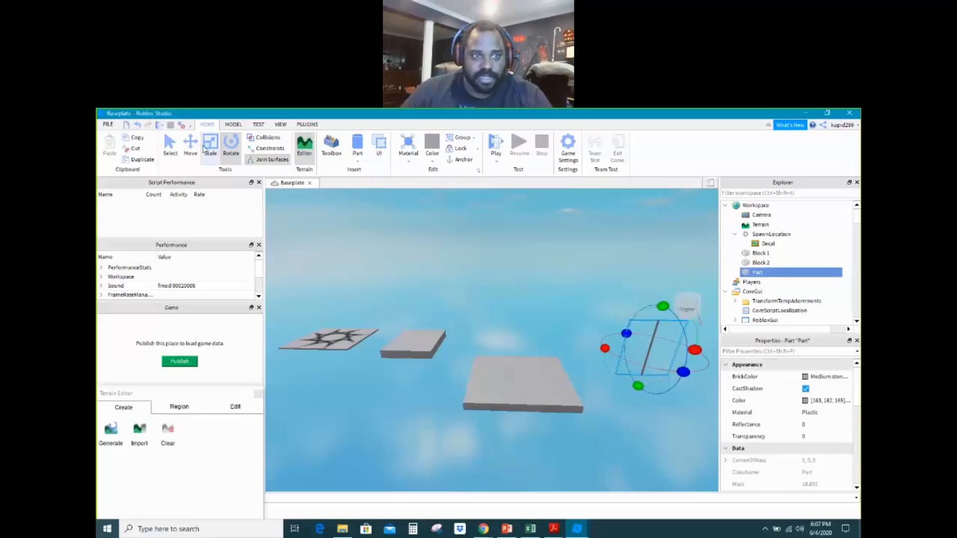
Thicken the upright cylinder beyond the large platform into a wide drum with the Scale tool
click(211, 144)
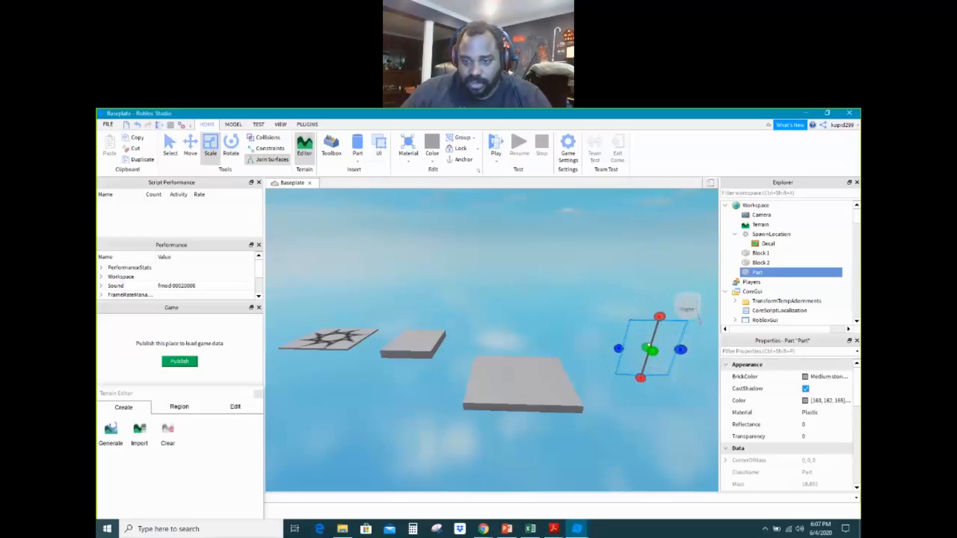
drag(649, 346, 670, 326)
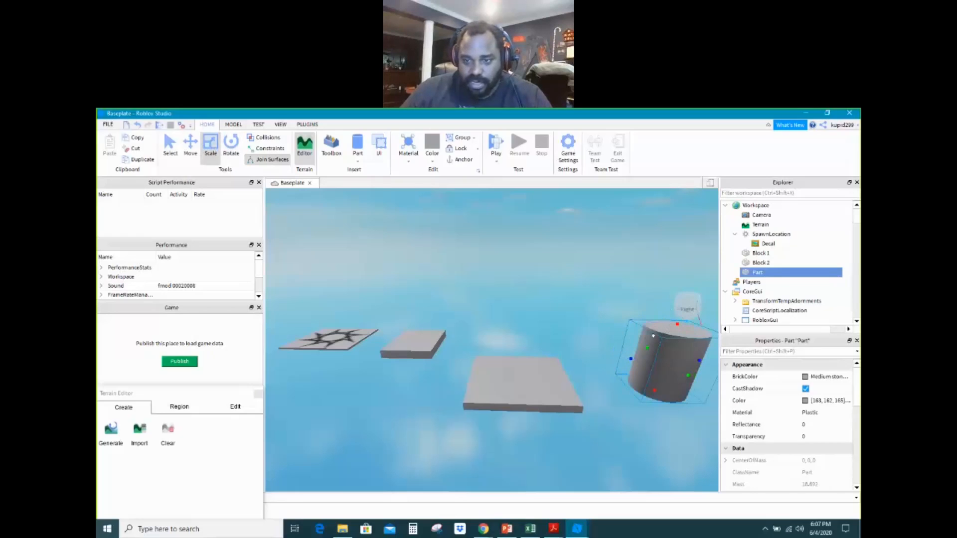
drag(686, 375, 694, 381)
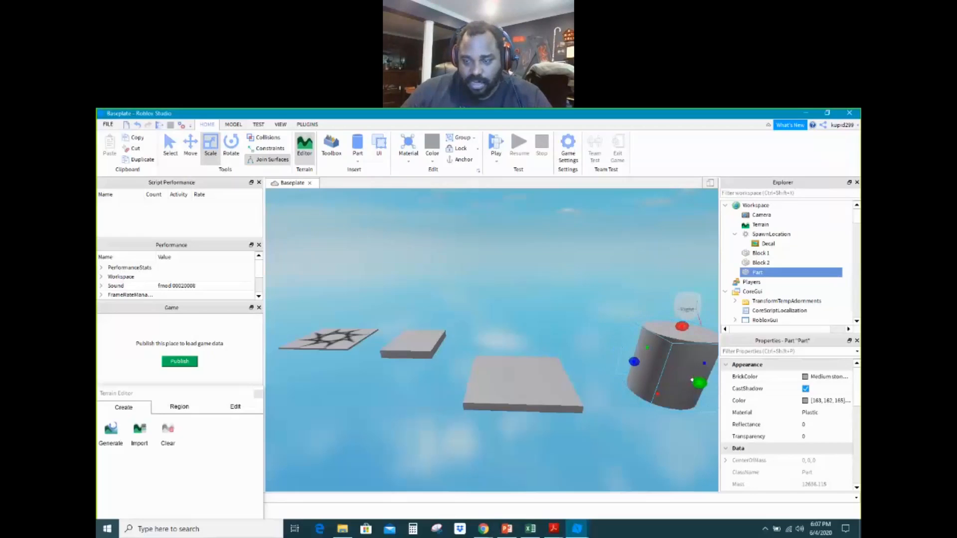
scroll(597, 453, down, 3)
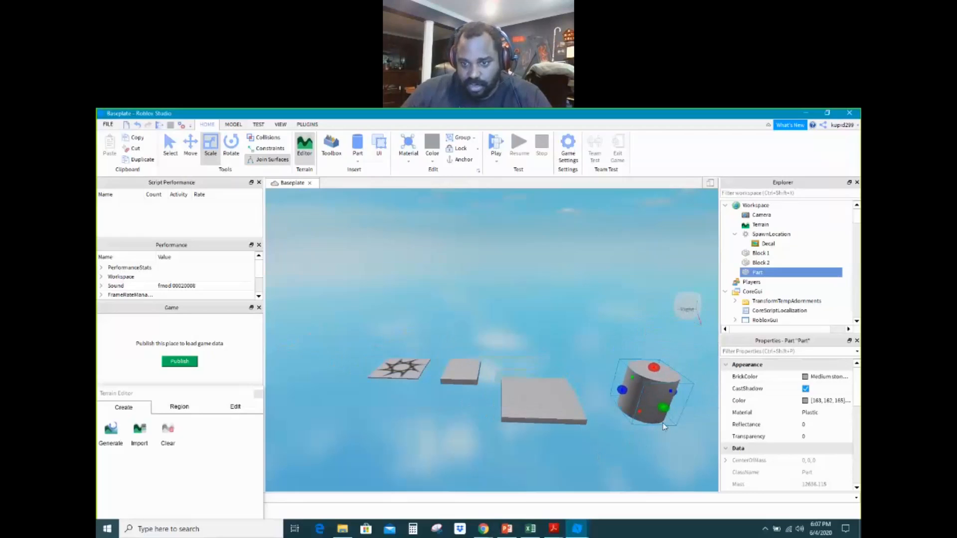
right_drag(536, 453, 537, 453)
scroll(536, 453, down, 1)
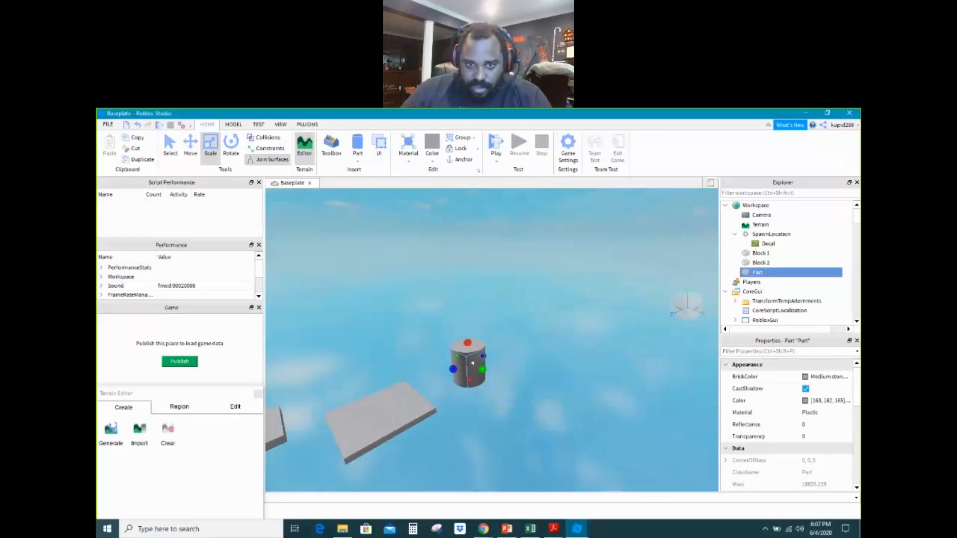
Reposition the cylinder in mid-air beyond the large platform with the Move tool
drag(477, 366, 529, 386)
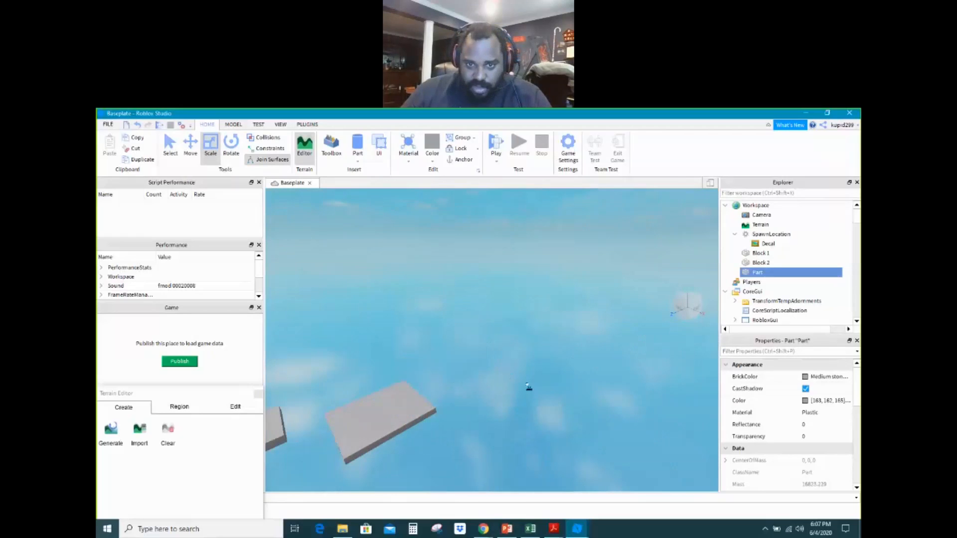
click(476, 367)
scroll(474, 388, down, 3)
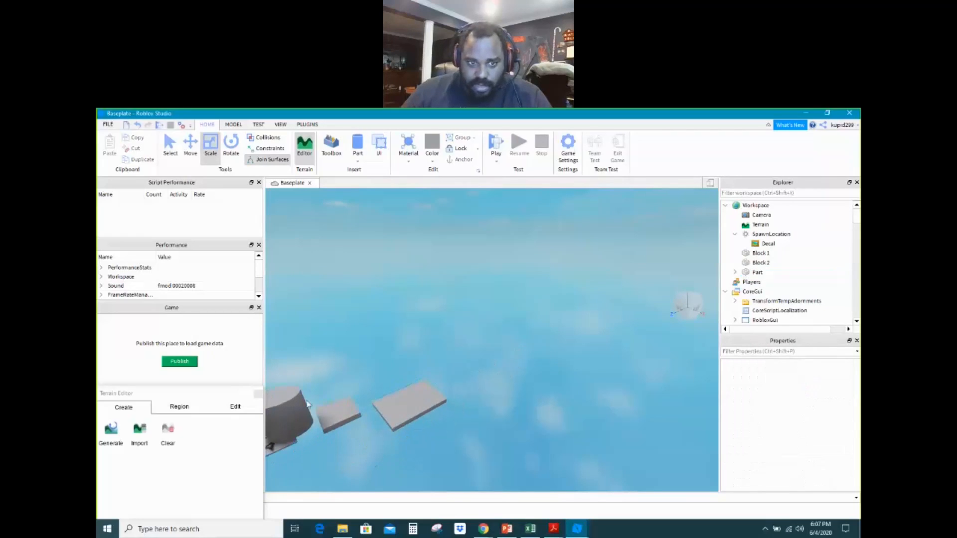
click(307, 404)
key(ctrl+2)
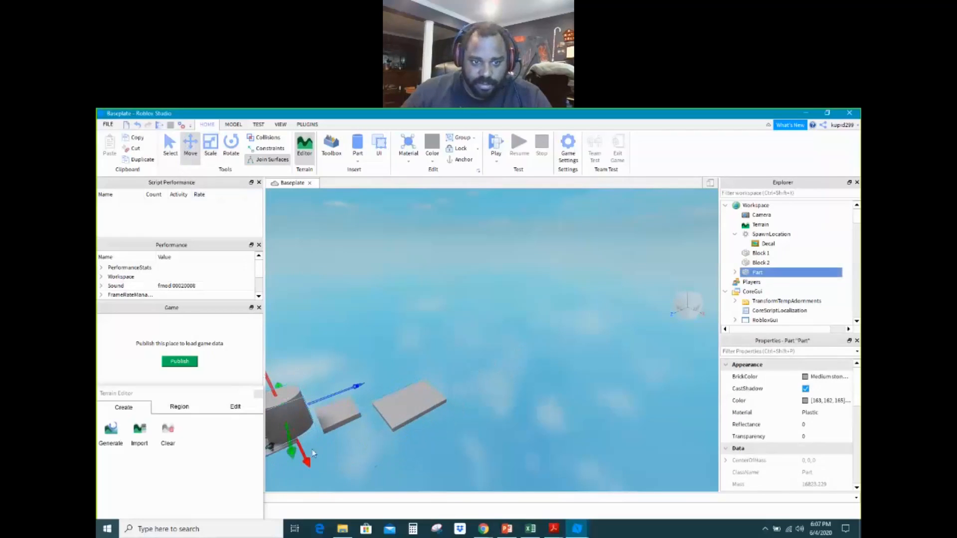
drag(314, 454, 520, 368)
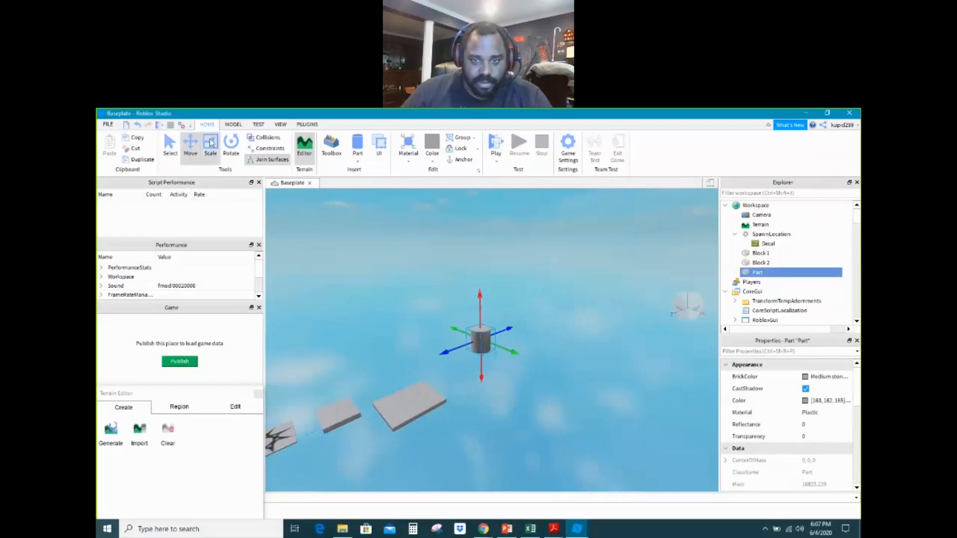
Flatten and widen the cylinder into a thin, broad disc with the Scale tool
click(210, 143)
drag(489, 343, 459, 374)
drag(483, 344, 516, 372)
click(605, 363)
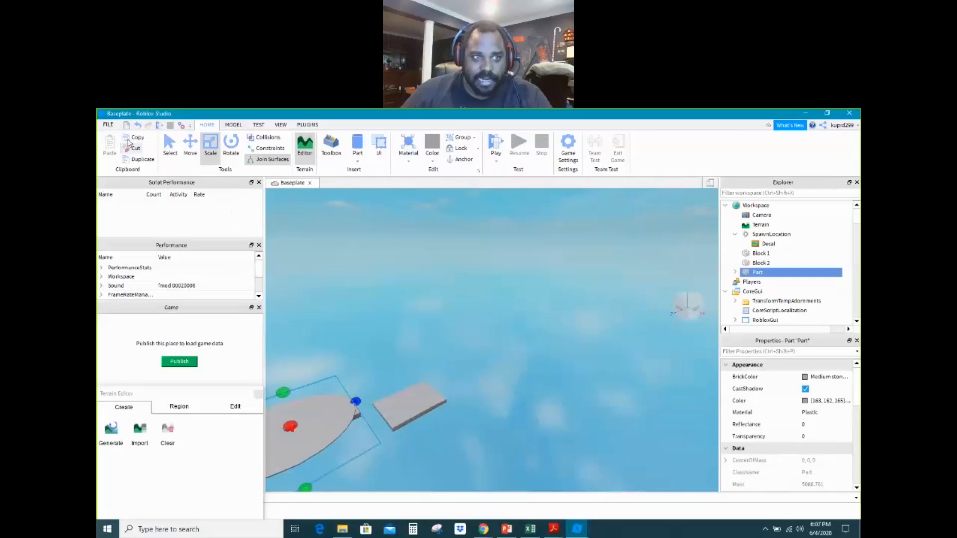
Move the disc beside the far edge of the large platform, widen it further with the Scale tool, and deselect it
click(191, 144)
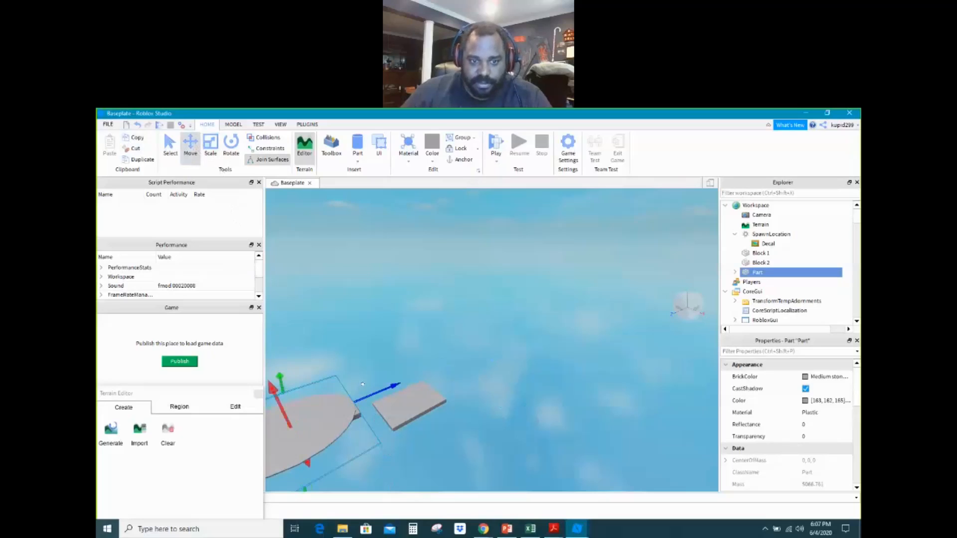
drag(367, 388, 473, 354)
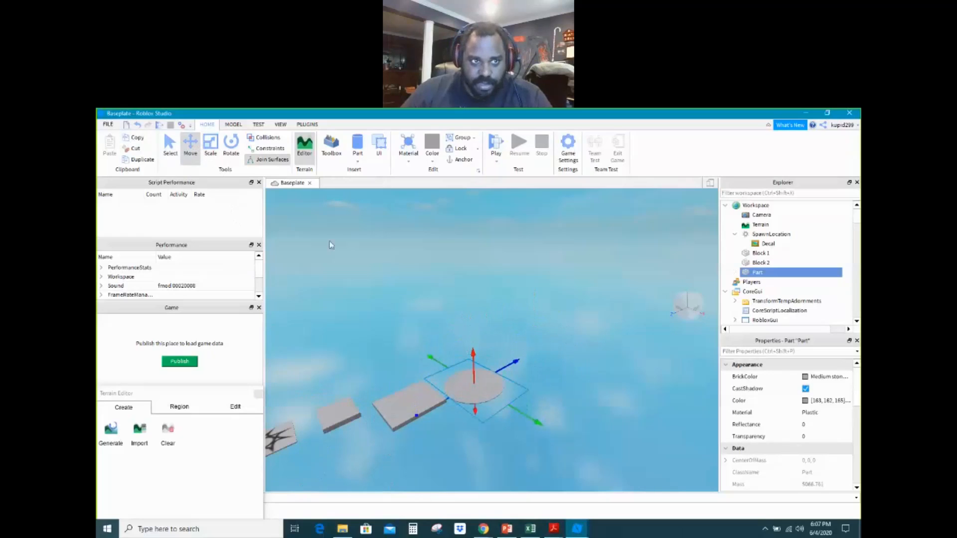
click(210, 145)
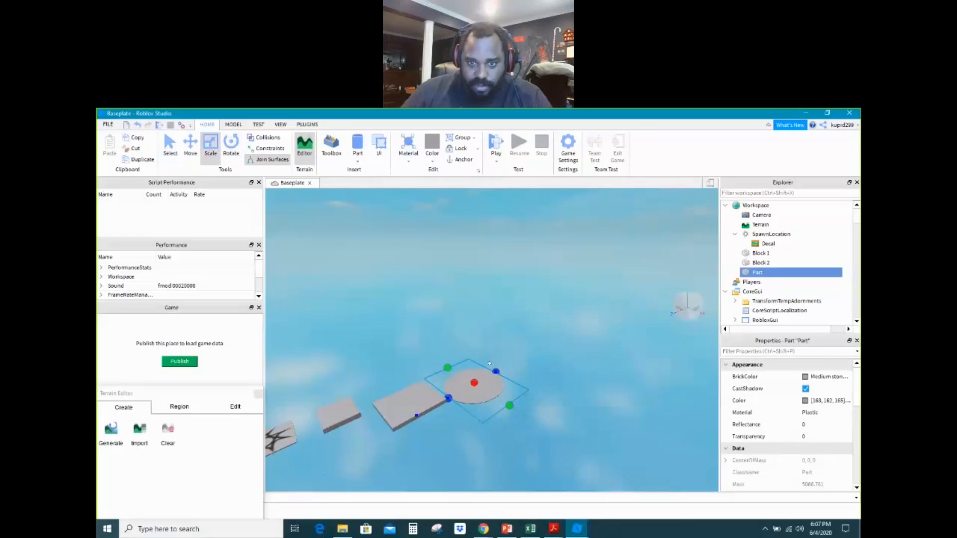
drag(495, 371, 545, 380)
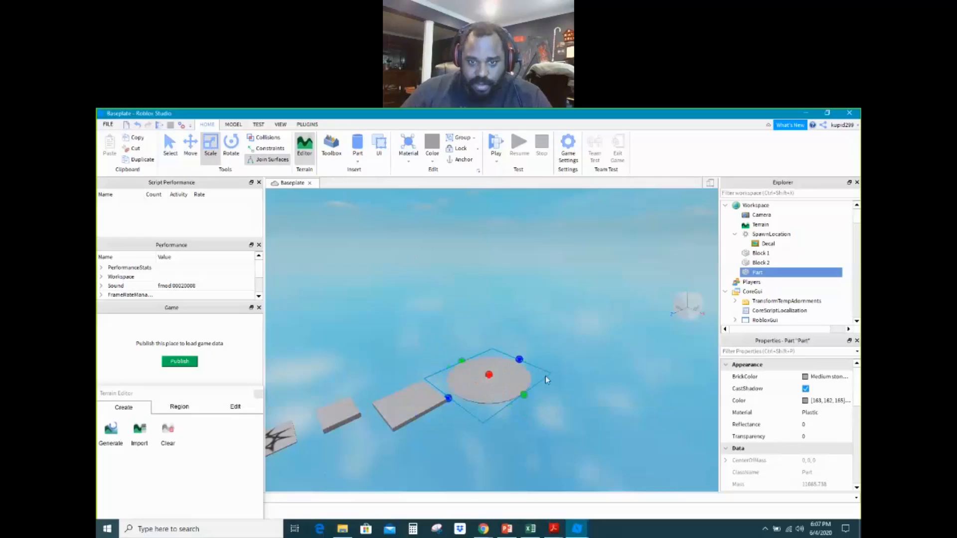
click(587, 392)
scroll(411, 415, down, 1)
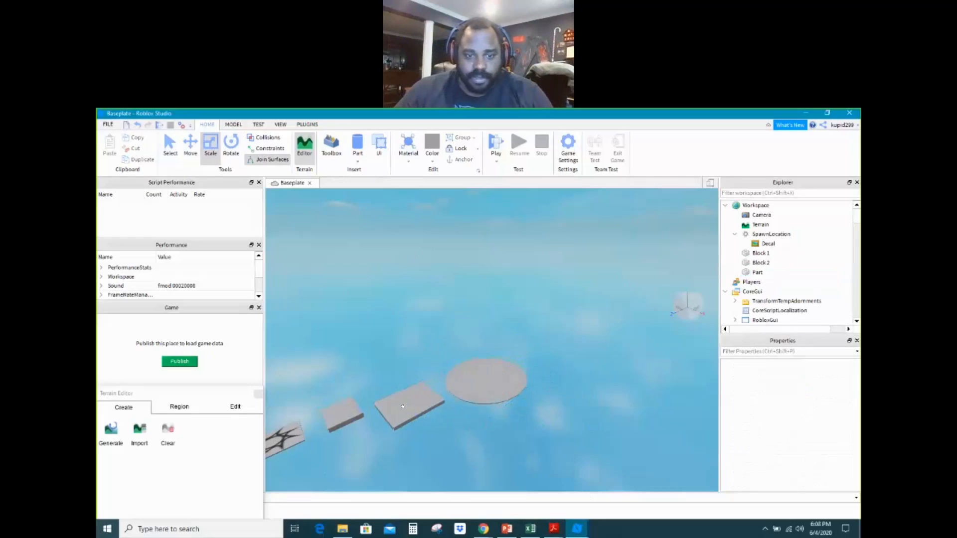
Delete the disc-shaped cylinder beyond the large platform
scroll(423, 420, up, 2)
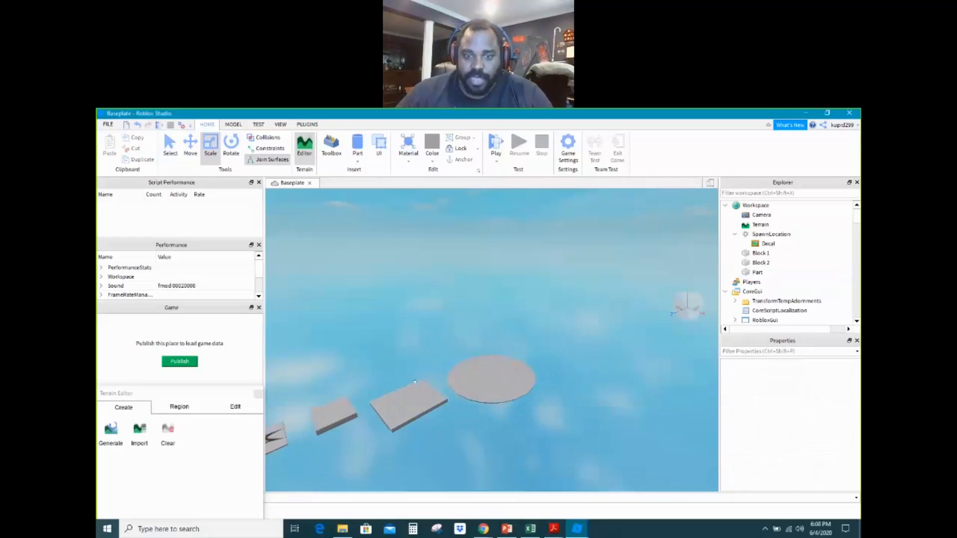
click(490, 375)
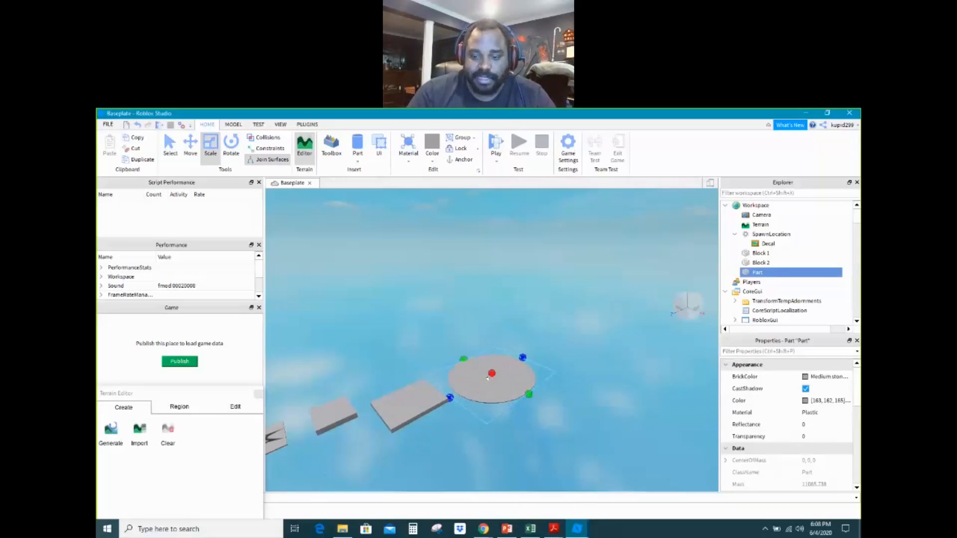
key(Delete)
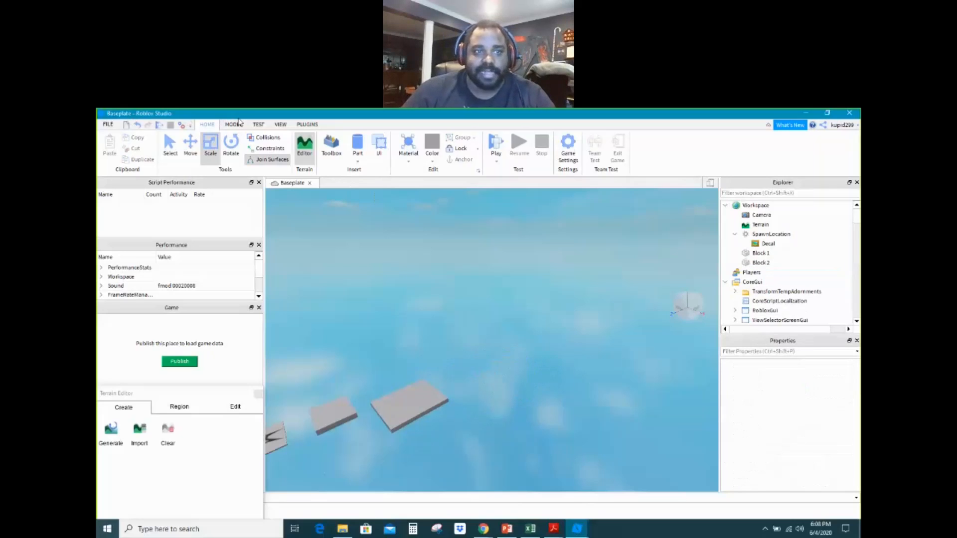
Insert a second spawn location beyond the large platform and scale it to about 108 × 1 × 128
click(234, 124)
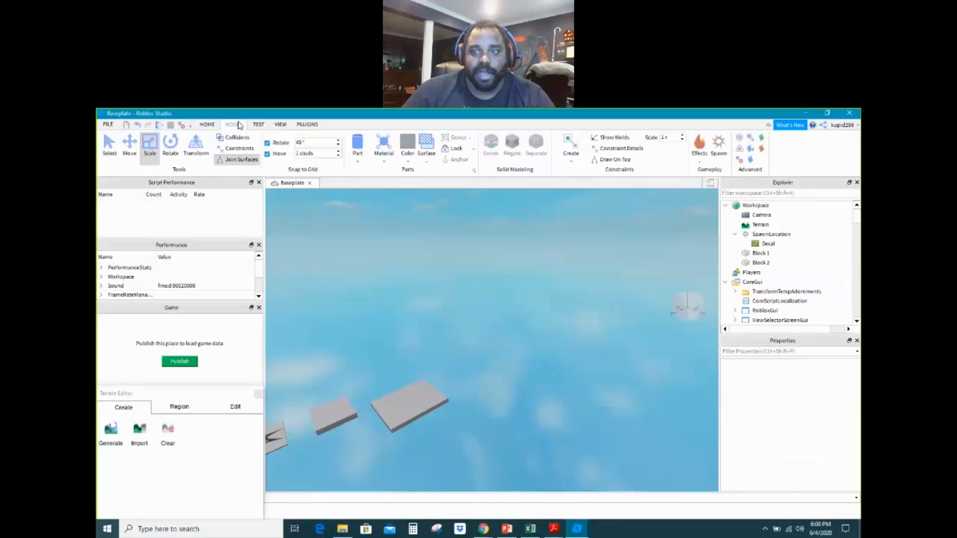
click(721, 143)
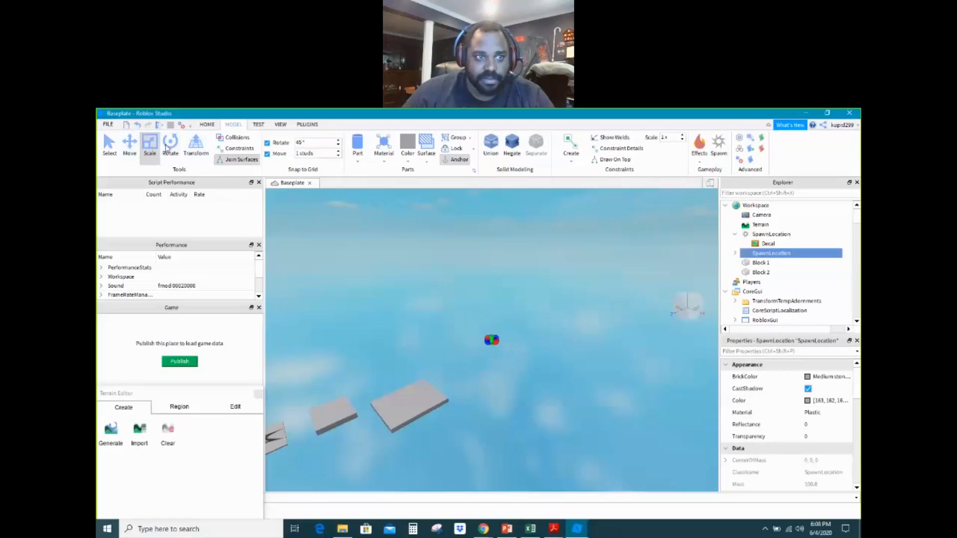
drag(489, 335, 589, 377)
drag(519, 351, 457, 395)
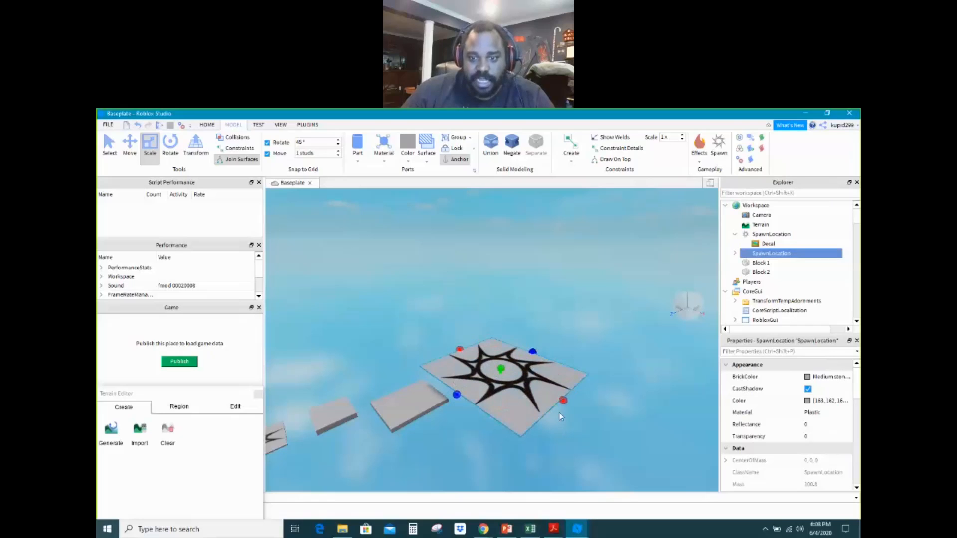
drag(556, 393, 520, 364)
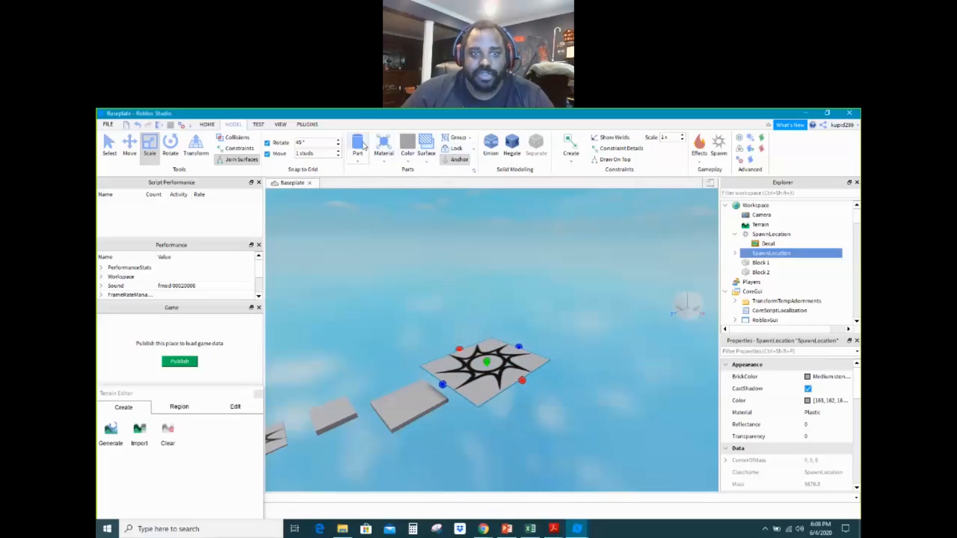
Insert a new cylinder part at the second spawn location
click(358, 162)
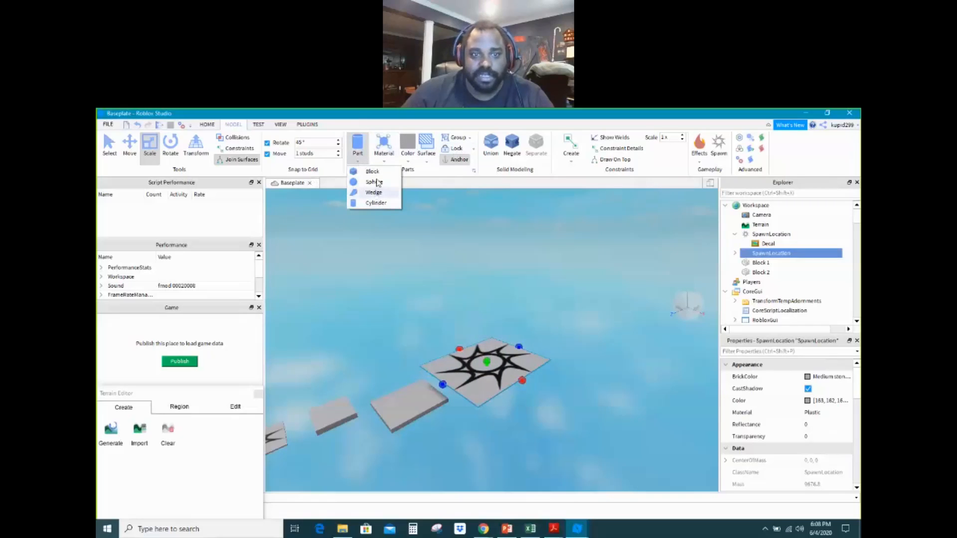
click(379, 204)
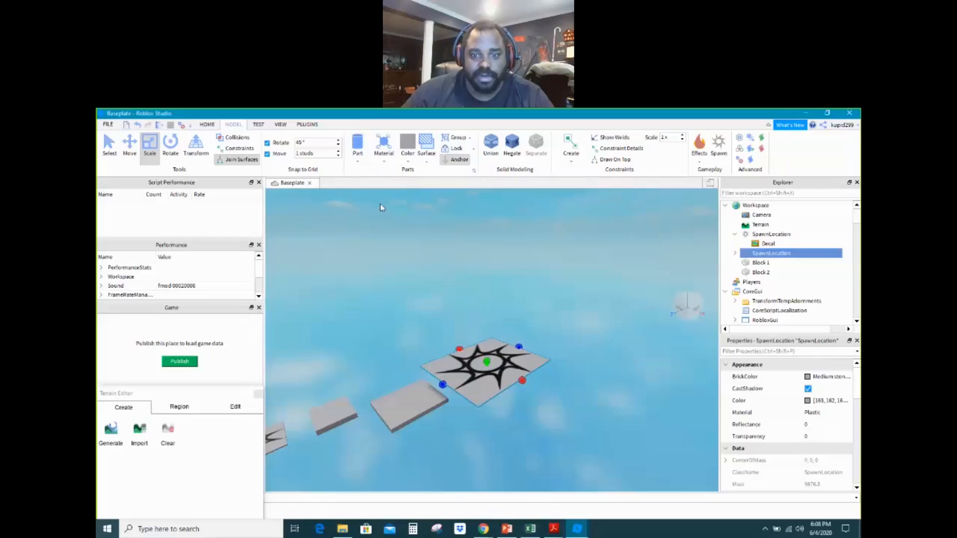
click(509, 355)
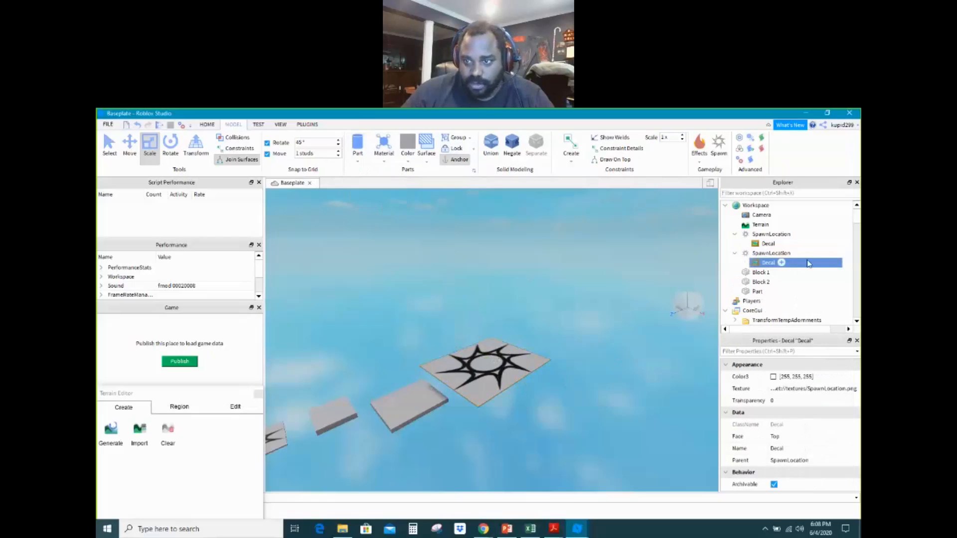
click(761, 272)
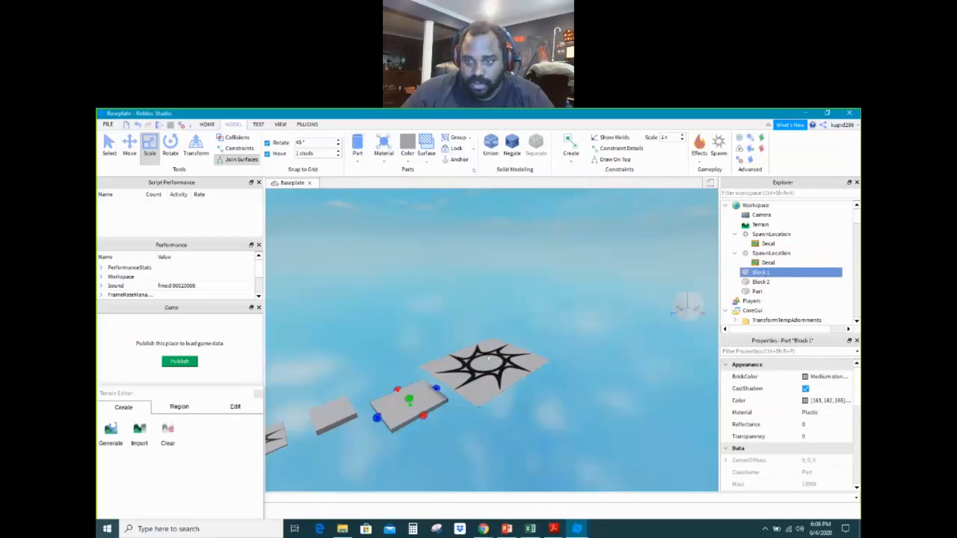
click(771, 253)
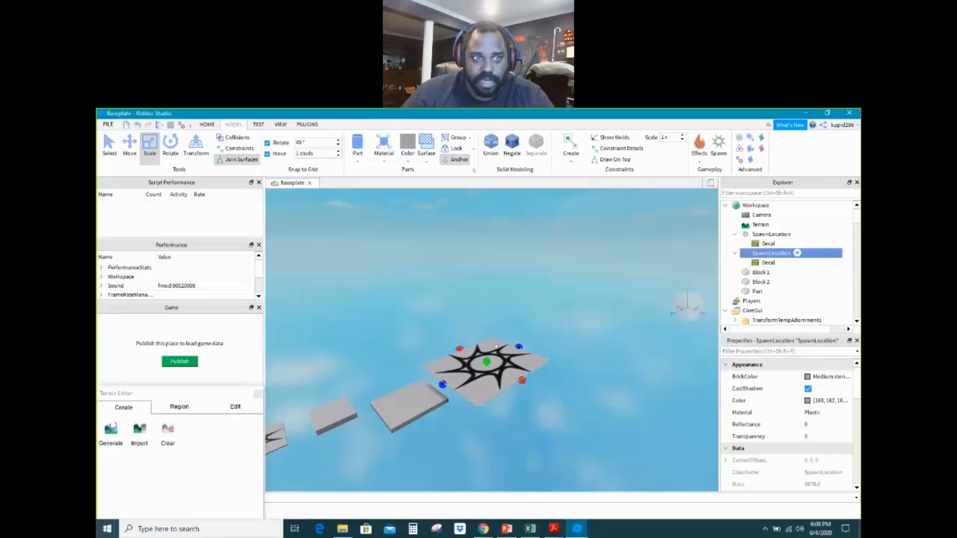
key(F2)
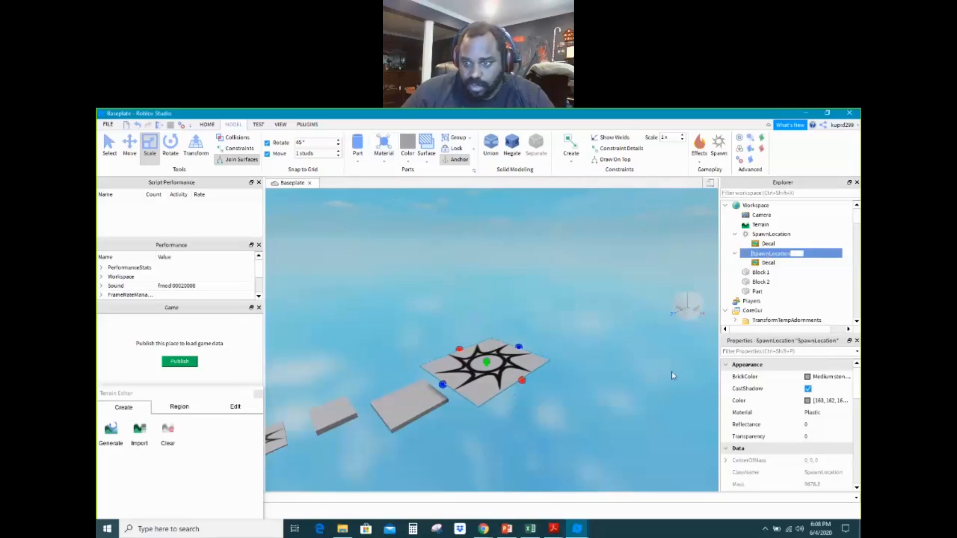
click(769, 262)
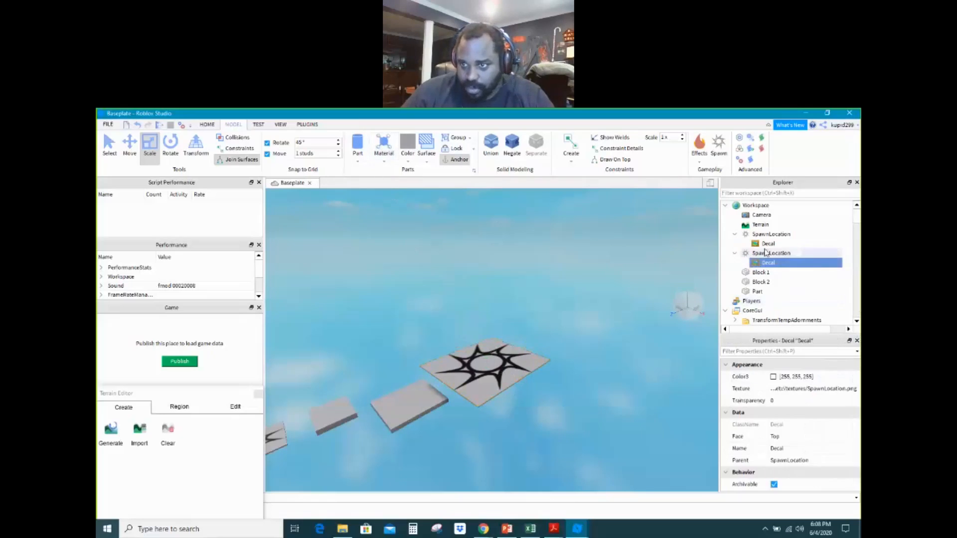
Change the Shape property of the second spawn location from Block to Cylinder and deselect it
click(769, 254)
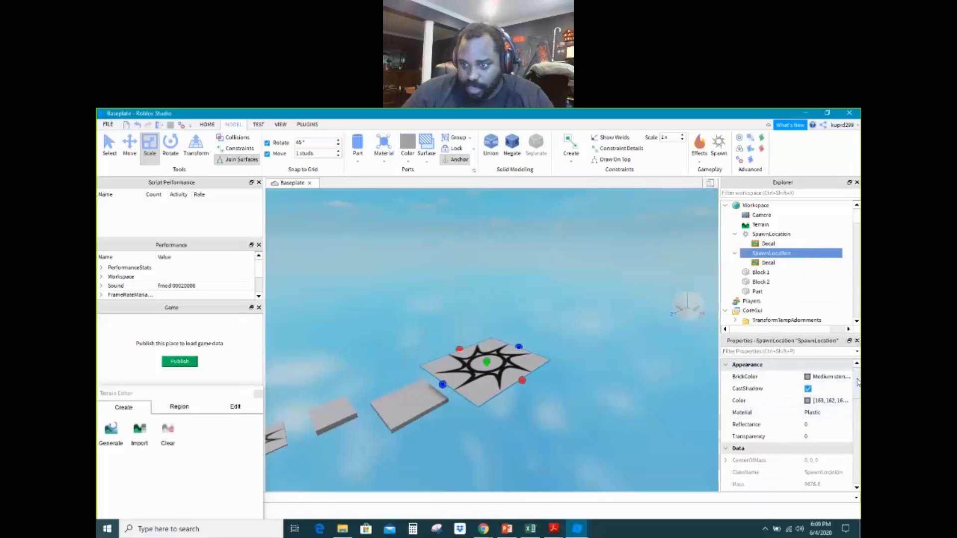
drag(858, 383, 857, 464)
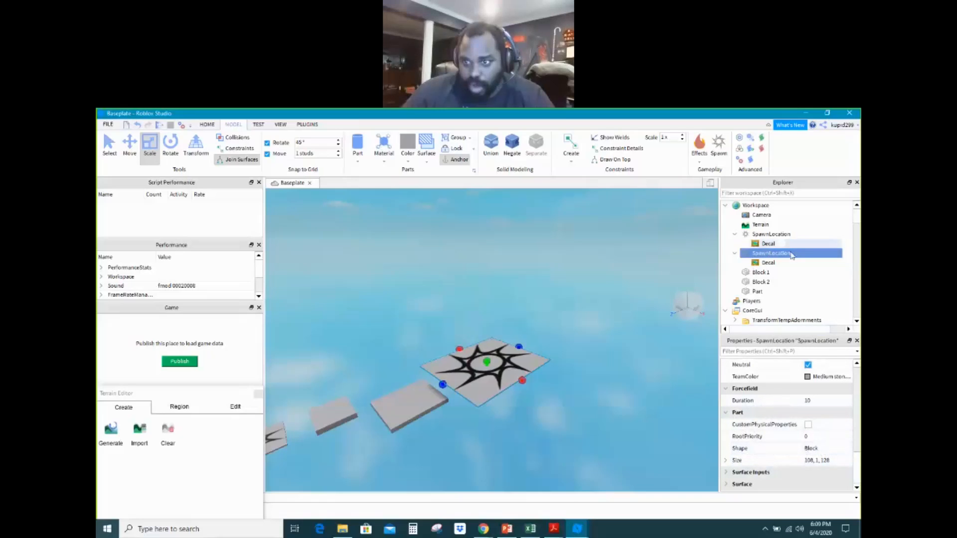
click(848, 450)
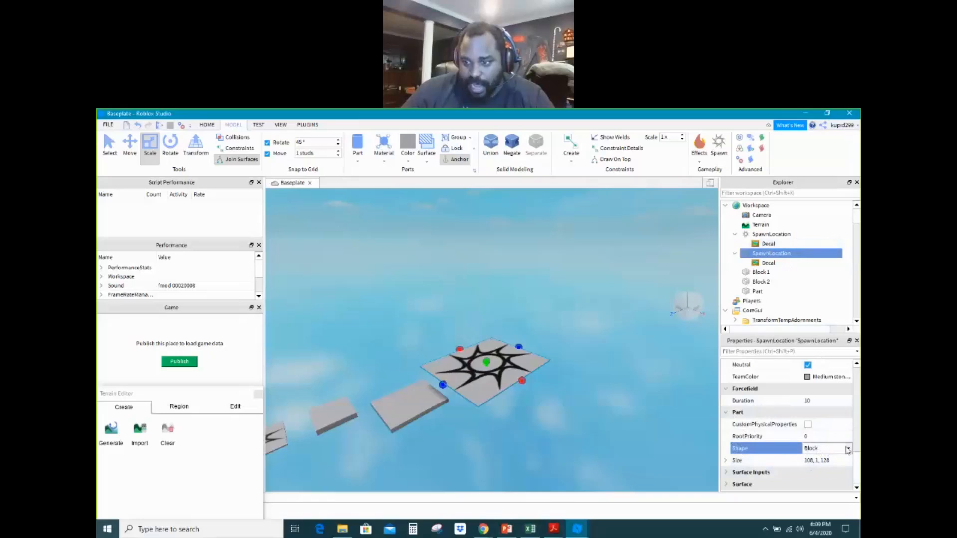
click(848, 450)
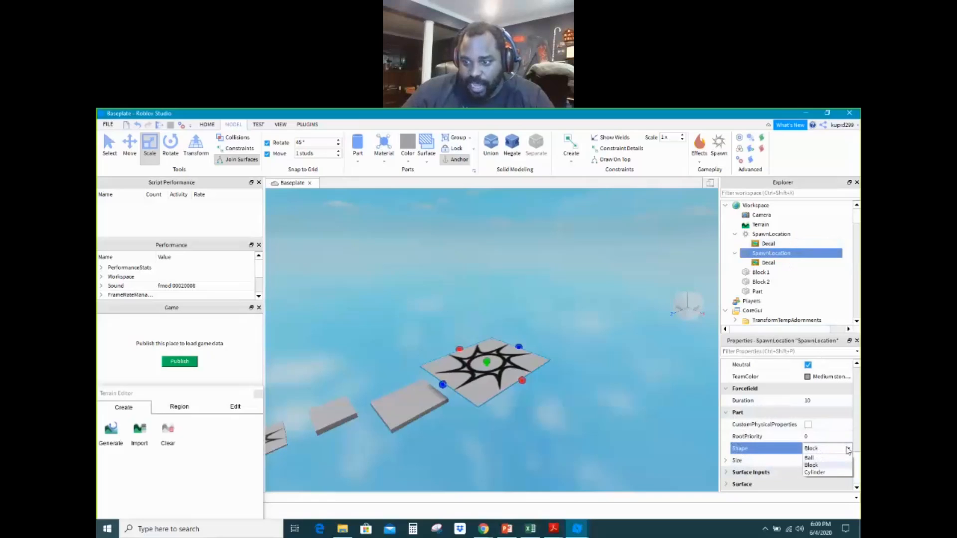
click(818, 472)
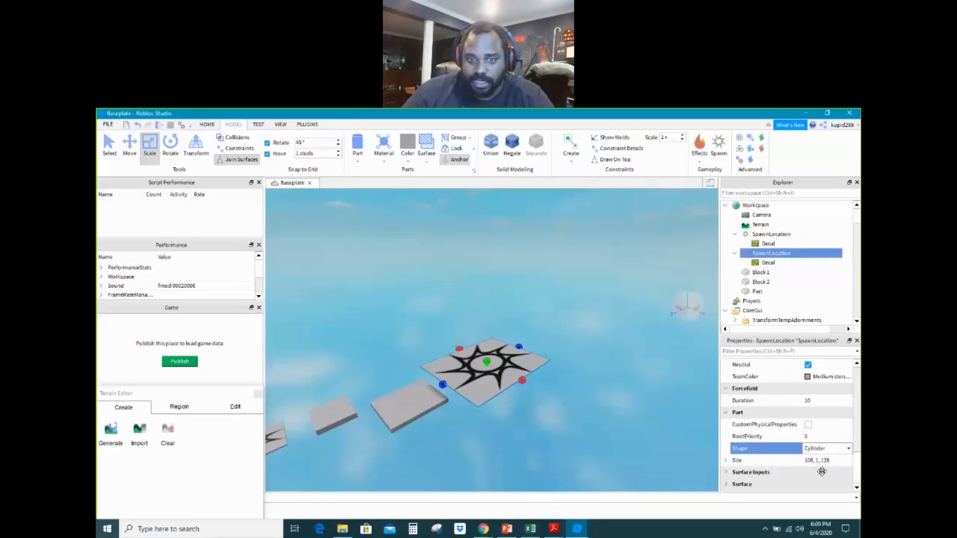
click(482, 367)
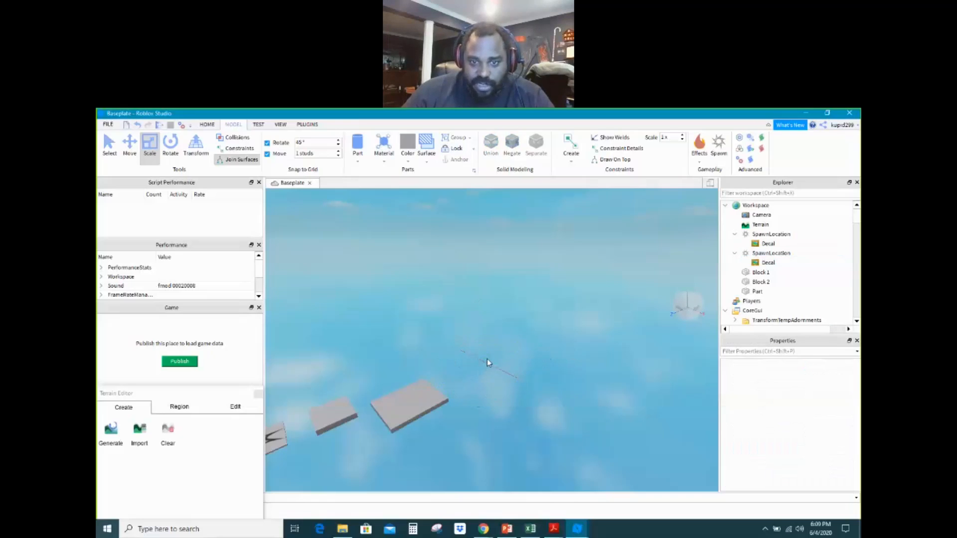
Select the second spawn location beyond the large platform and scale up its length and height into a thick cylinder
click(152, 146)
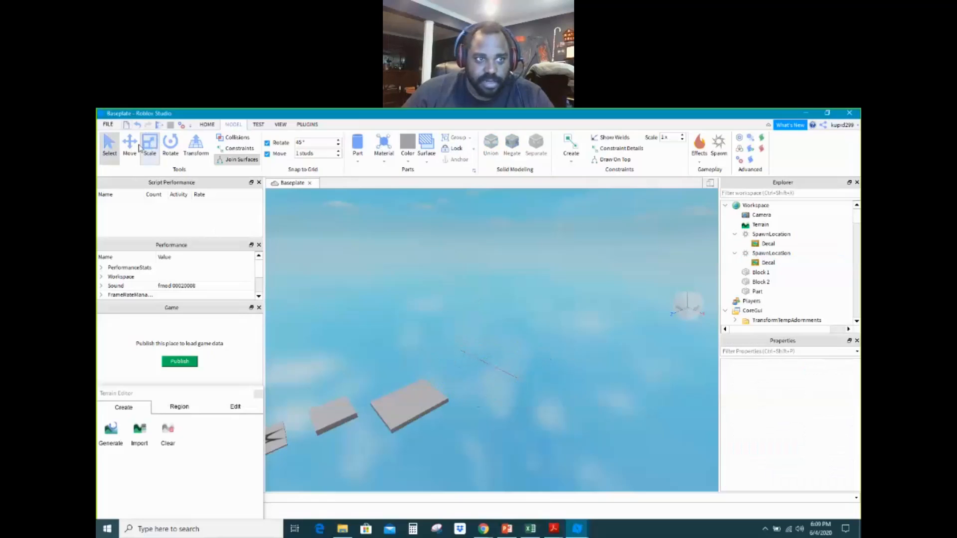
click(133, 147)
click(115, 149)
click(489, 382)
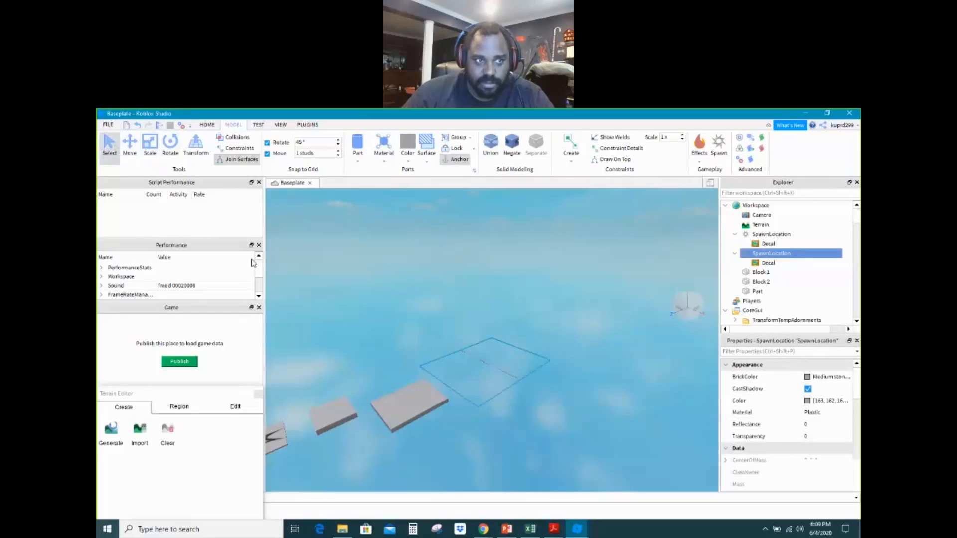
click(150, 145)
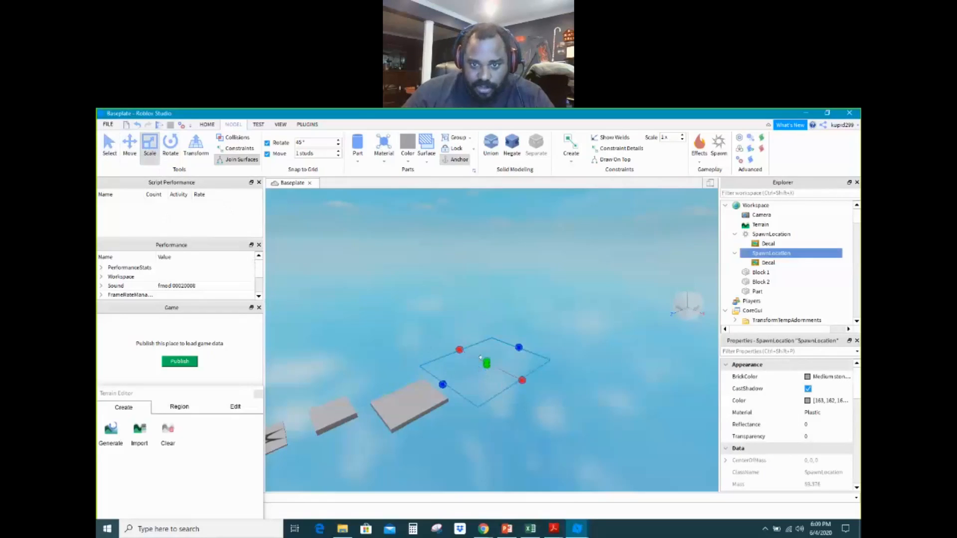
drag(519, 348, 566, 329)
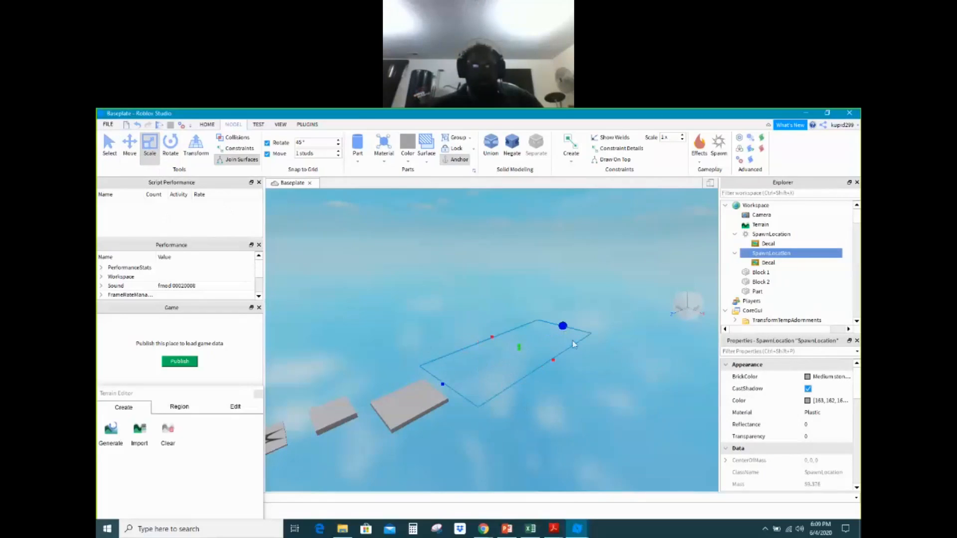
drag(519, 349, 519, 400)
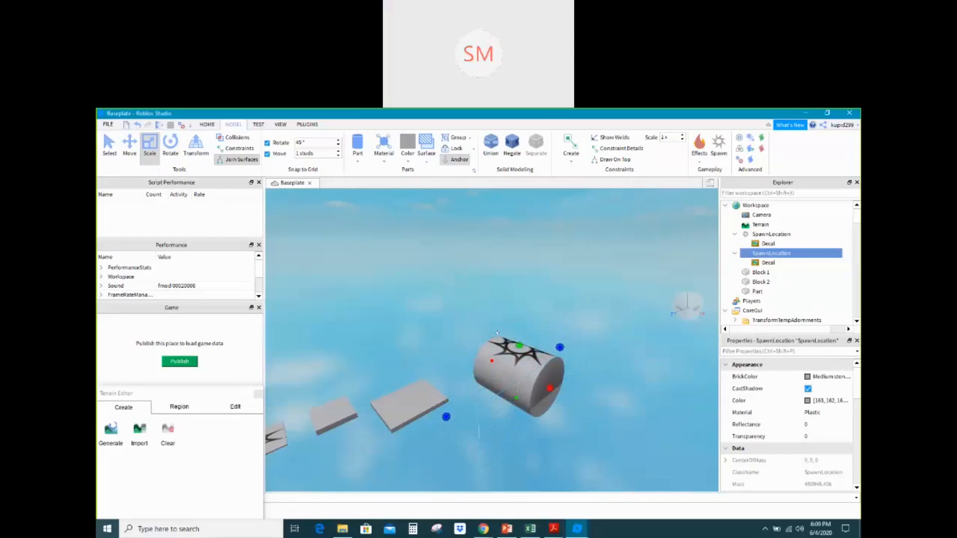
Rotate the cylinder-shaped spawn location a quarter turn so it stands upright with a flat face on top
click(170, 144)
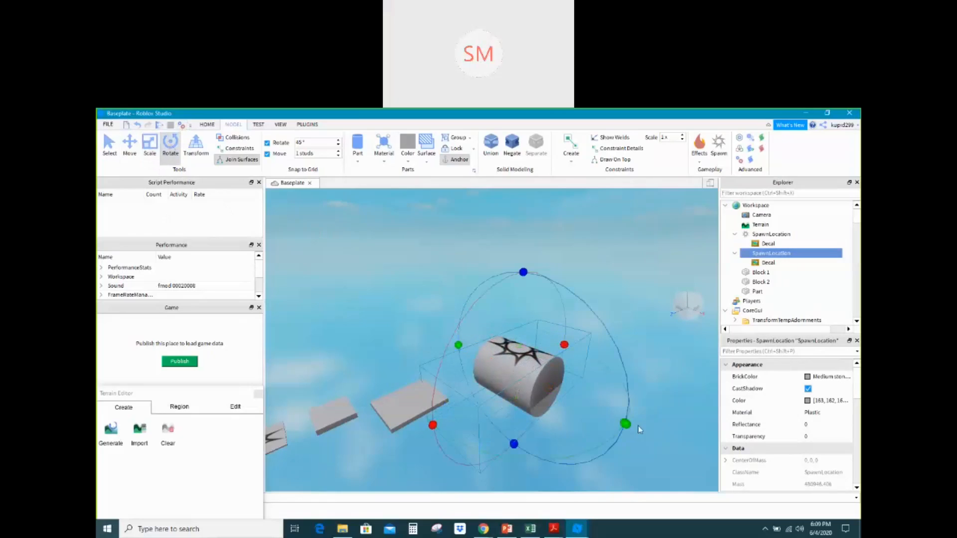
drag(554, 275, 551, 275)
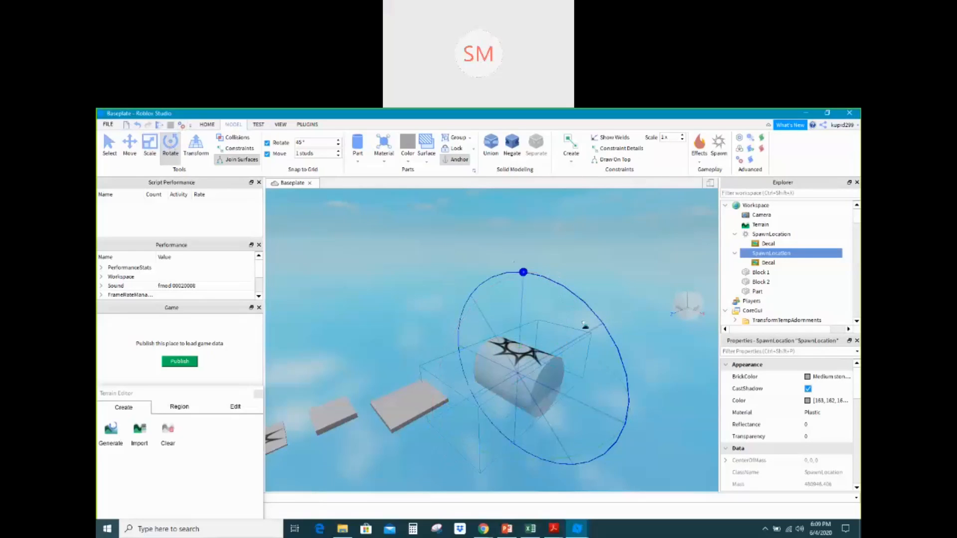
drag(585, 325, 616, 449)
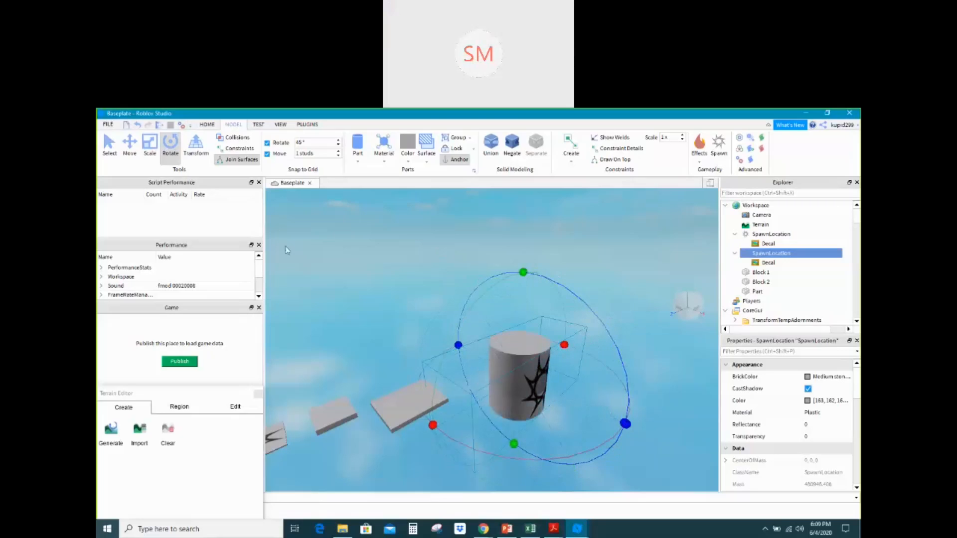
Scale the upright cylinder spawn location wider so its round top becomes broader
click(150, 143)
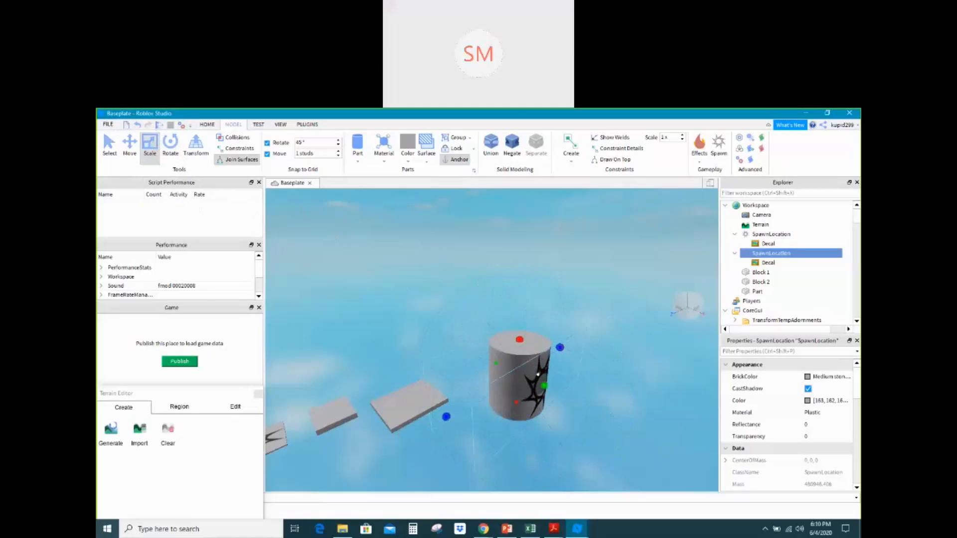
mouse_move(537, 380)
mouse_down()
mouse_move(489, 405)
mouse_move(494, 418)
mouse_move(535, 397)
mouse_up()
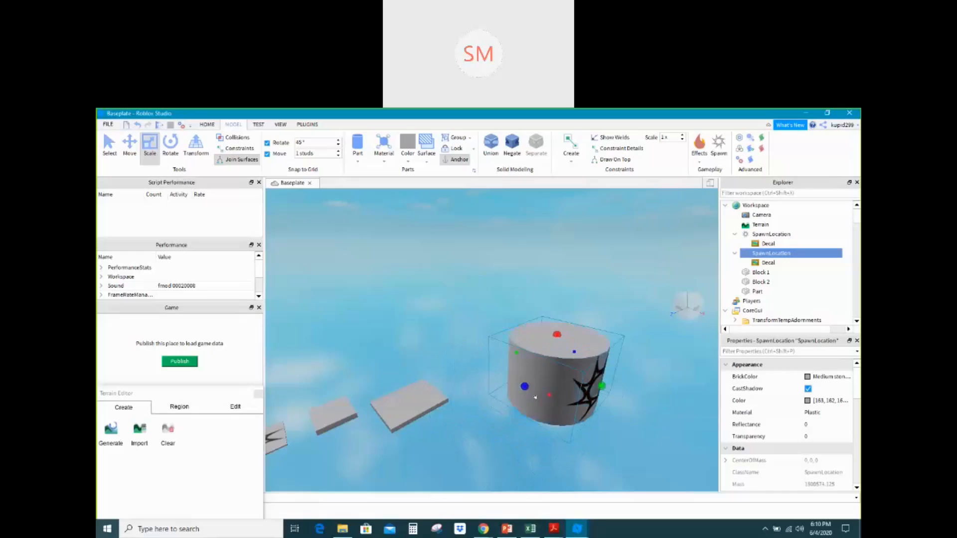
drag(552, 331, 552, 355)
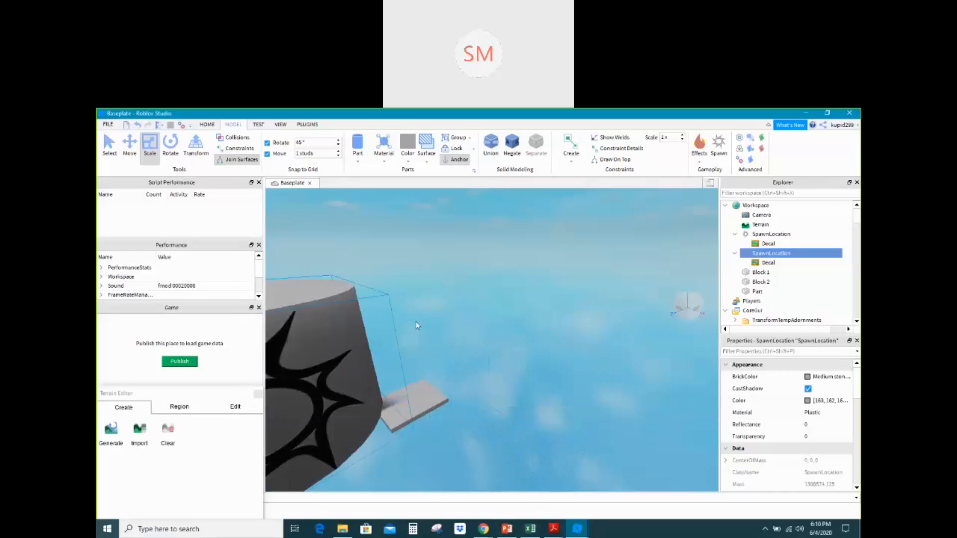
Move the cylinder spawn location back beyond the large platform and lower it to the platforms' level
click(129, 144)
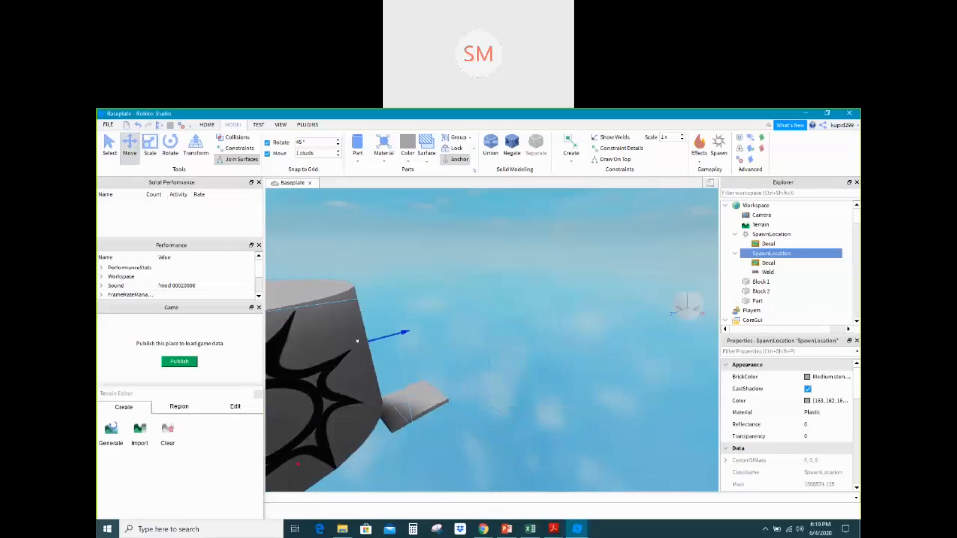
key(f)
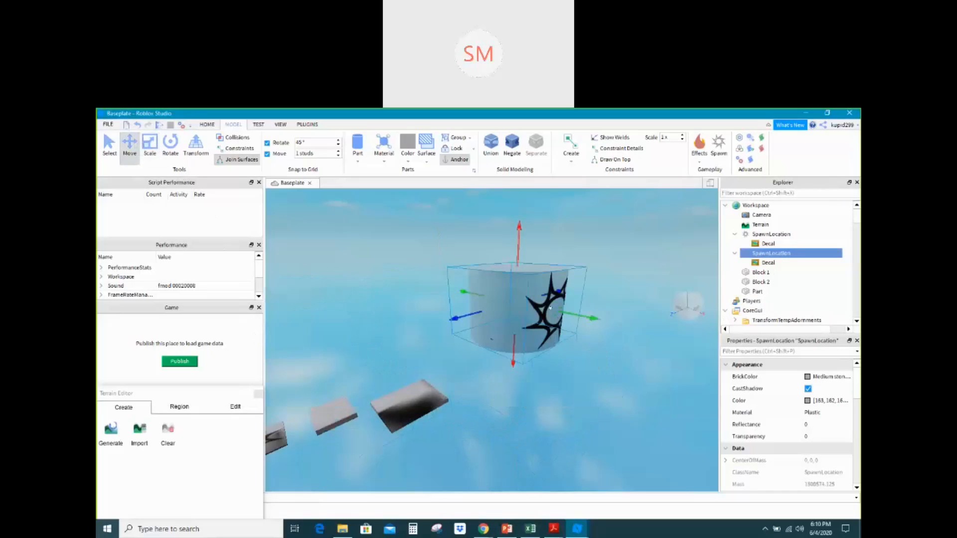
drag(514, 239, 486, 353)
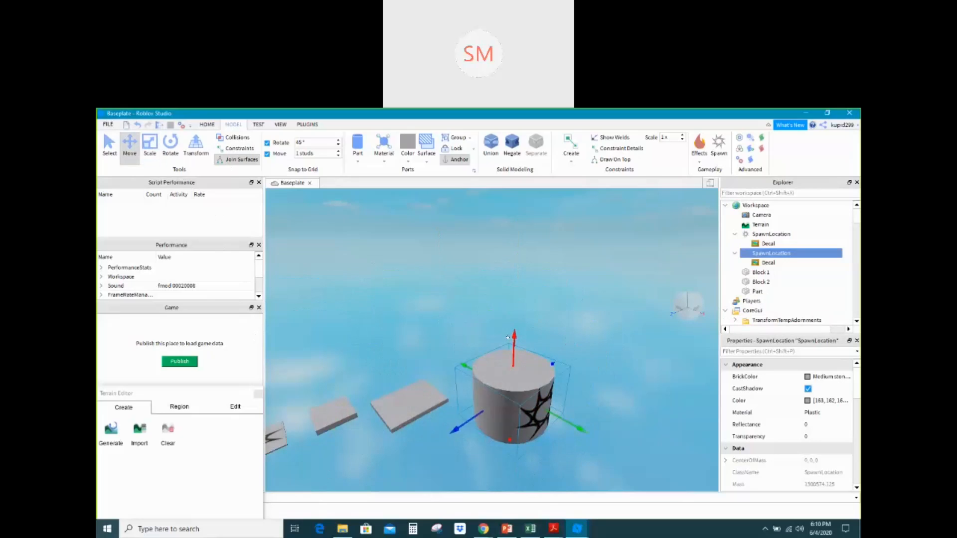
Flatten the cylinder spawn location into a thin disc, place it at the far end of the large platform and deselect it
click(149, 144)
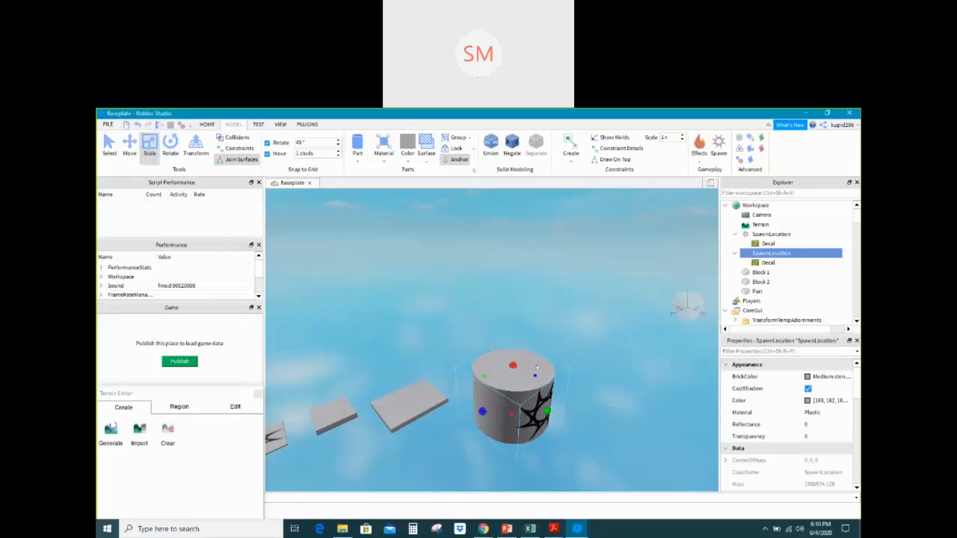
drag(512, 364, 523, 414)
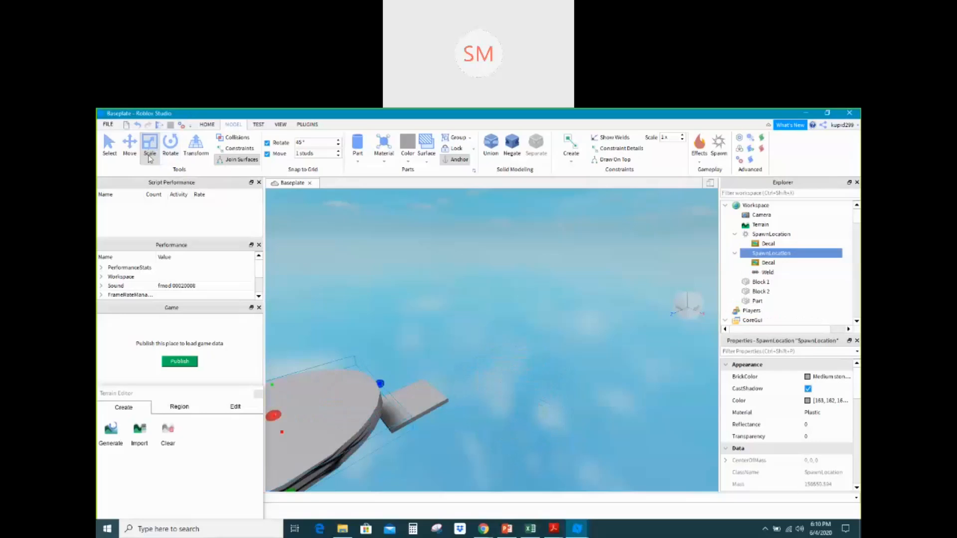
click(109, 147)
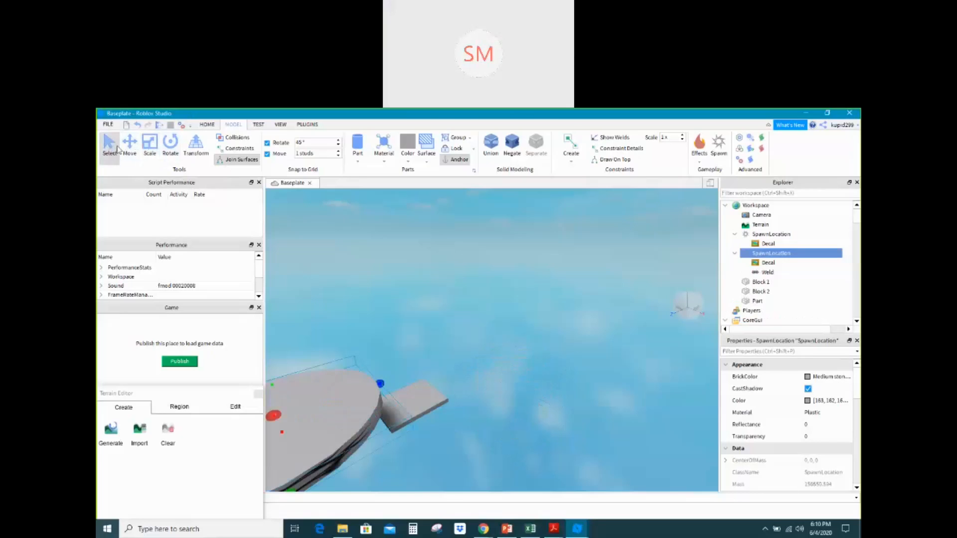
click(130, 145)
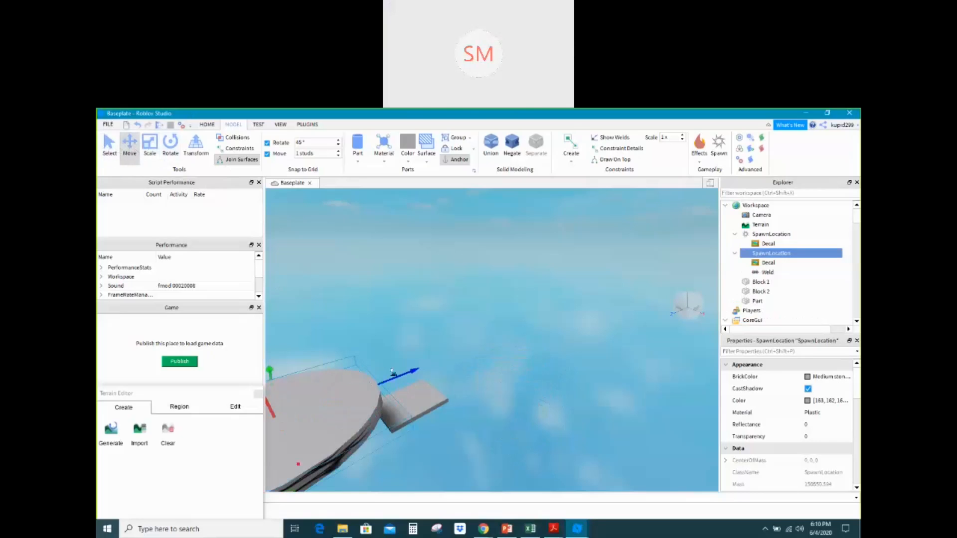
drag(397, 392, 487, 350)
click(637, 375)
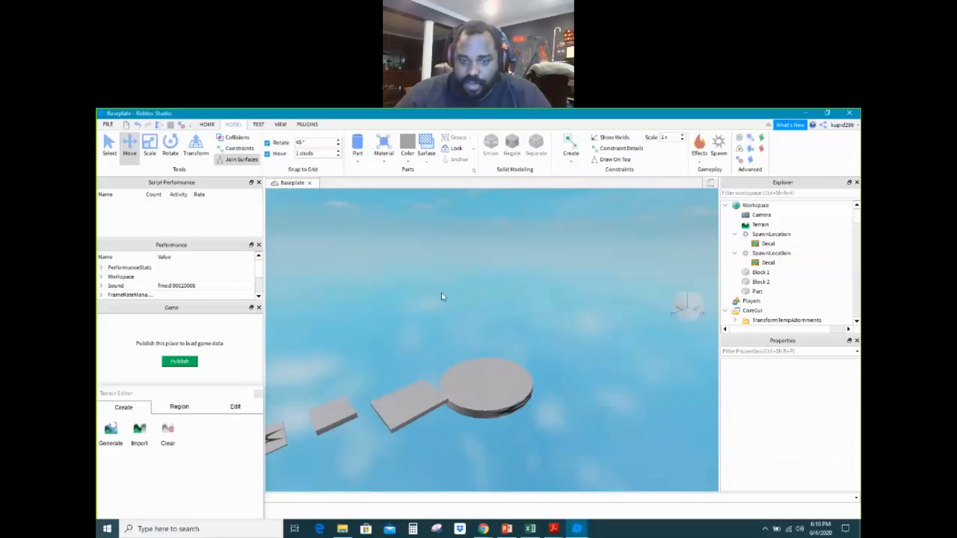
Rename the first spawn location, at the start of the obby, as SpawnLocation 1
click(503, 384)
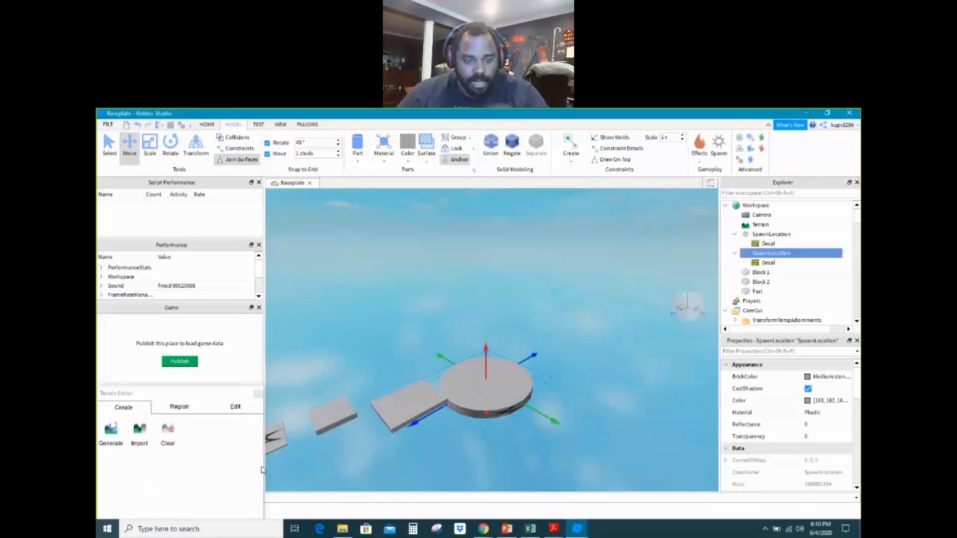
click(275, 438)
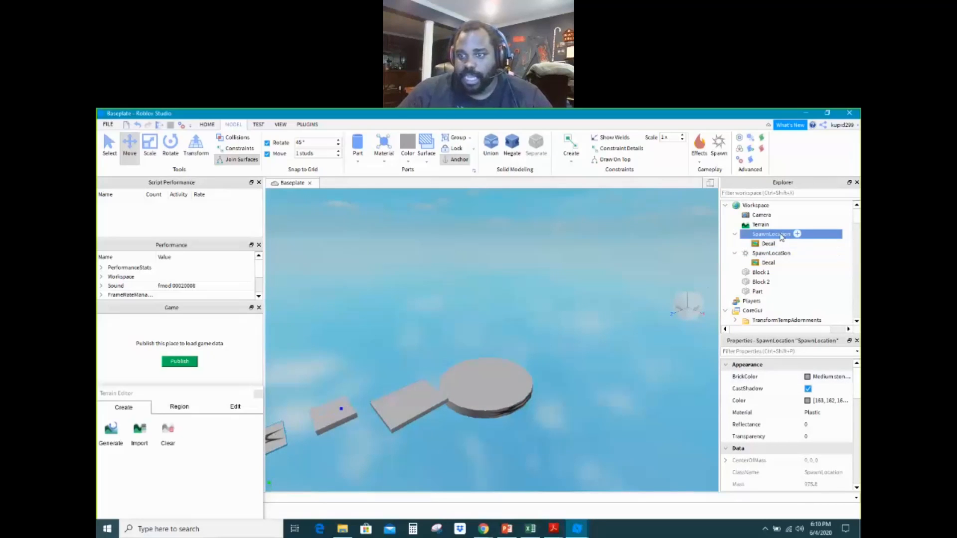
double_click(781, 239)
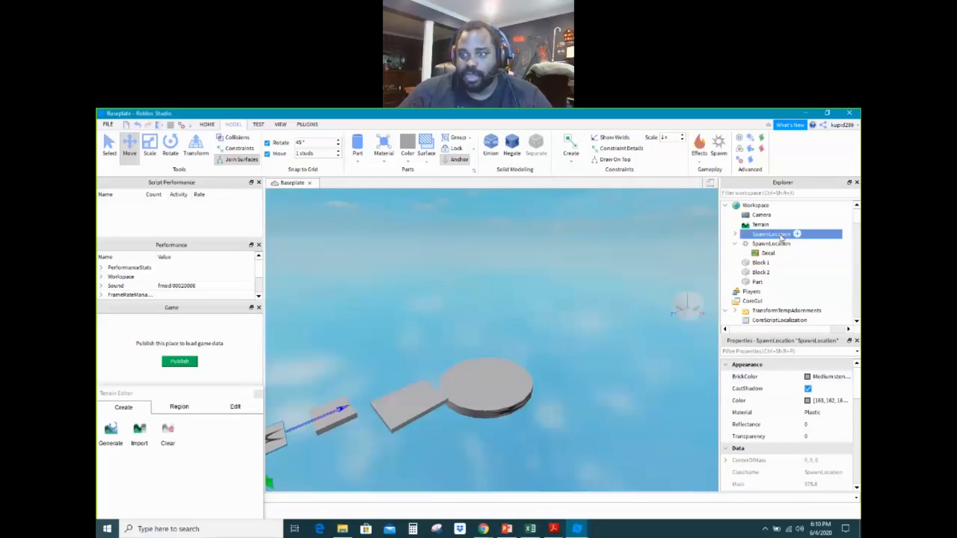
double_click(782, 238)
right_click(781, 239)
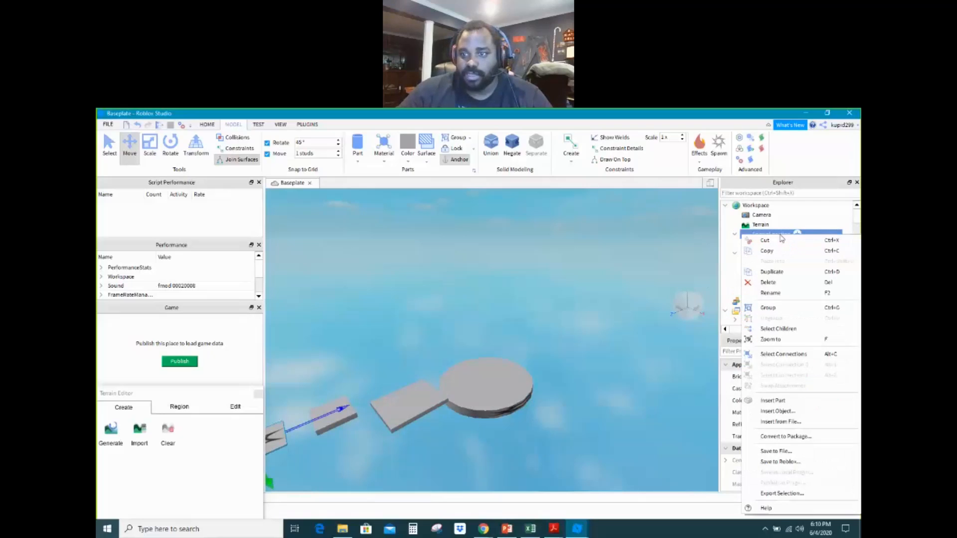
click(774, 292)
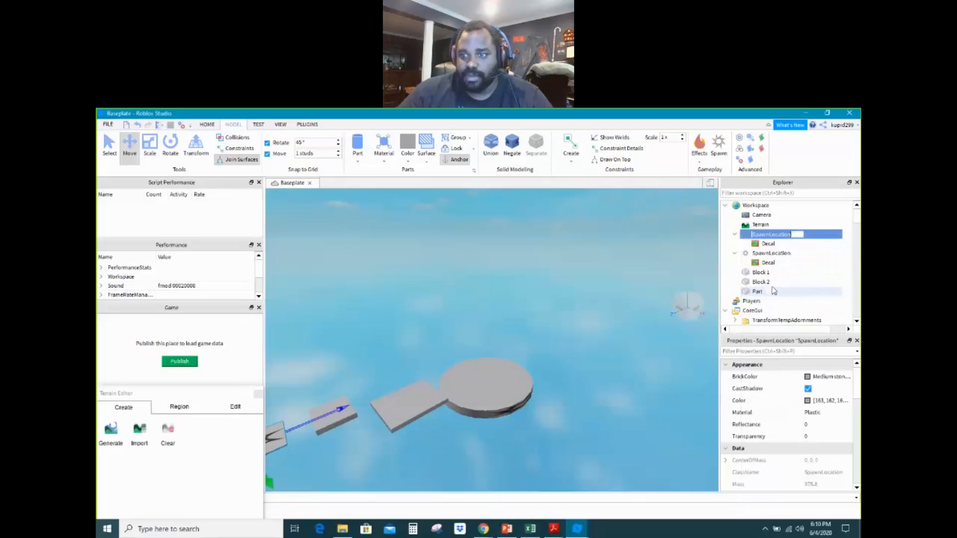
click(795, 235)
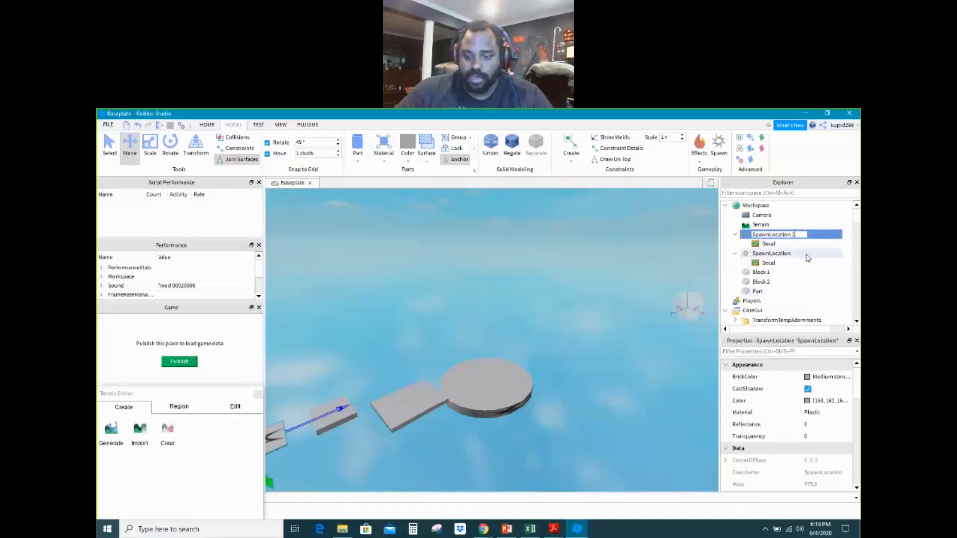
key(Return)
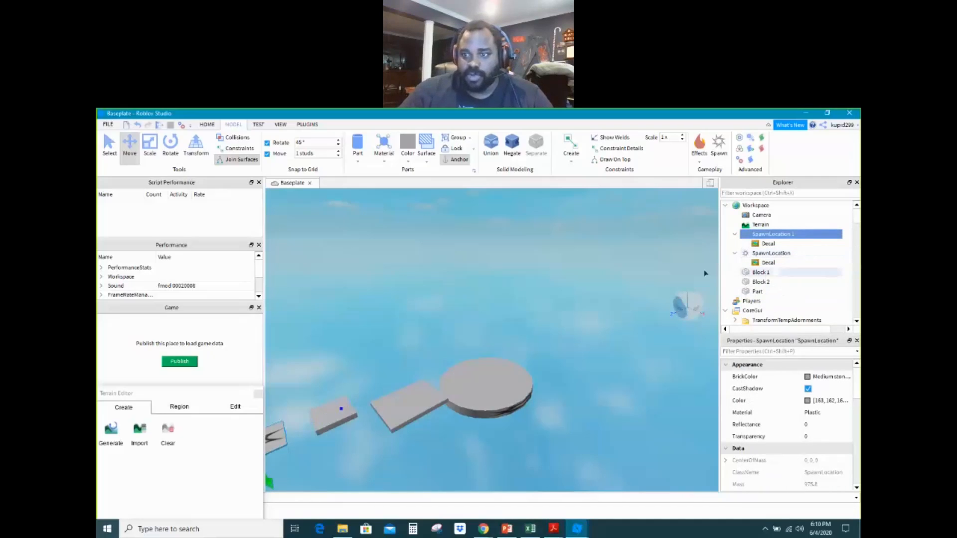
Rename the disc-shaped spawn location beyond the large platform as SpawnLocation 2
right_click(778, 253)
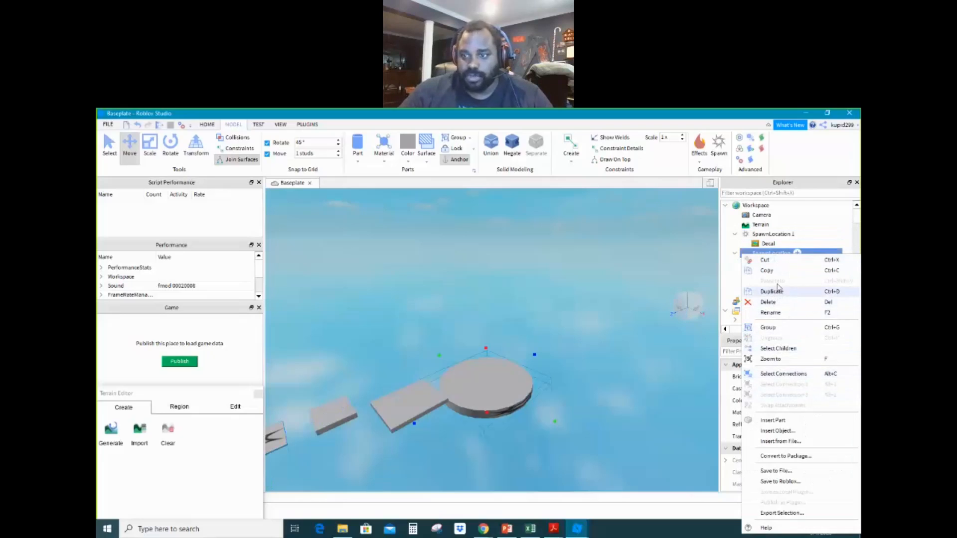
click(771, 312)
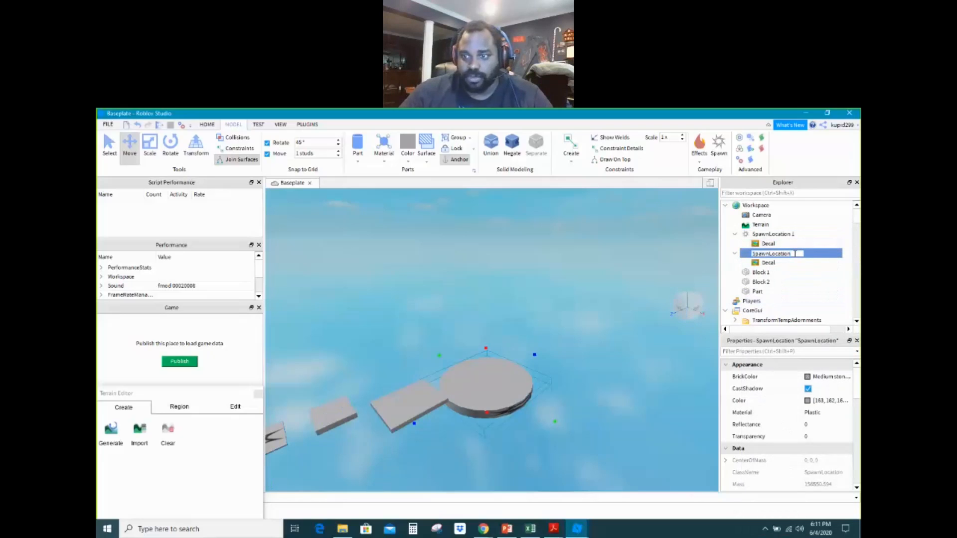
text(2)
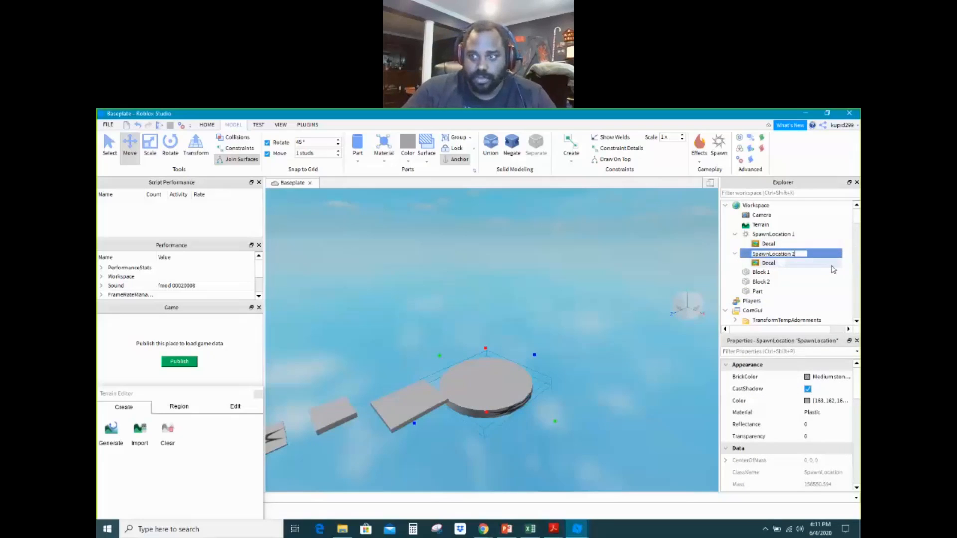
key(Return)
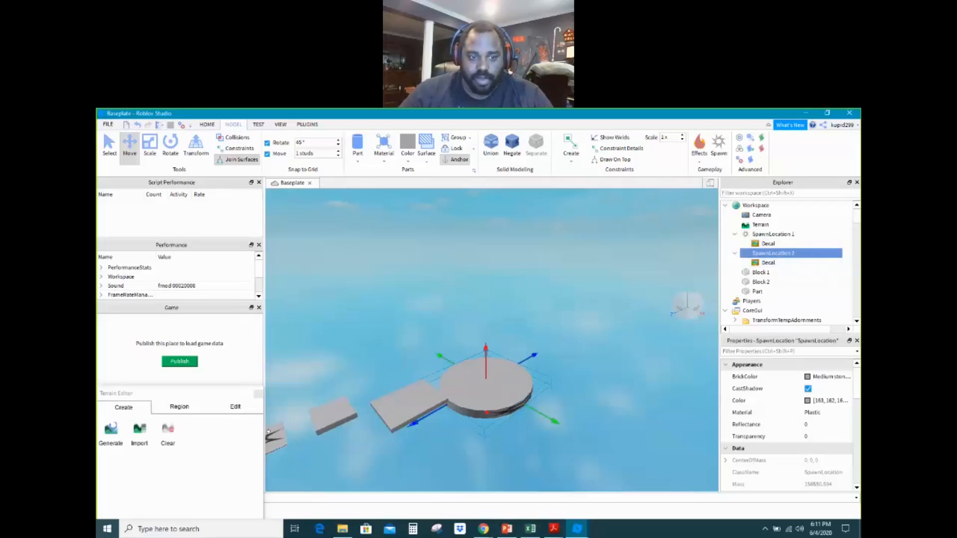
Turn off the Neutral team property of SpawnLocation 1
click(269, 432)
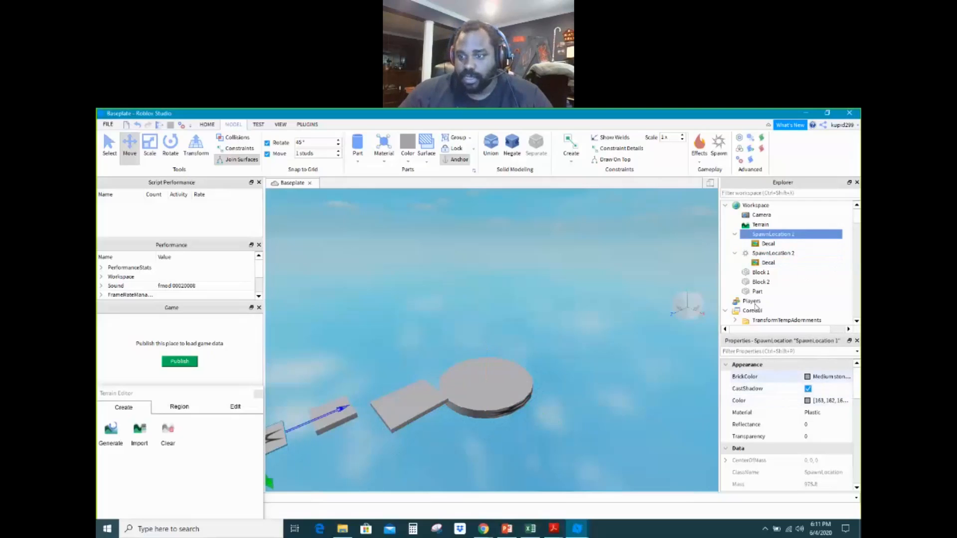
scroll(774, 403, down, 1)
scroll(774, 403, down, 2)
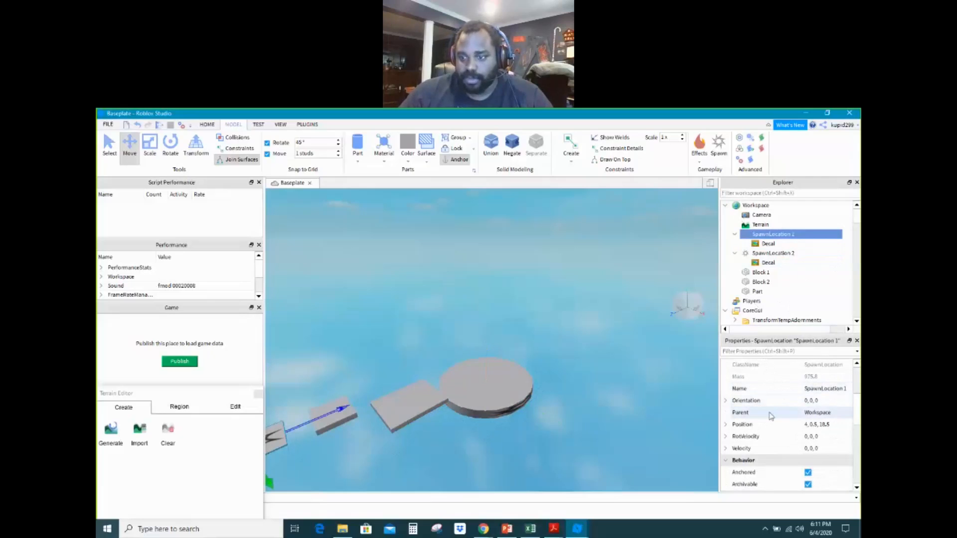
scroll(798, 420, down, 2)
scroll(799, 411, down, 5)
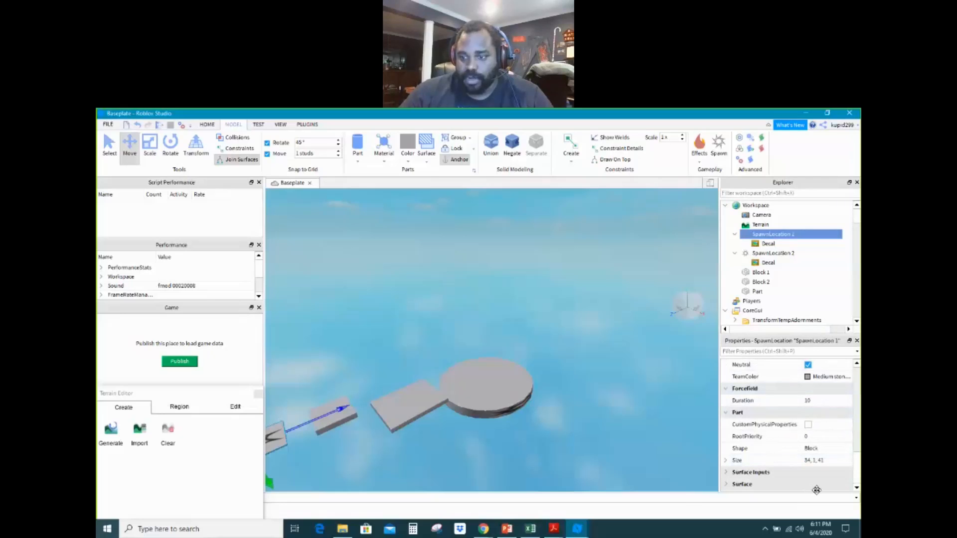
scroll(763, 460, up, 1)
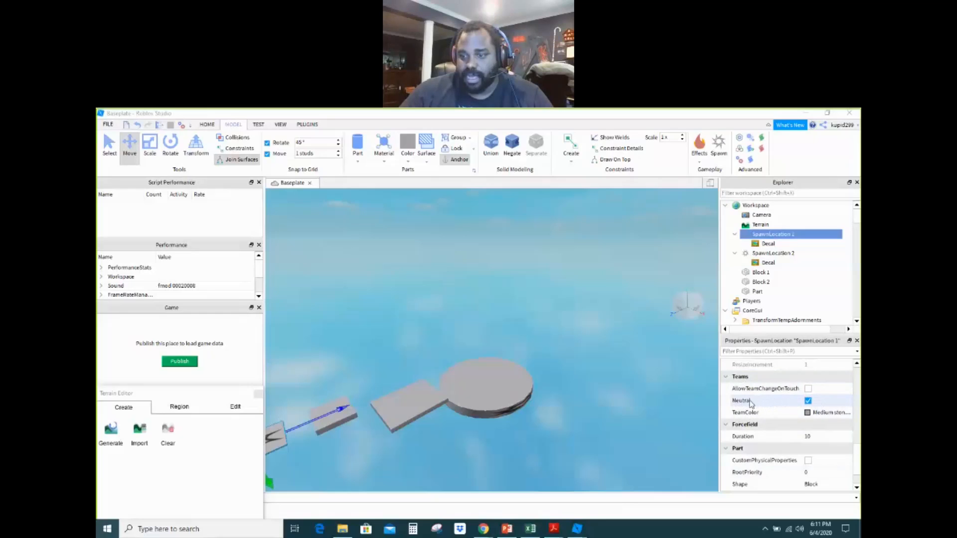
click(808, 401)
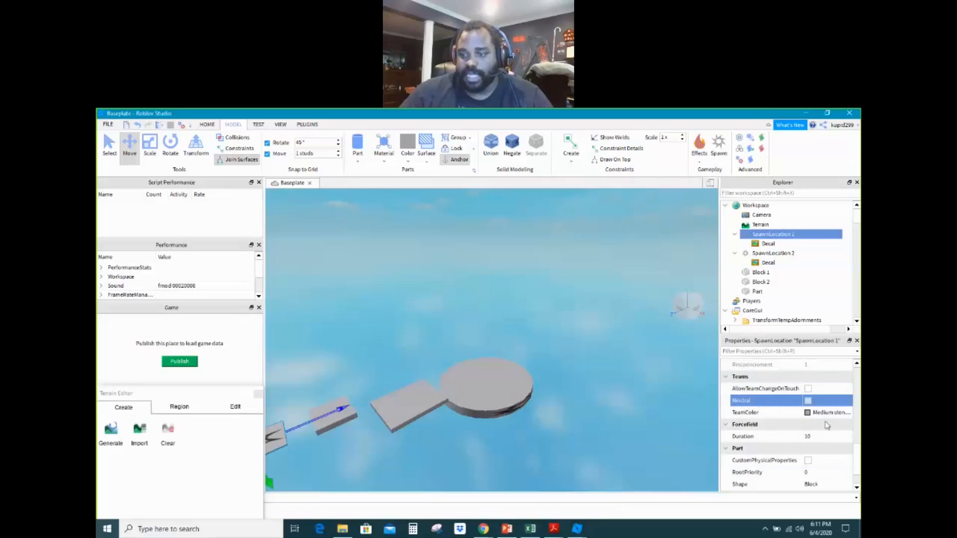
Enable AllowTeamChangeOnTouch on both SpawnLocation 1 and SpawnLocation 2, and turn off Neutral on SpawnLocation 2
click(809, 390)
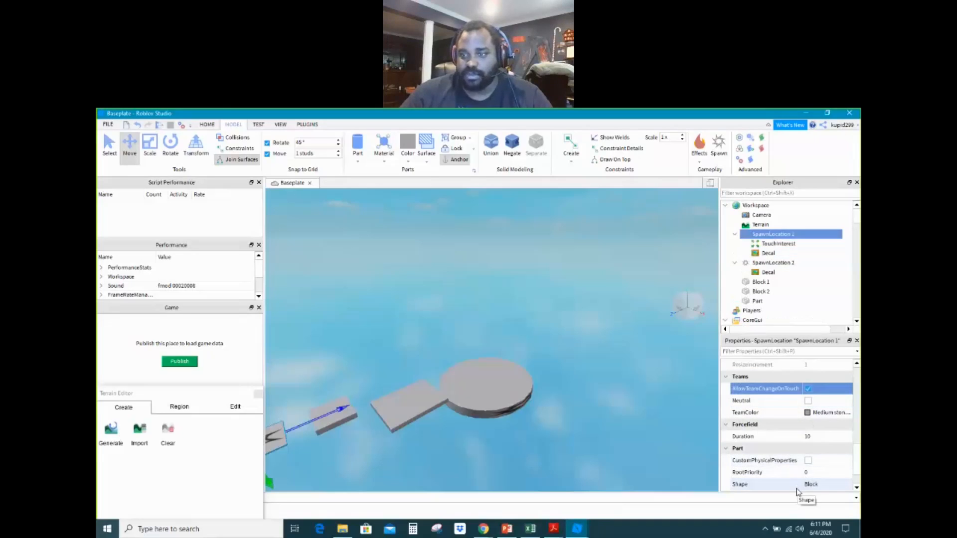
click(487, 386)
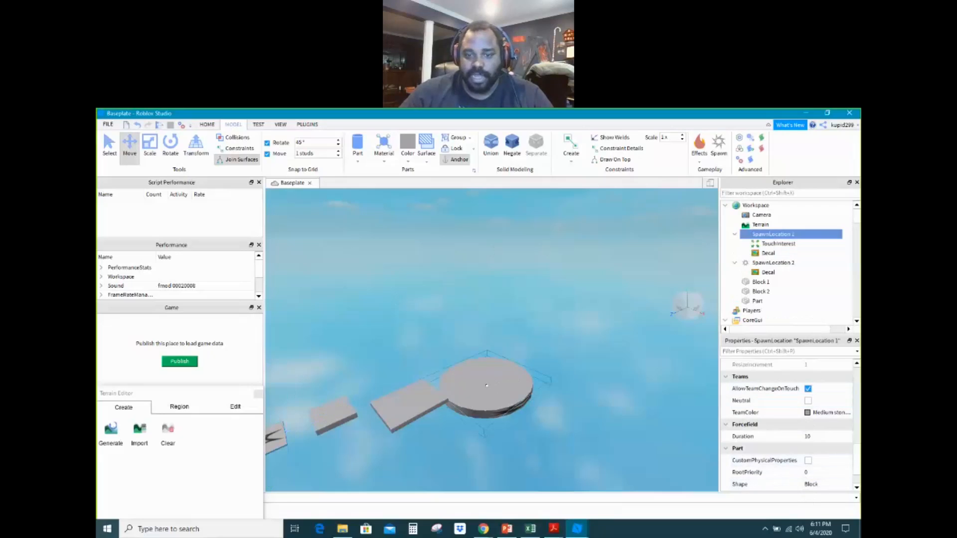
click(809, 401)
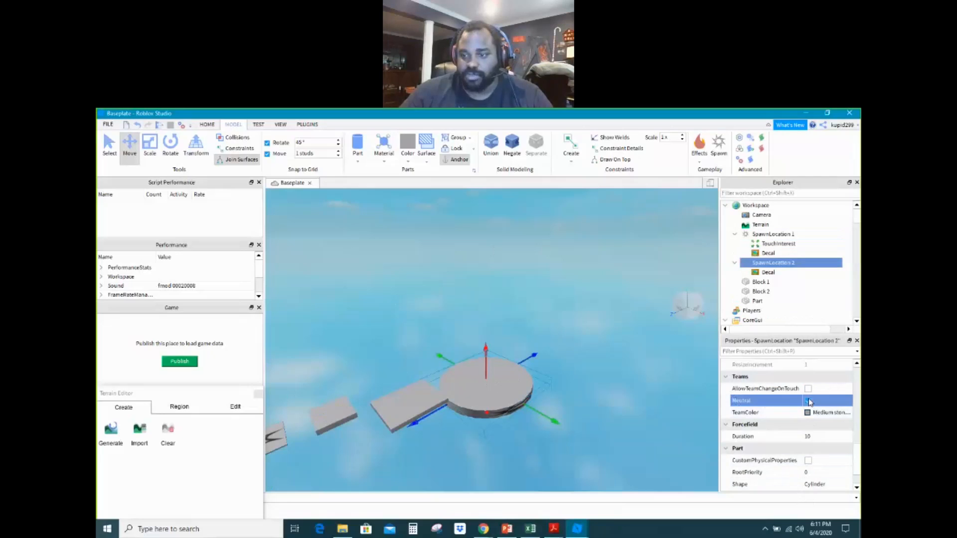
click(809, 389)
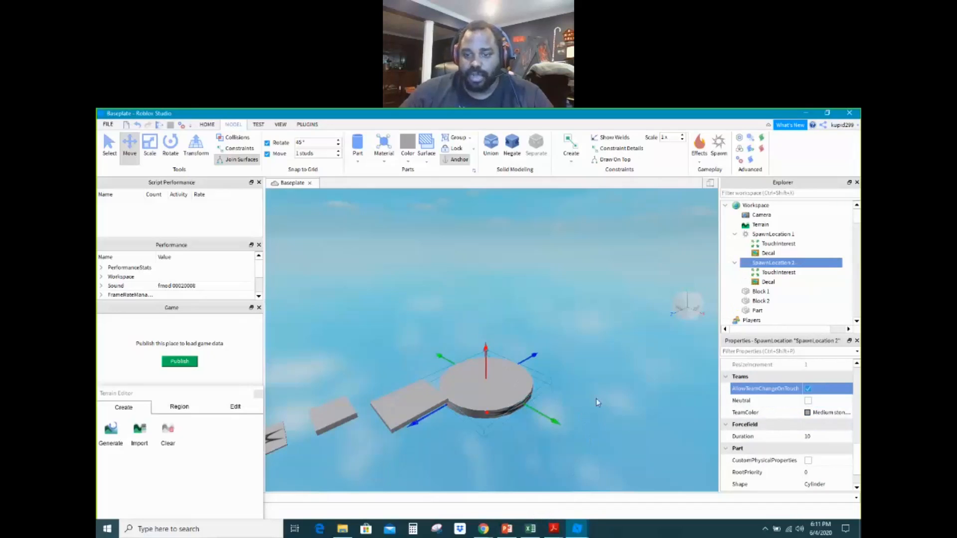
click(440, 452)
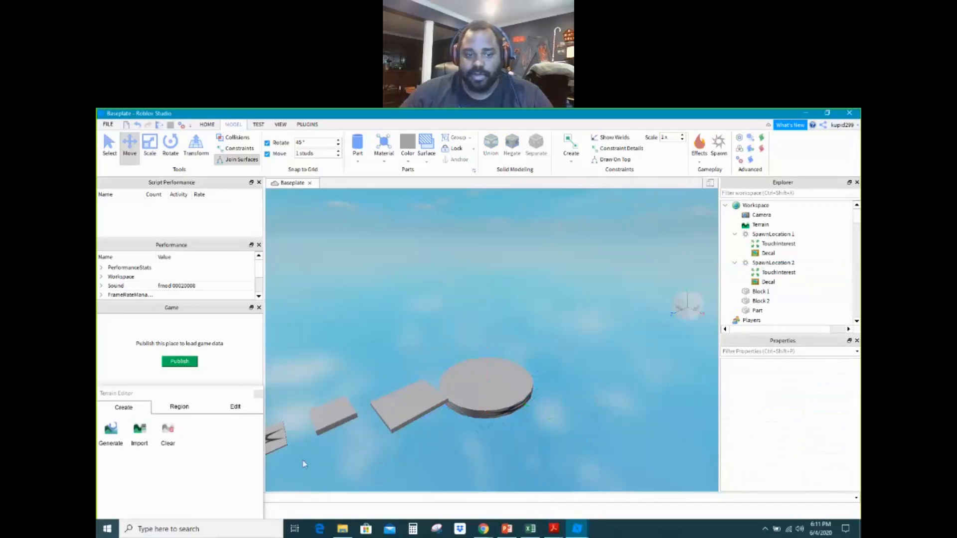
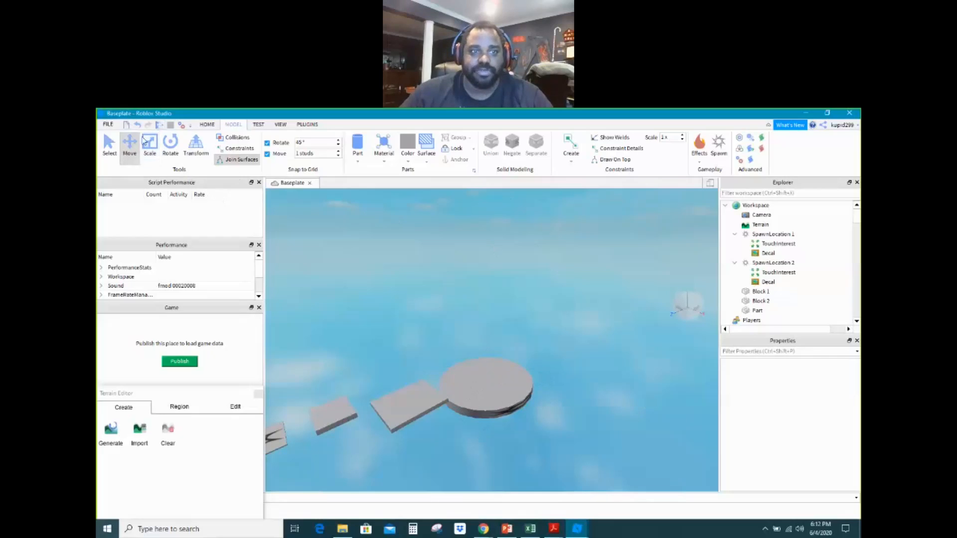
Playtest the obby, look around from the first spawn location, and stop the test
click(257, 125)
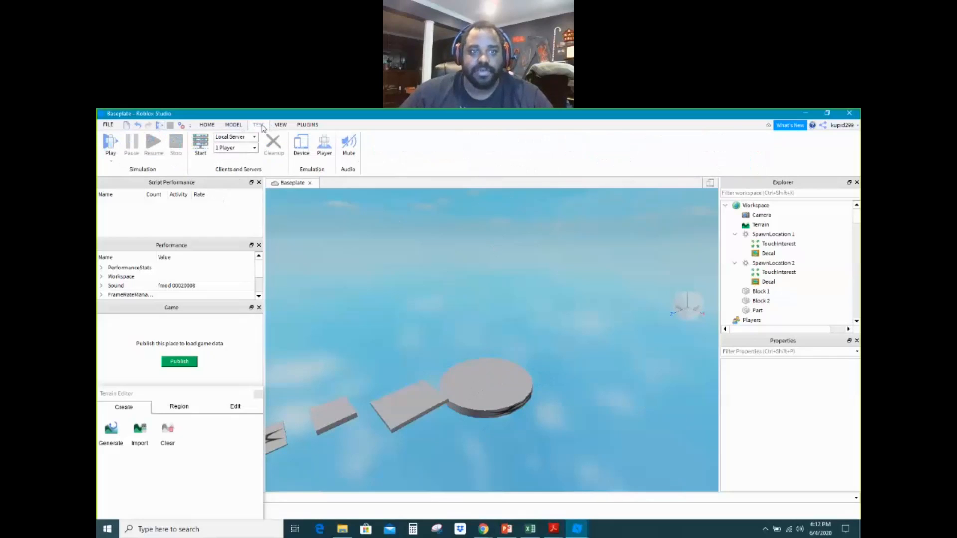
click(111, 144)
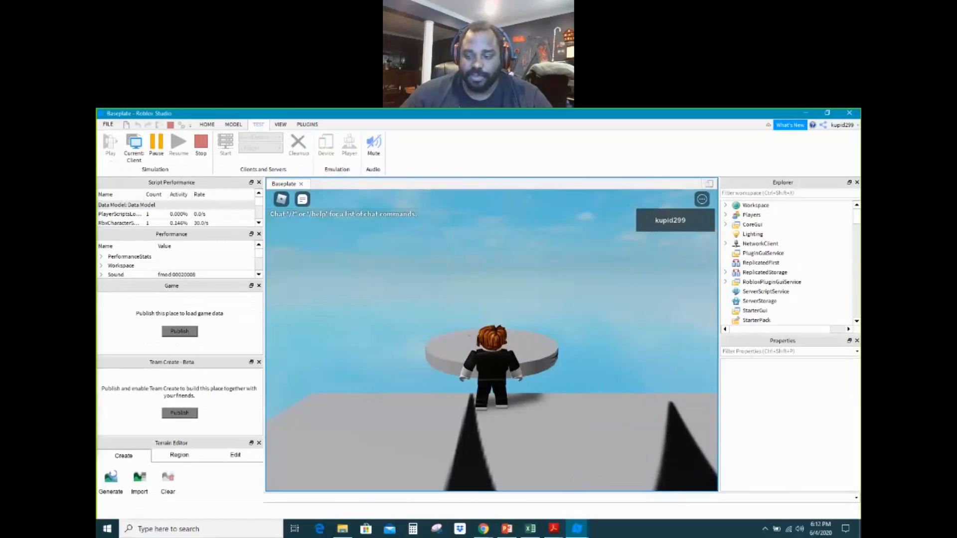
right_drag(589, 314, 589, 309)
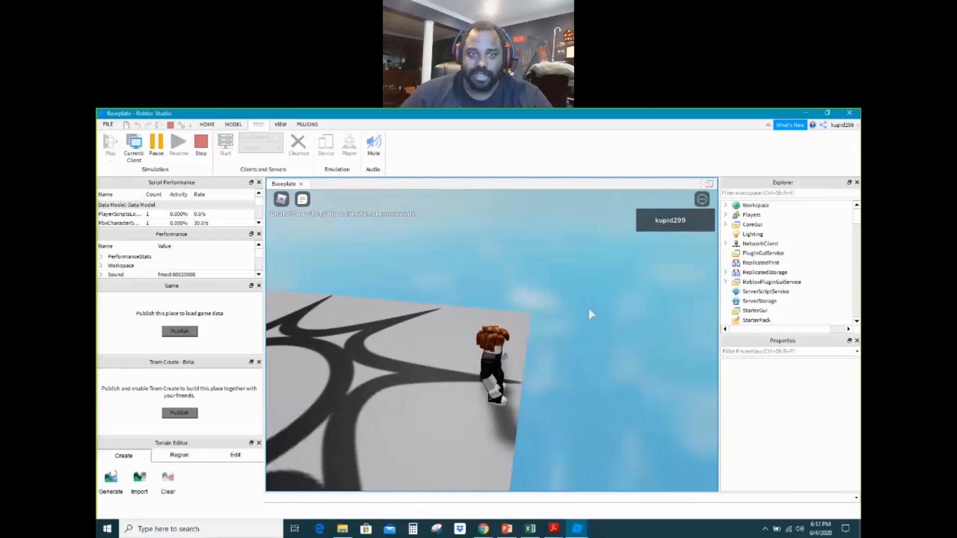
click(210, 146)
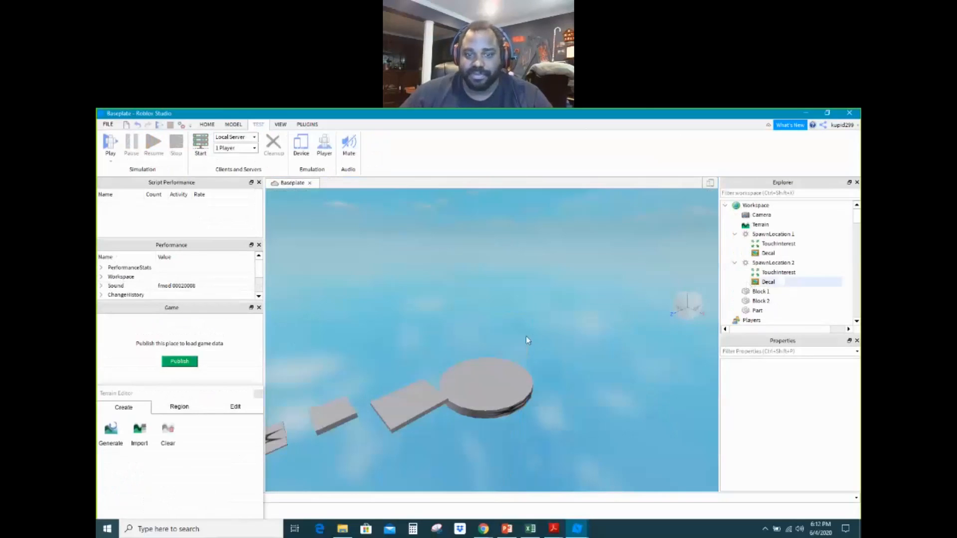
Anchor Block 2, the small platform nearest SpawnLocation 1, and deselect it
scroll(422, 361, down, 2)
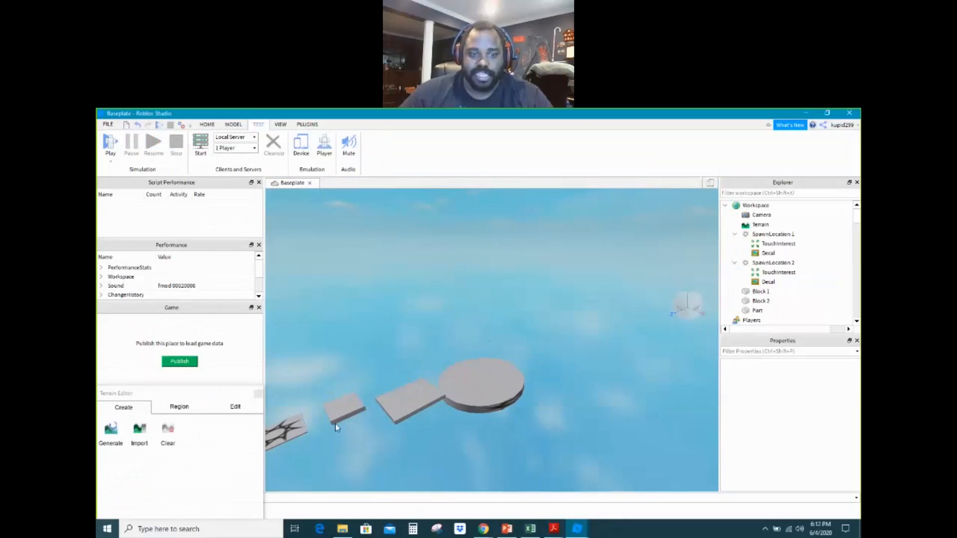
click(337, 410)
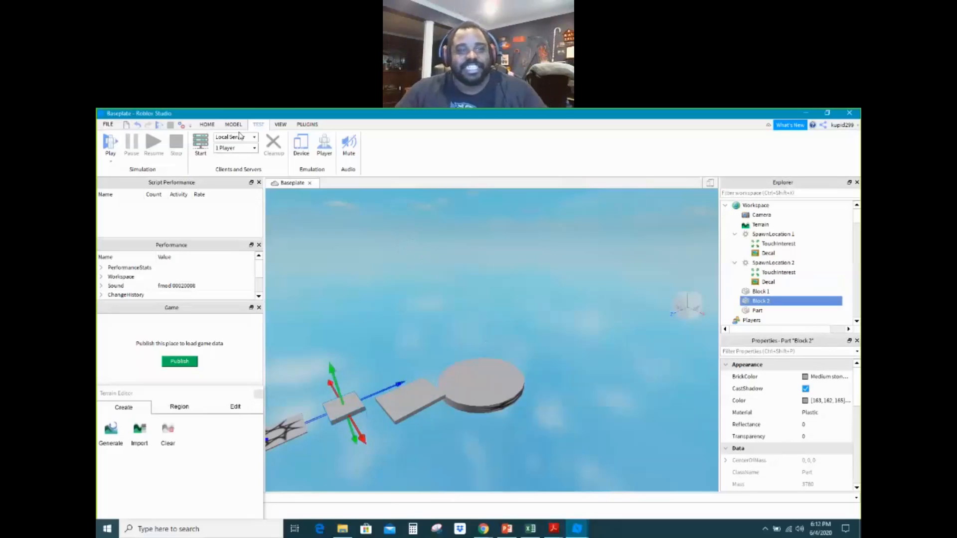
click(207, 124)
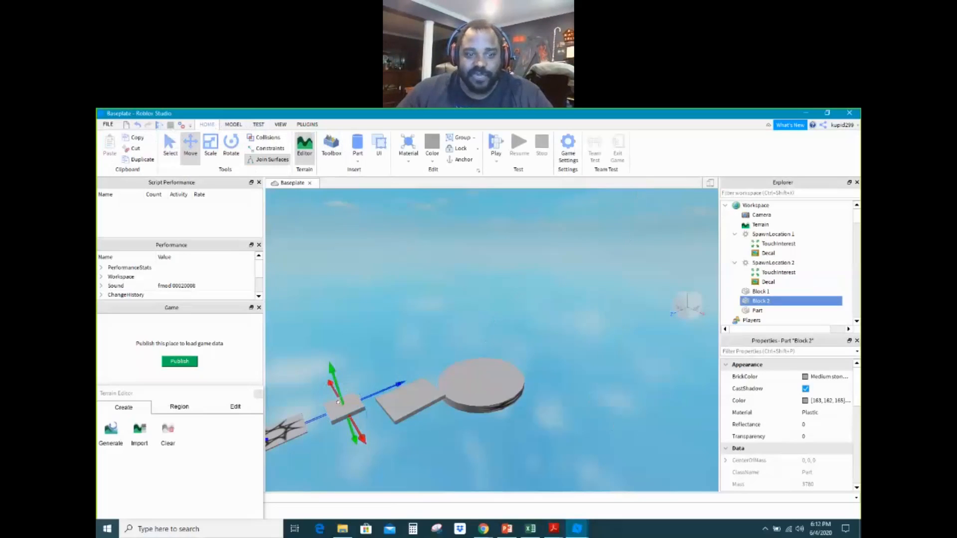
click(463, 161)
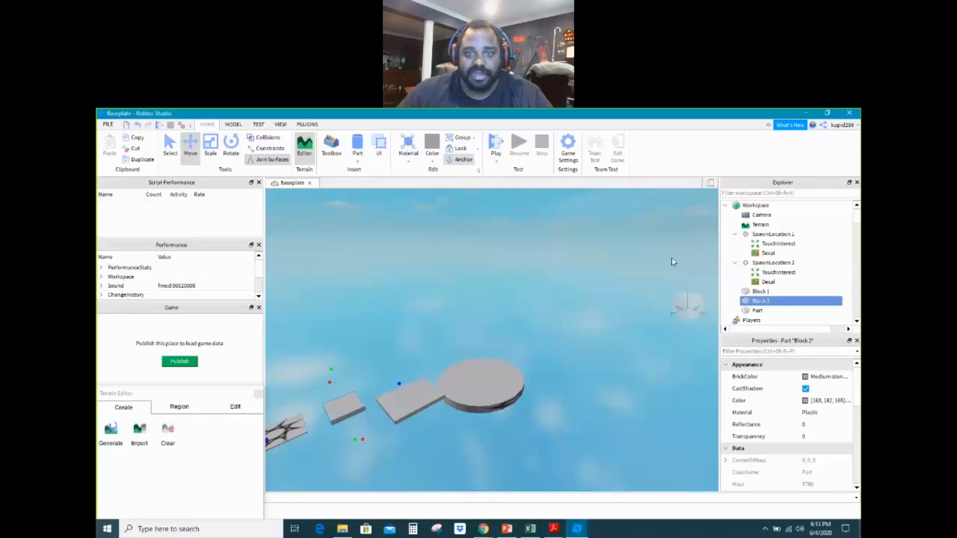
click(591, 317)
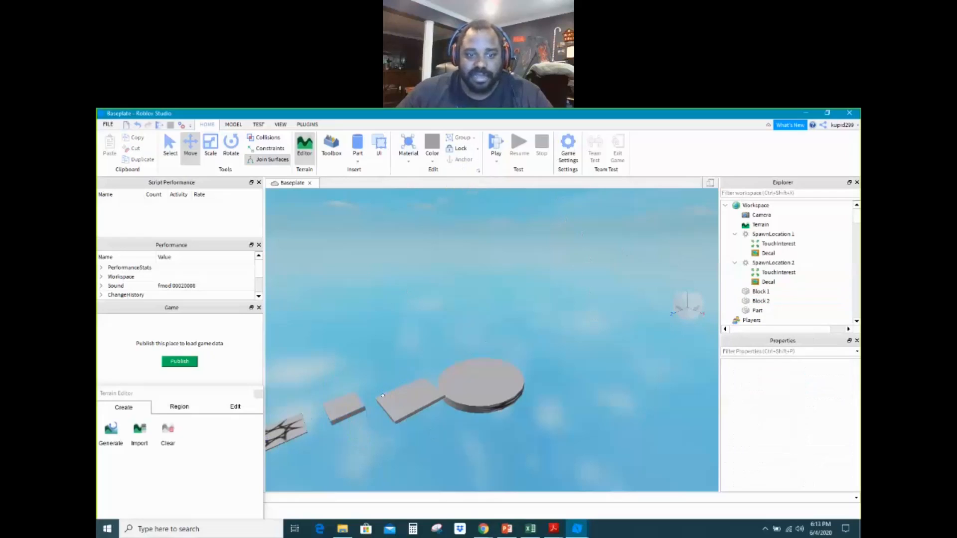
Anchor Block 1, the larger platform in front of the disc spawn location, and deselect it
click(341, 399)
click(419, 396)
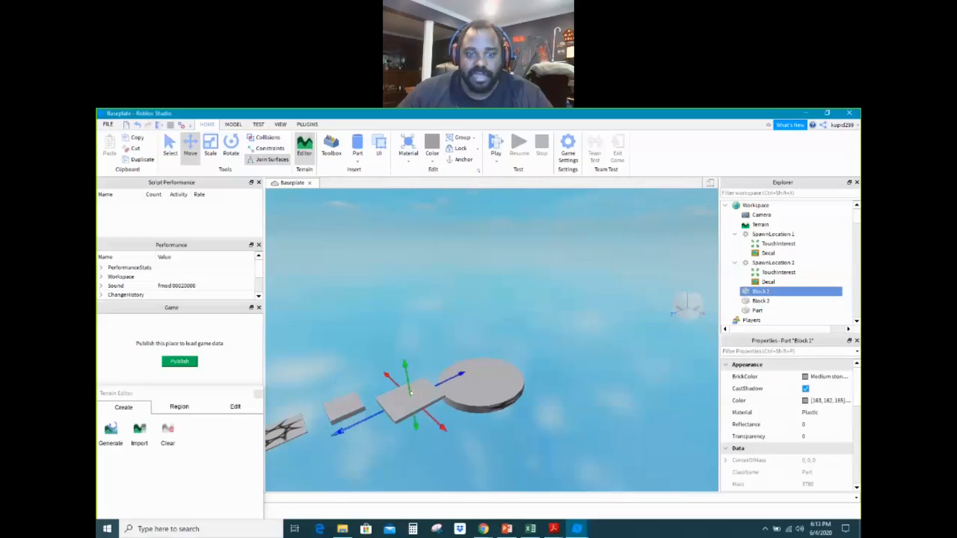
click(463, 161)
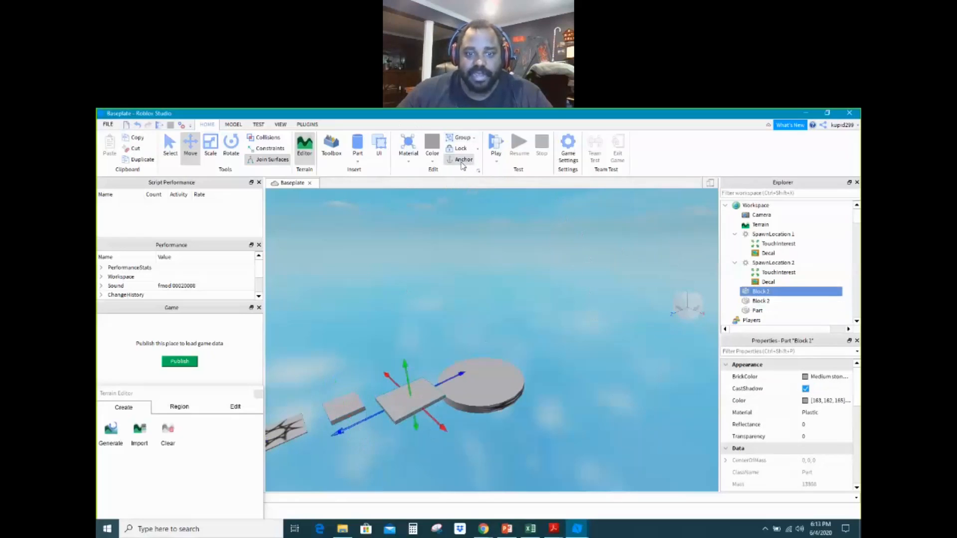
click(576, 249)
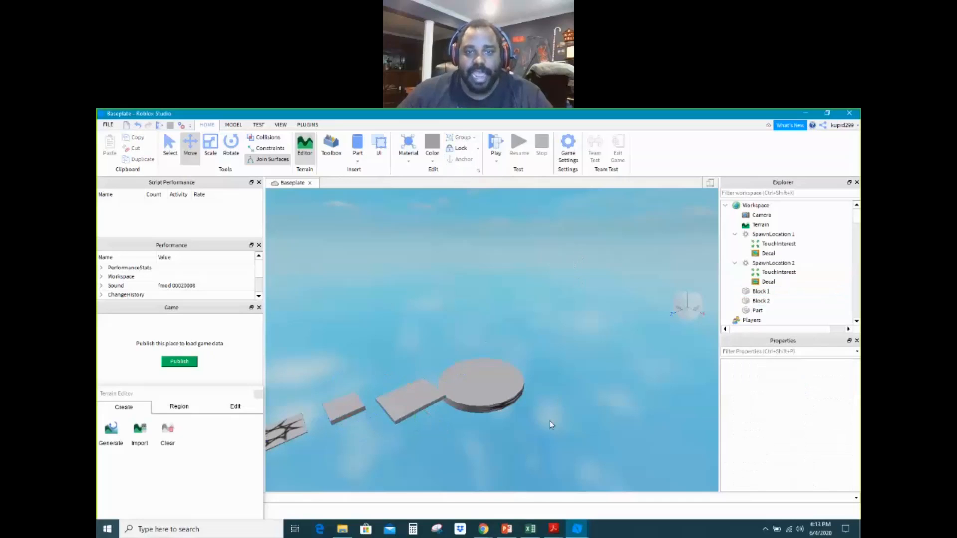
click(411, 393)
click(544, 311)
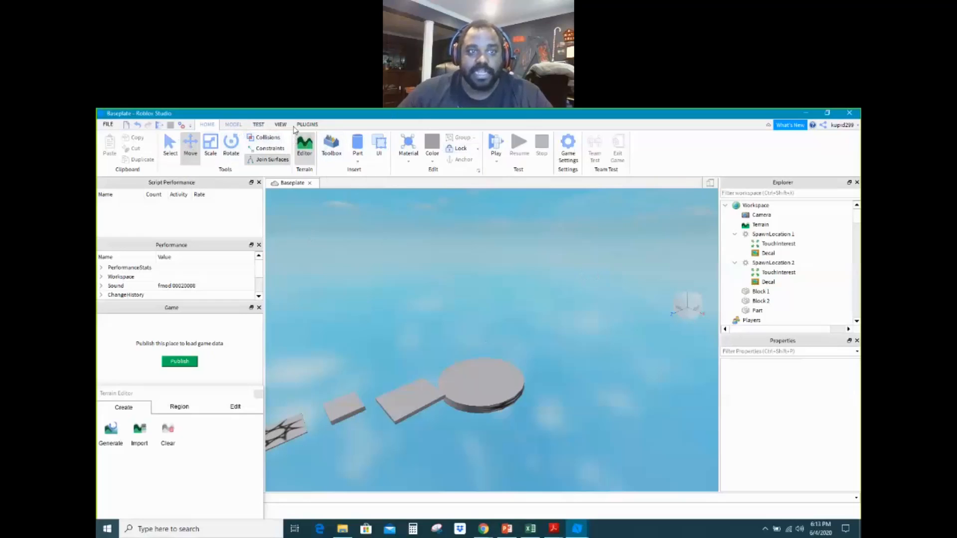
Playtest the obby by running and jumping from SpawnLocation 1 toward Block 2, and stop the test
click(234, 125)
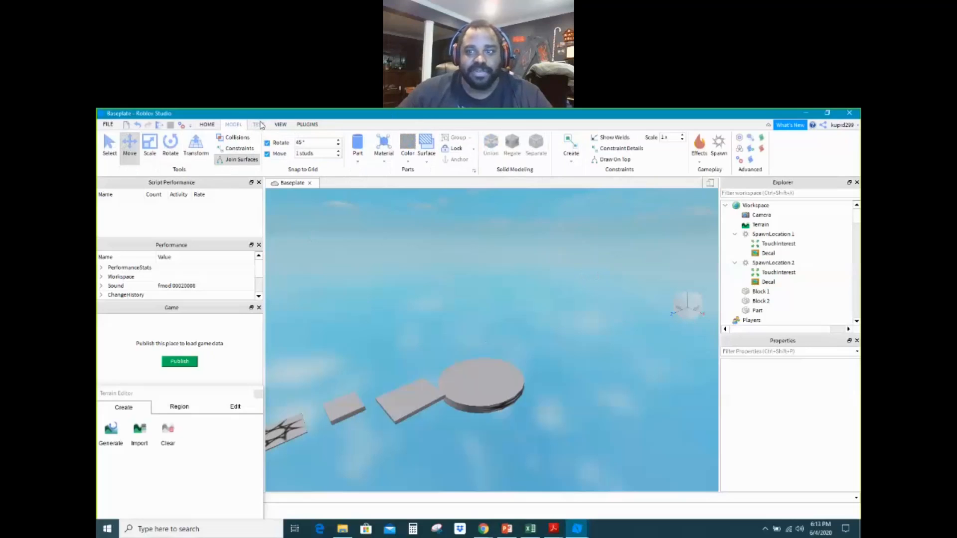
click(260, 125)
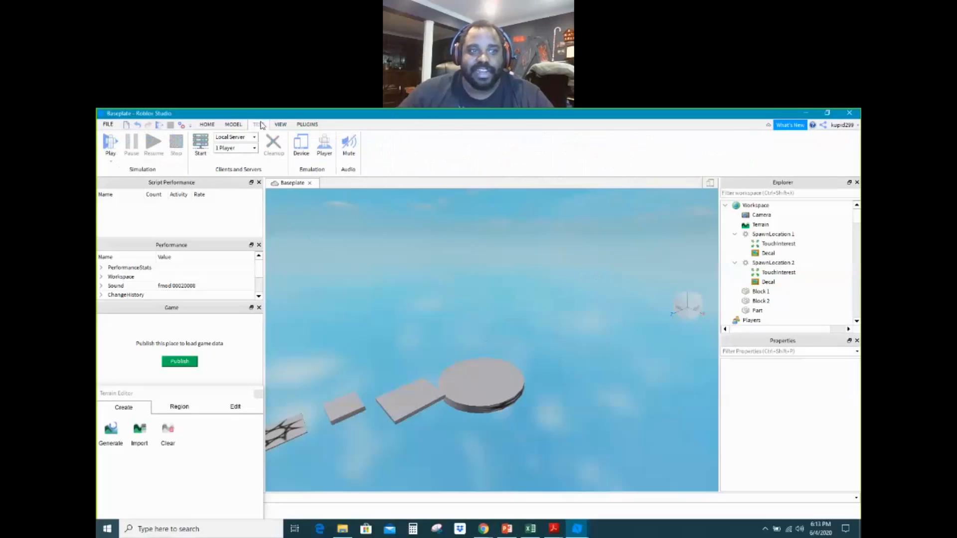
click(106, 145)
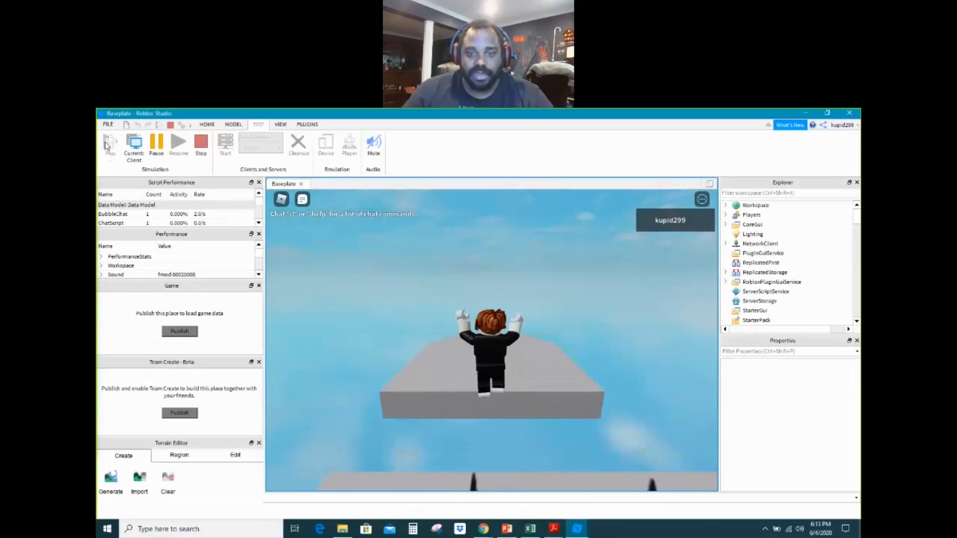
key(space)
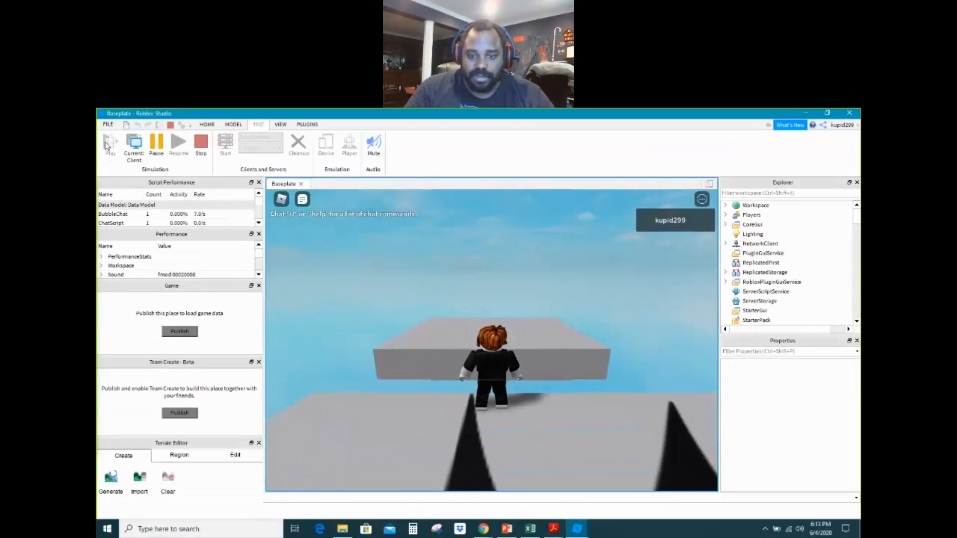
key(s)
key(w)
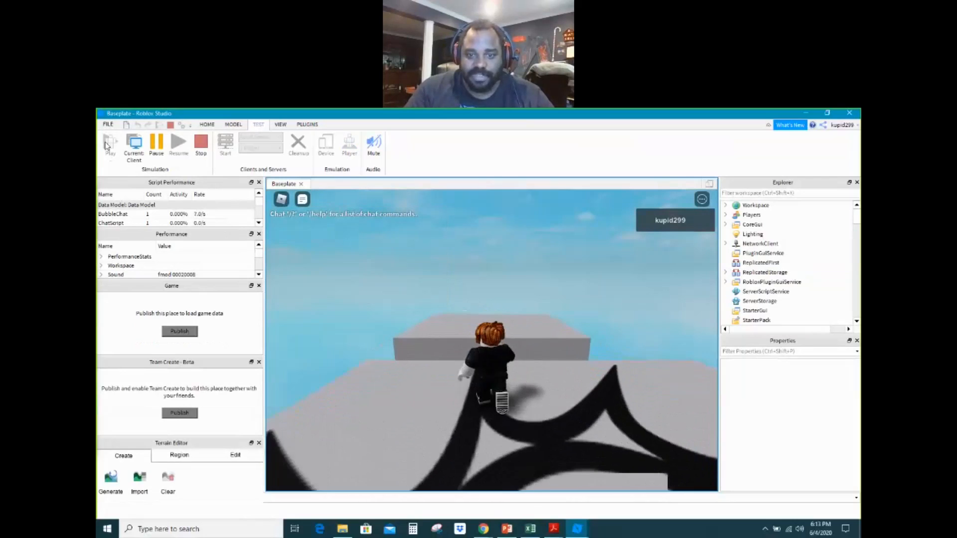
key(space)
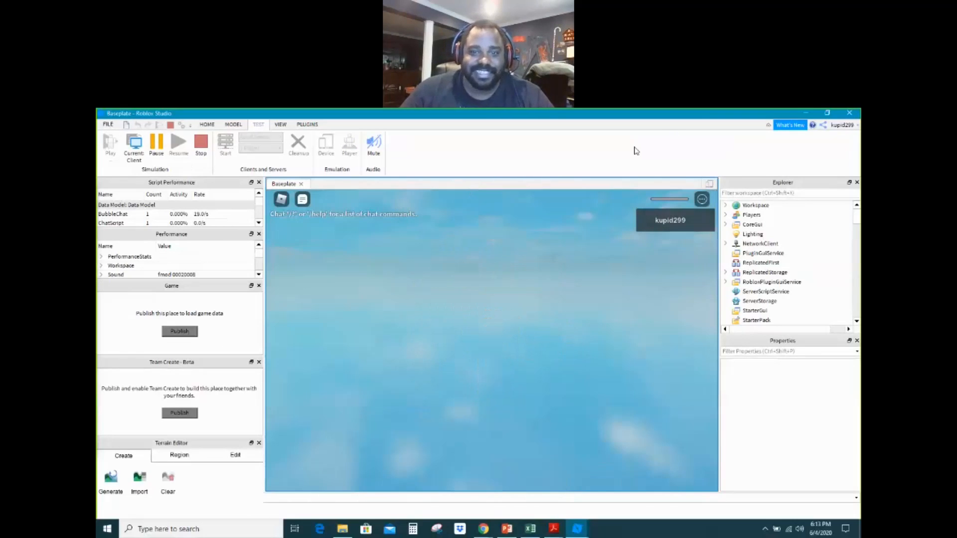
click(201, 144)
Move Block 2 close to SpawnLocation 1 and shift Block 1 along the course toward Block 2
click(333, 414)
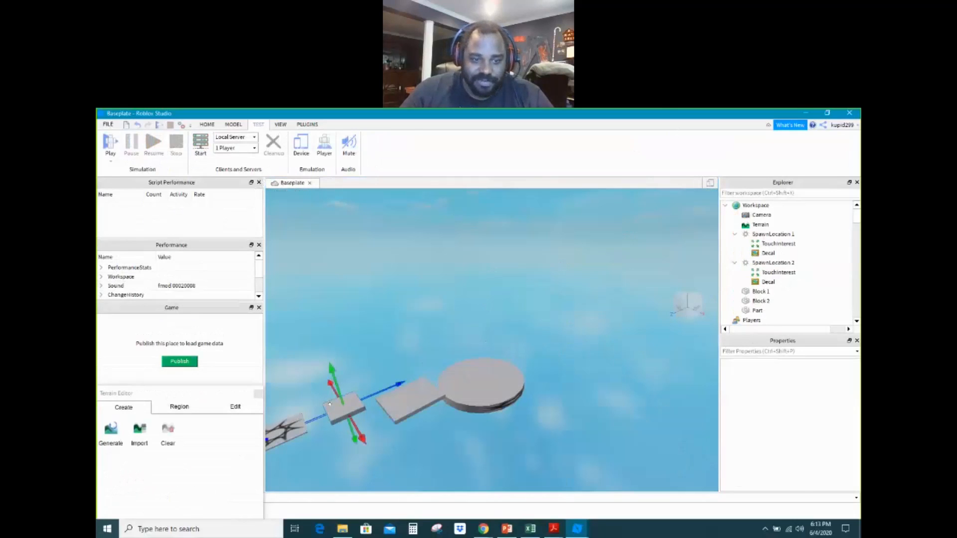
drag(310, 412, 292, 420)
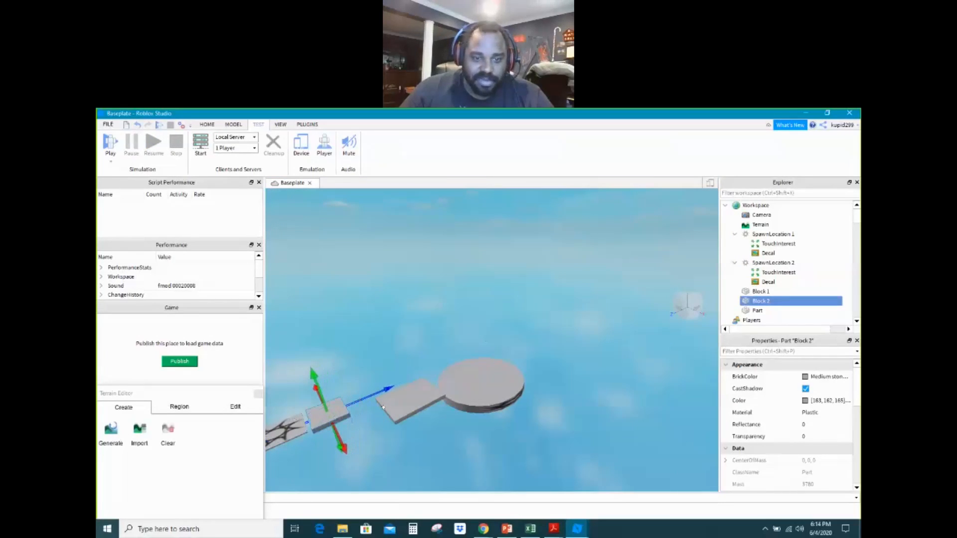
click(391, 402)
drag(407, 380, 385, 435)
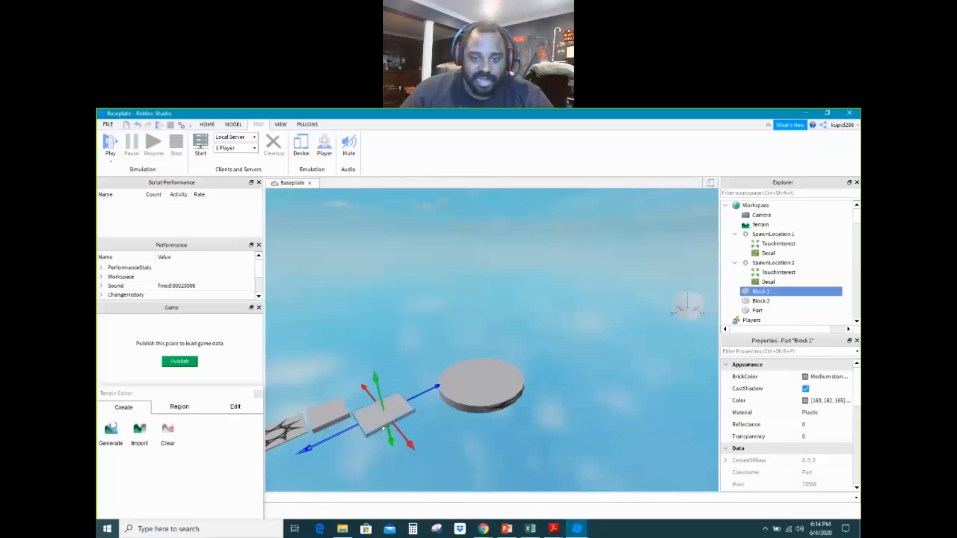
Move the disc-shaped SpawnLocation 2 back against the far end of Block 1 and deselect it
click(447, 399)
drag(422, 405, 394, 429)
click(368, 294)
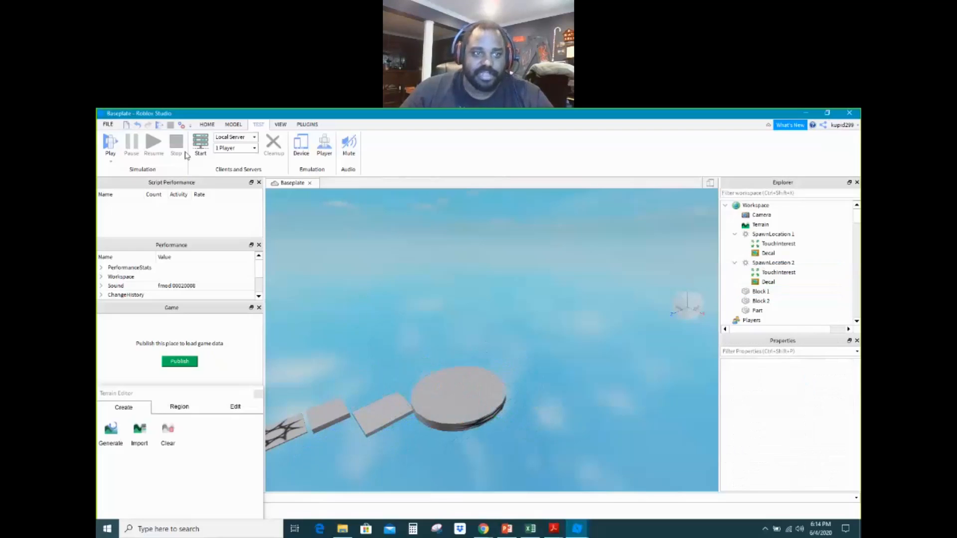
Start a playtest, attempt the first jump, and realign the character on SpawnLocation 1 to face Block 2
click(112, 144)
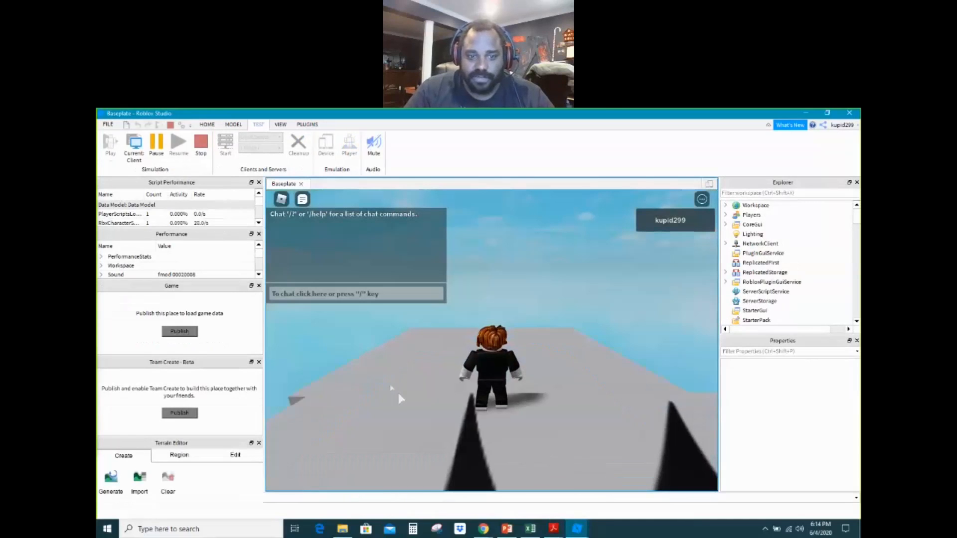
key(s)
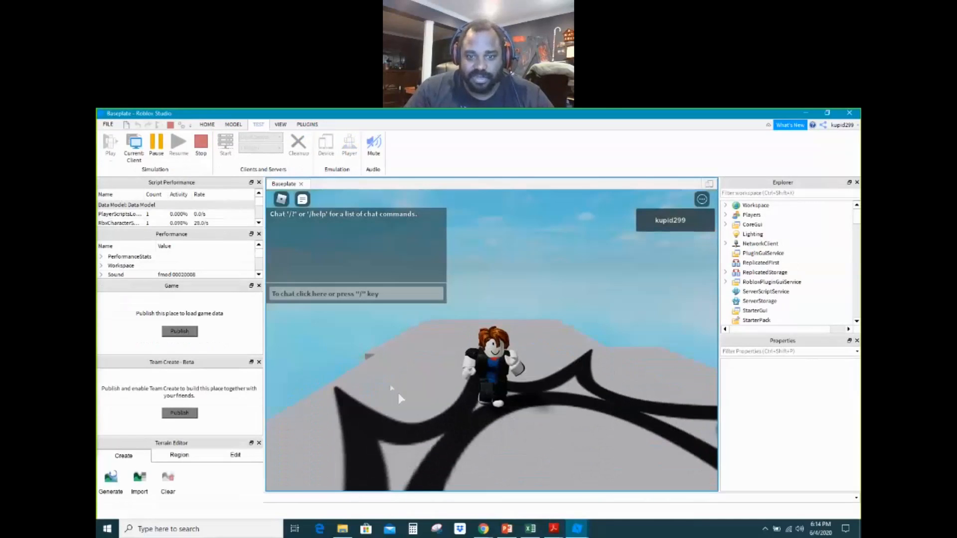
key(w)
key(space)
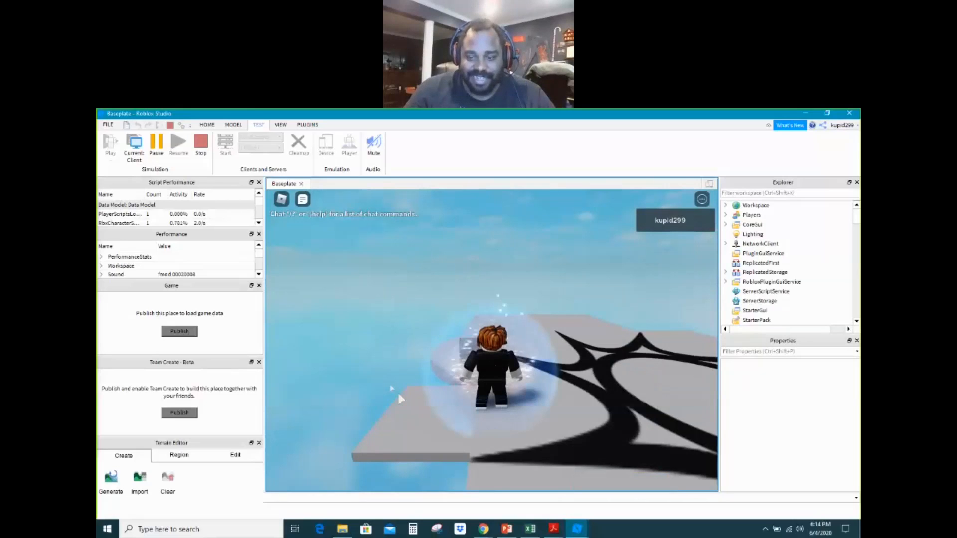
key(Right)
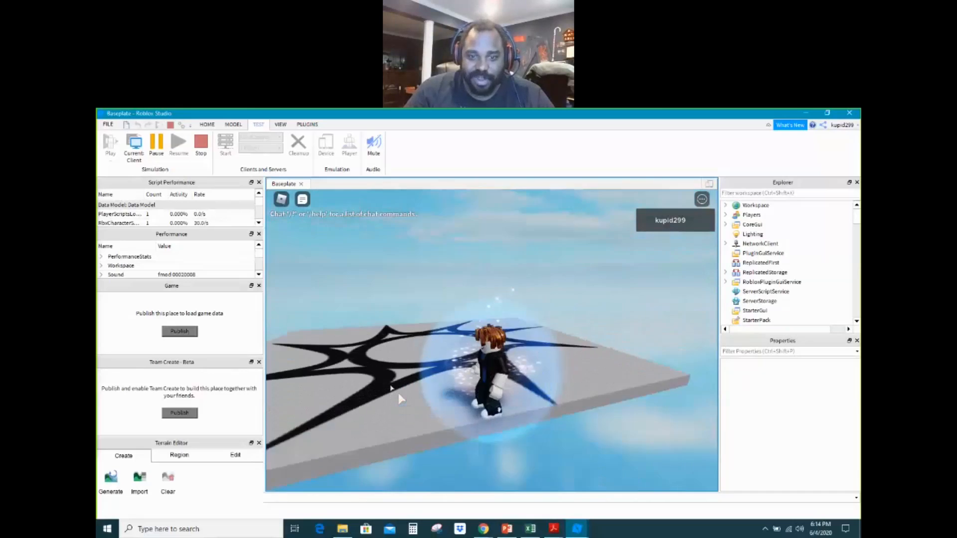
key(Right)
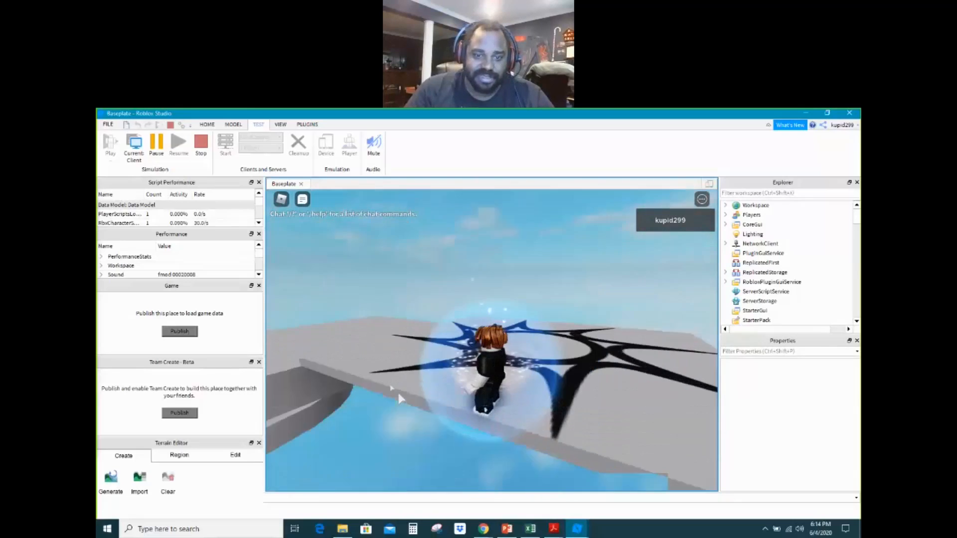
key(Left)
key(Right)
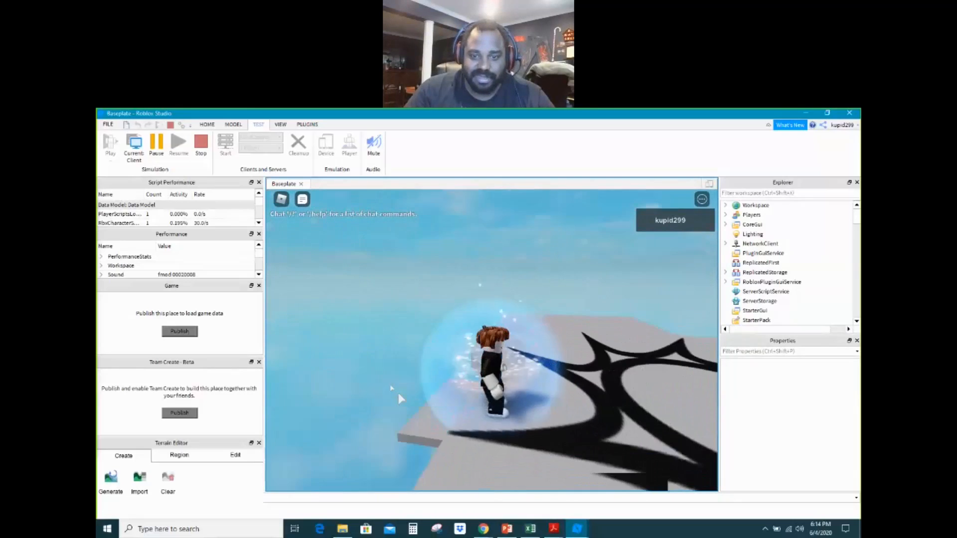
key(Up)
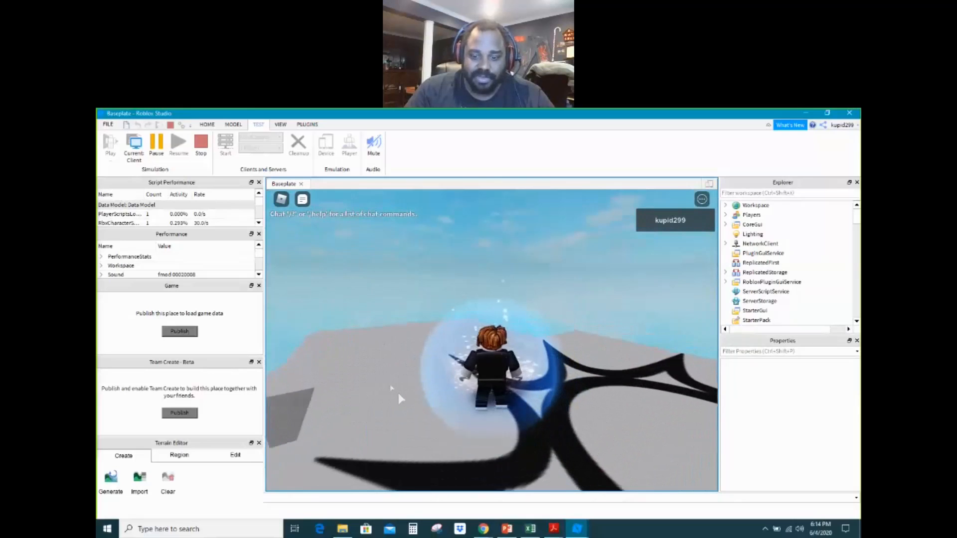
key(Left)
key(Up)
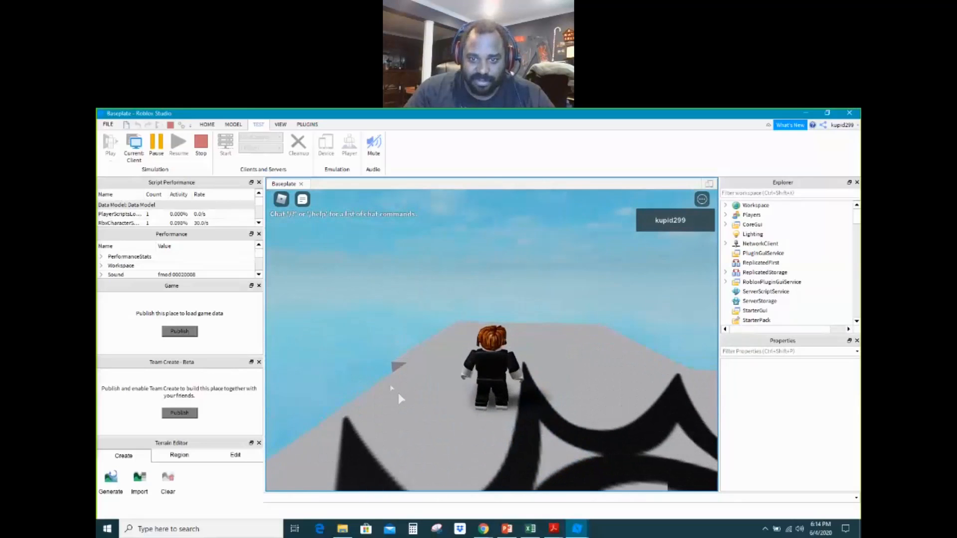
key(Down)
key(Up)
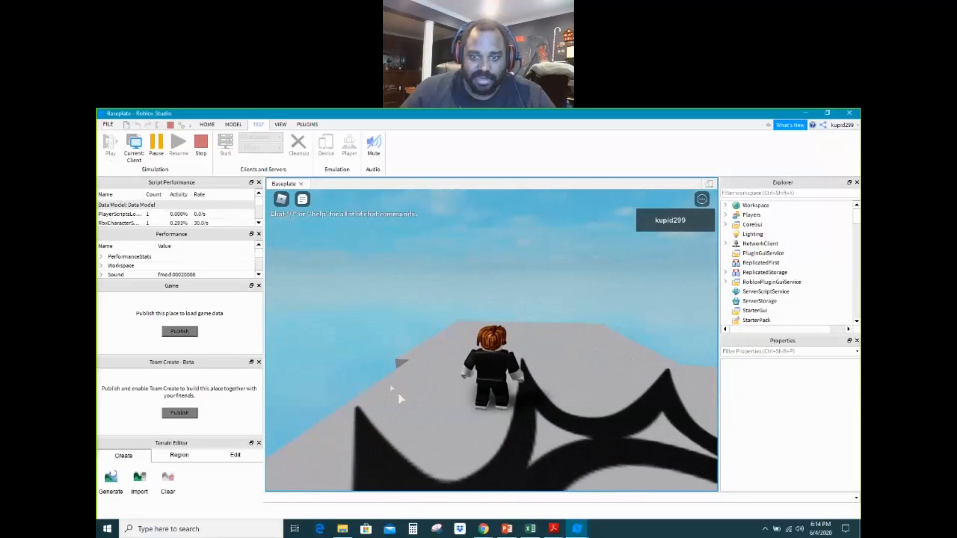
Run the character across Block 2 and Block 1 toward the disc-shaped SpawnLocation 2, and stop the test
mouse_move(574, 310)
right_down()
mouse_move(601, 295)
mouse_move(585, 294)
right_up()
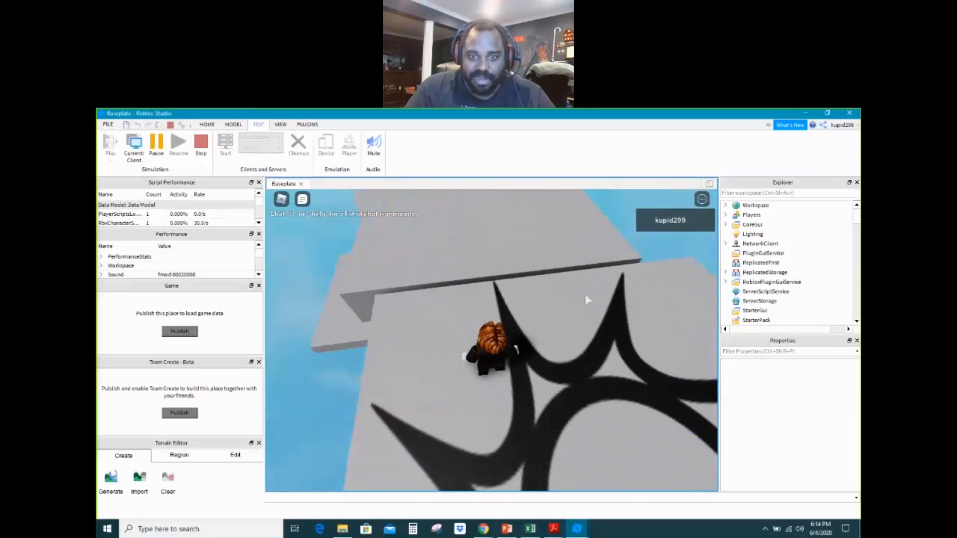
key(Up)
key(Up)
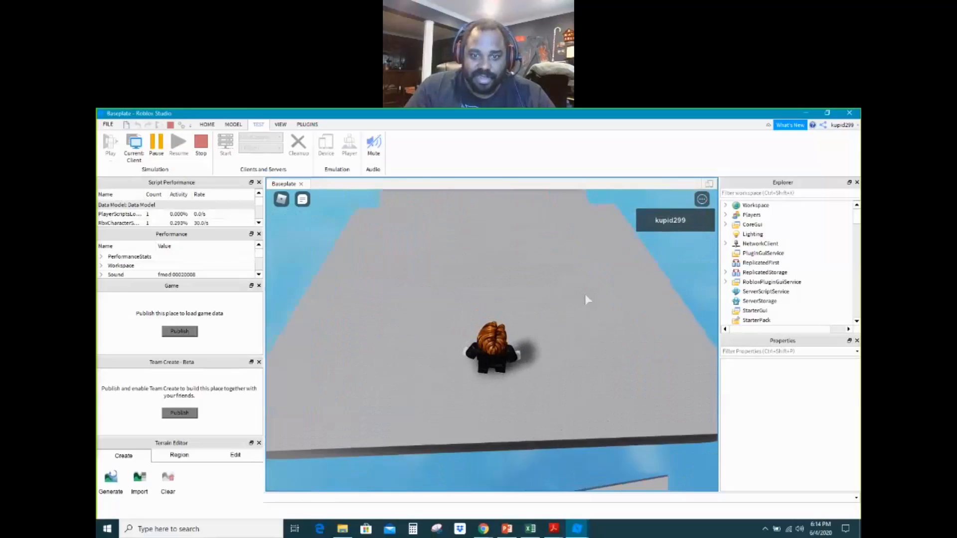
key(Up)
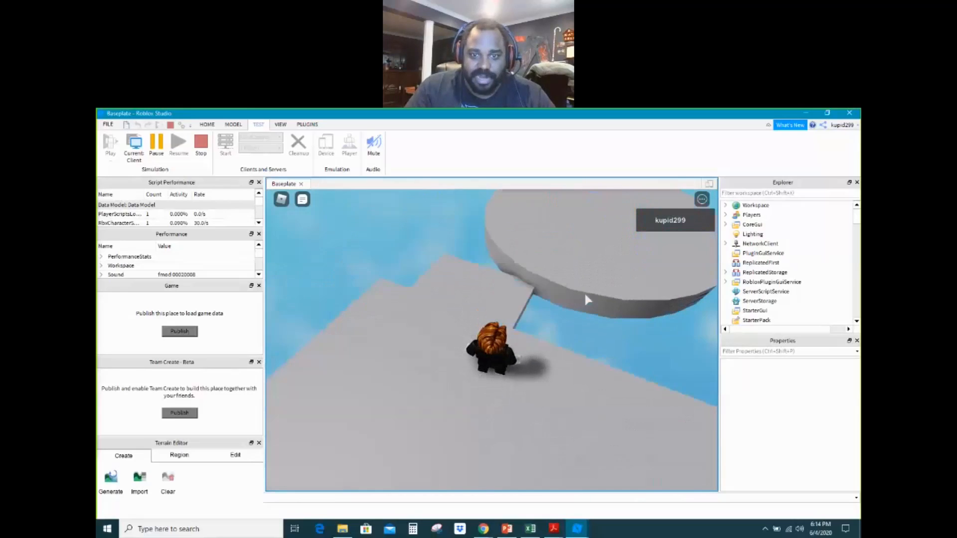
key(Up)
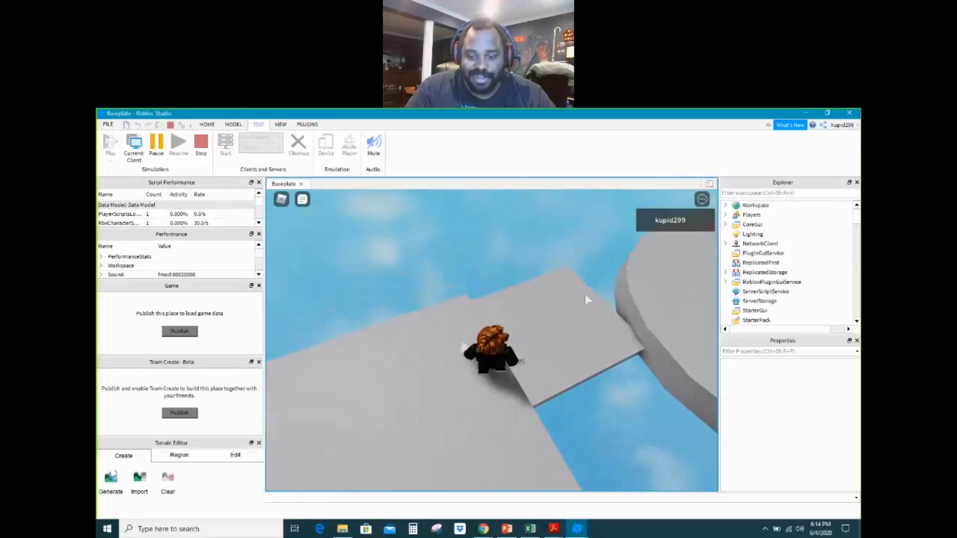
key(Up)
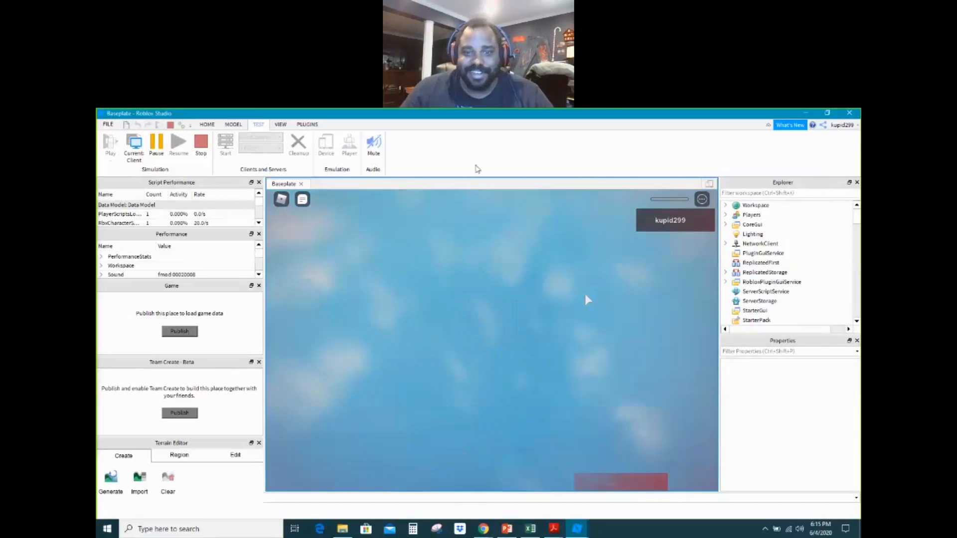
click(201, 145)
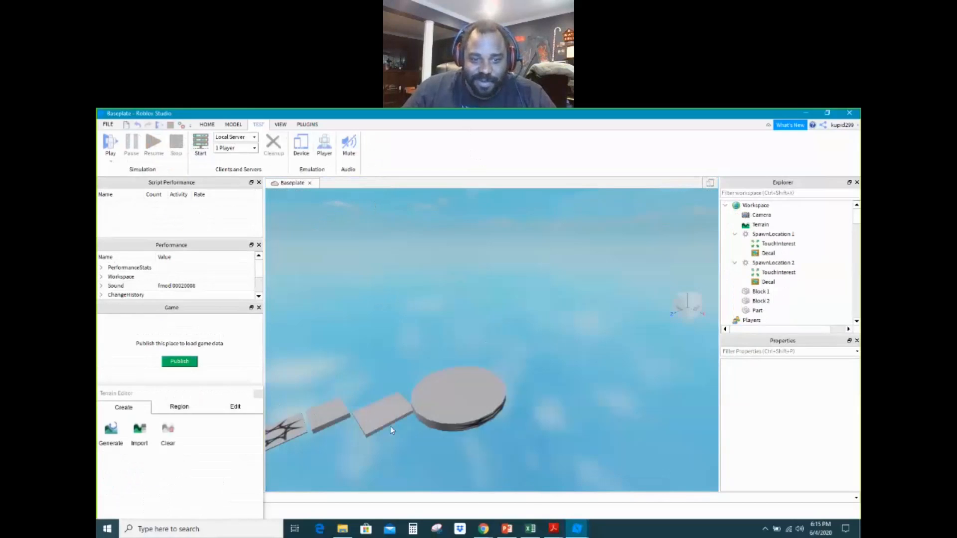
Shift Block 1 toward Block 2, and move SpawnLocation 2 slightly down and in so its edge overlaps Block 1's far end
click(375, 412)
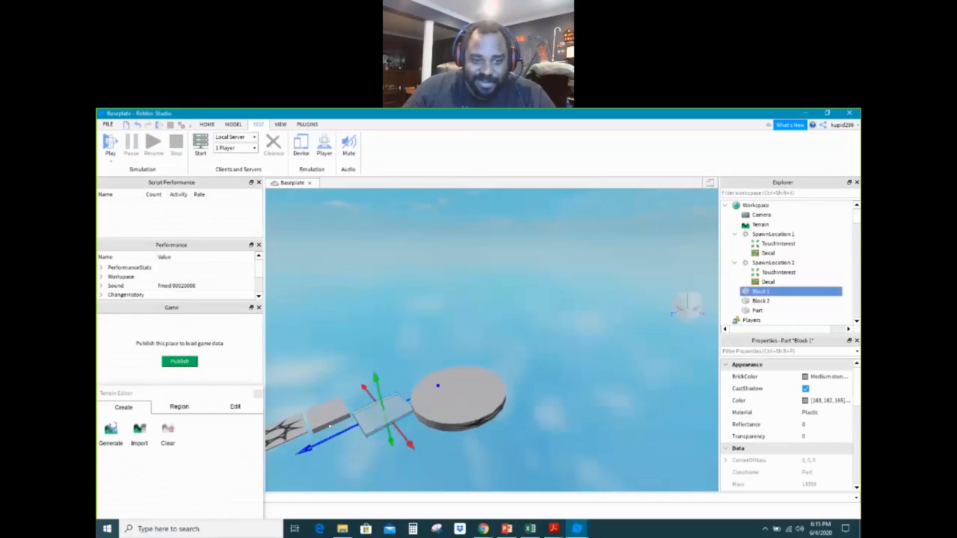
drag(329, 427, 312, 428)
click(433, 399)
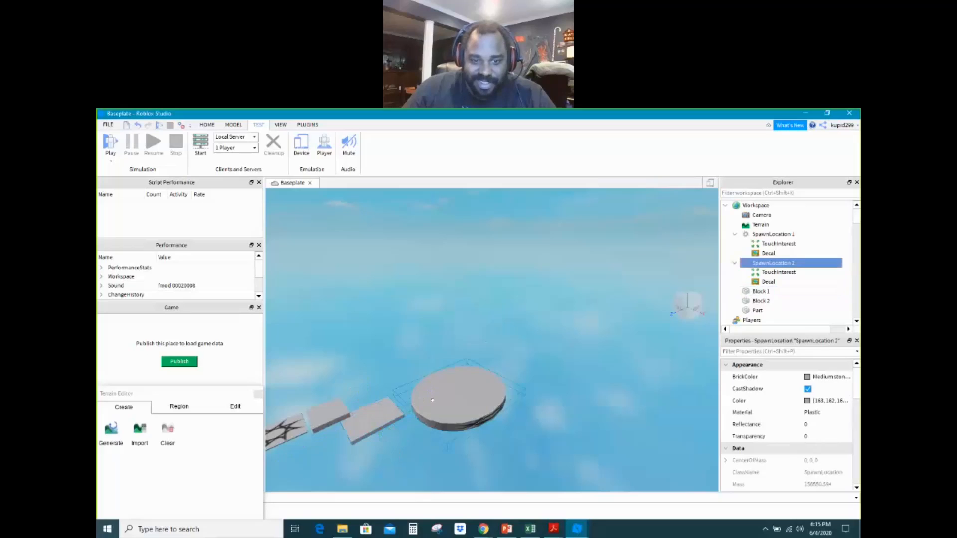
scroll(427, 404, up, 5)
drag(391, 368, 502, 355)
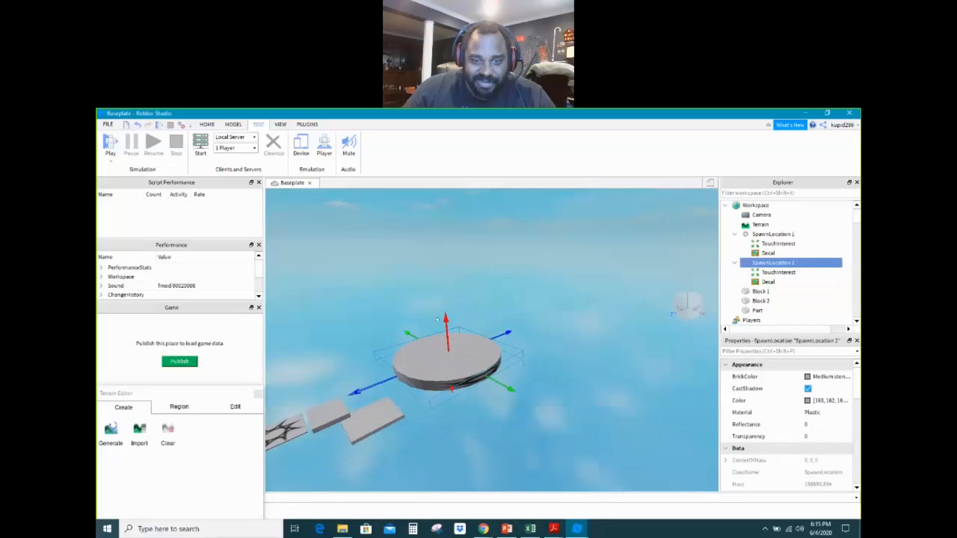
drag(437, 319, 445, 378)
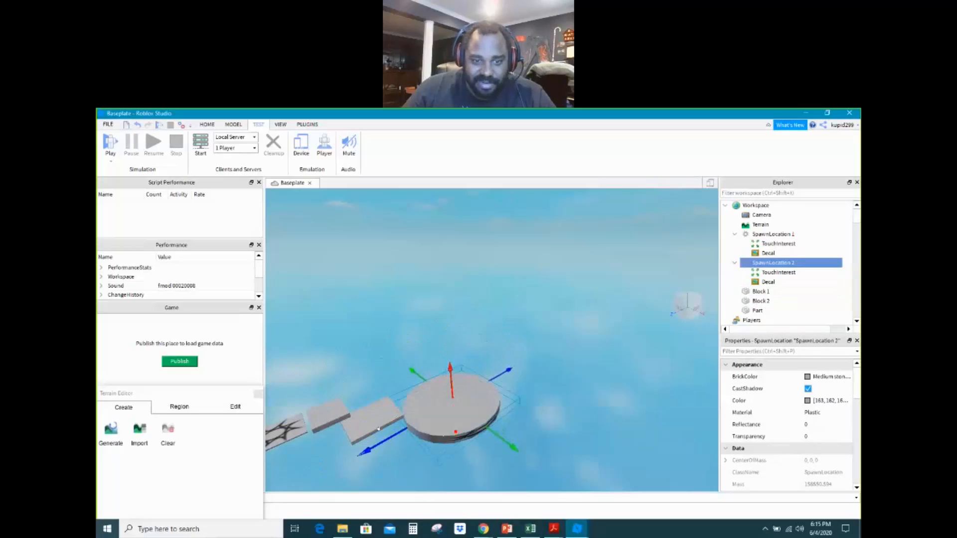
drag(378, 435, 342, 385)
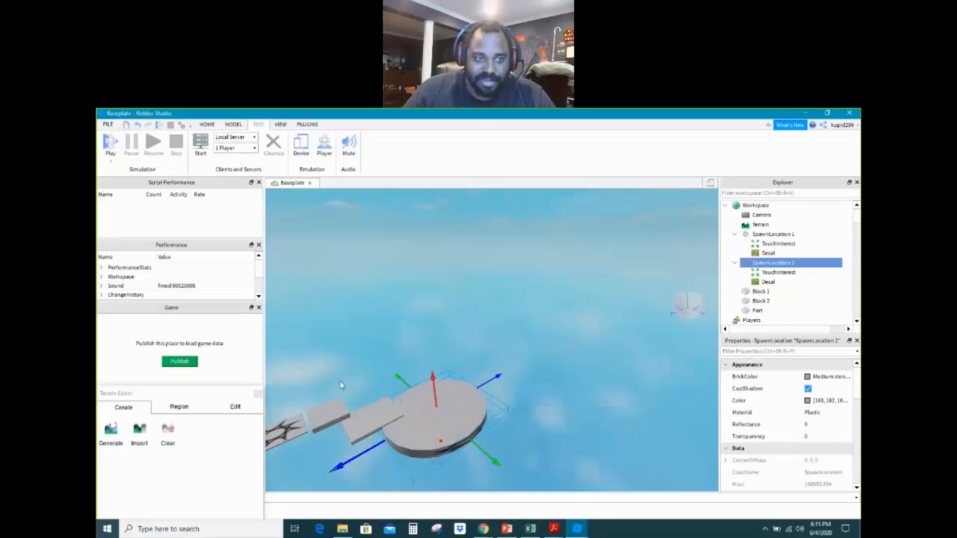
Start a new playtest and run and jump the character from SpawnLocation 1 onto the block platforms
click(110, 147)
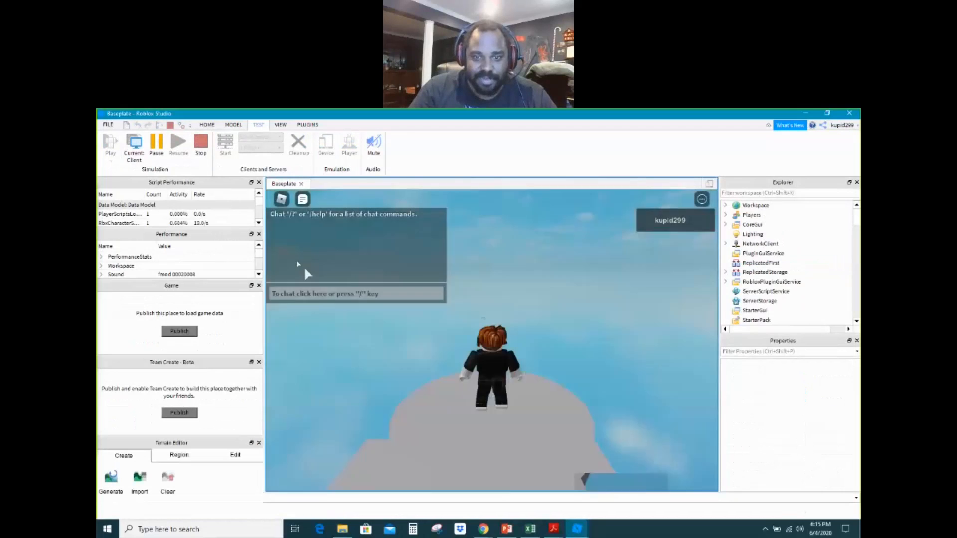
key(w)
key(space)
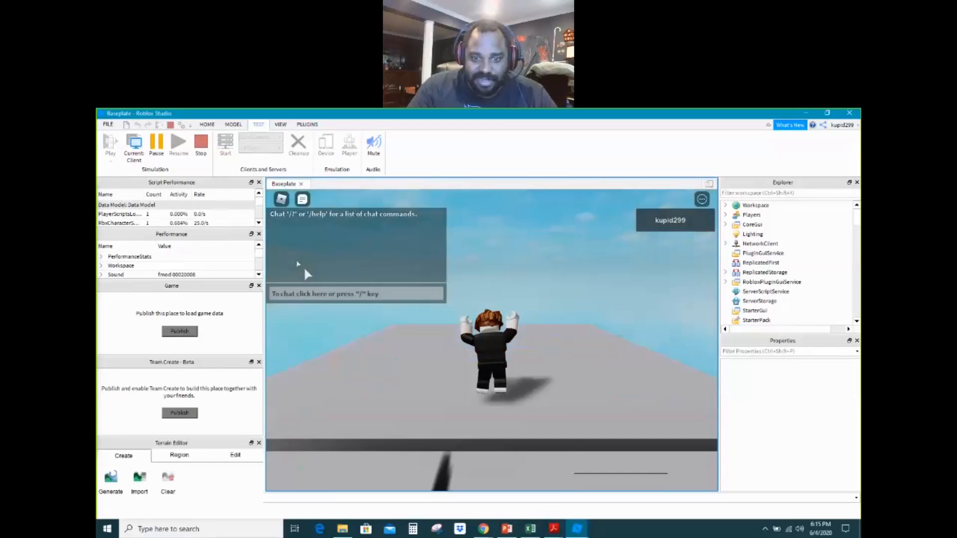
key(w)
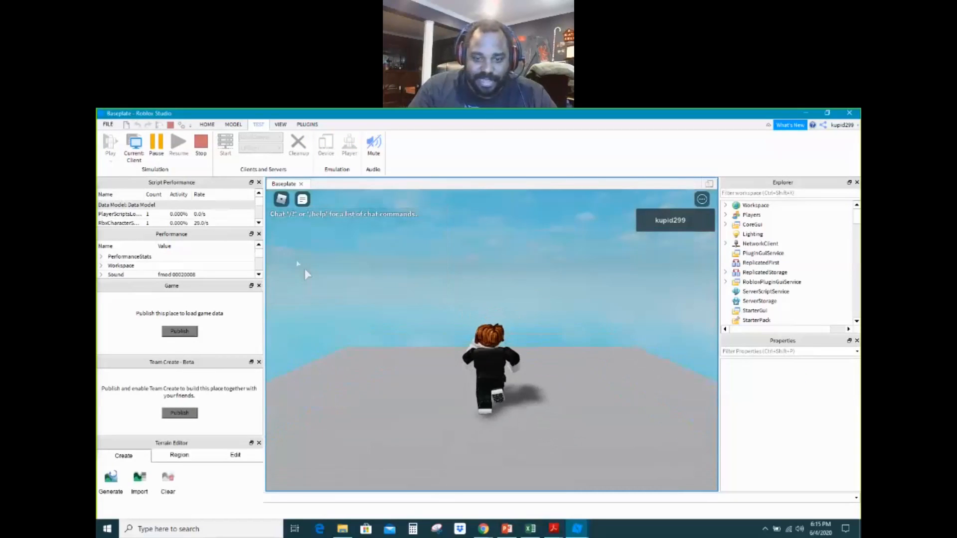
key(a)
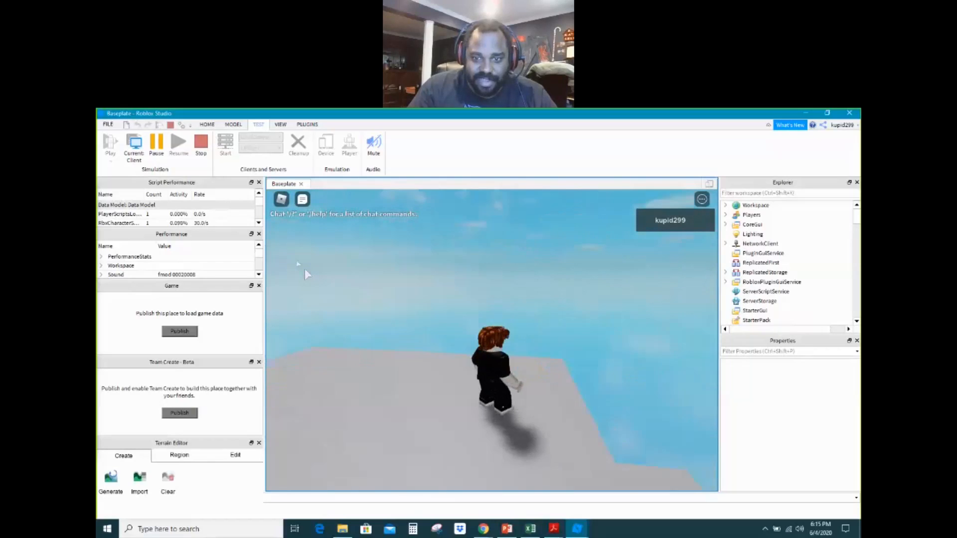
key(w)
key(a)
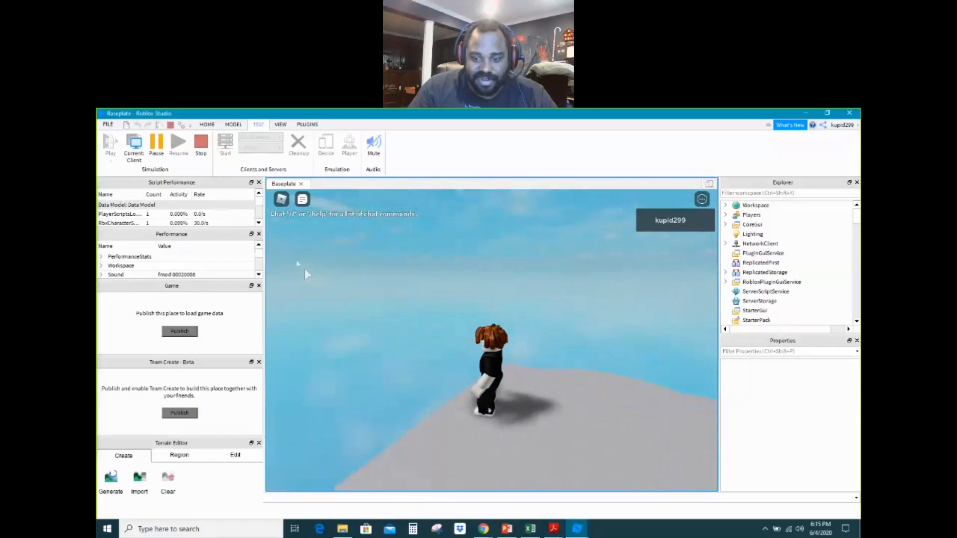
key(space)
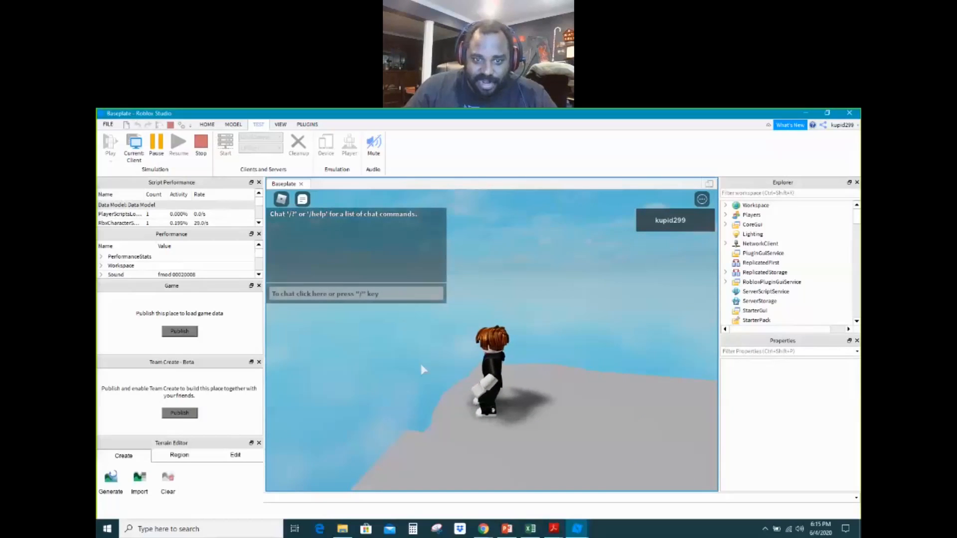
Run the character from the blocks onto the disc-shaped SpawnLocation 2, check where it respawns, and stop the test
right_drag(421, 365, 416, 349)
key(w)
key(Right)
key(w)
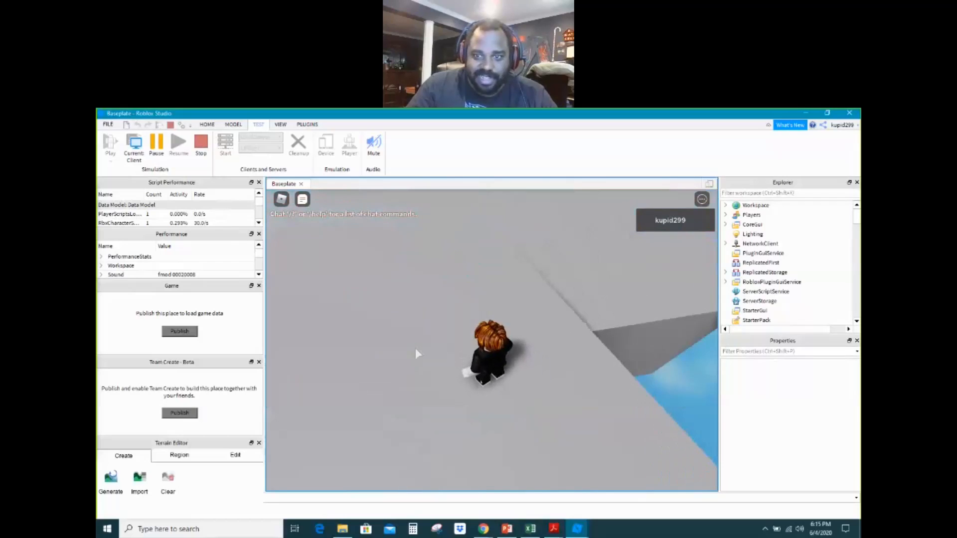
key(w)
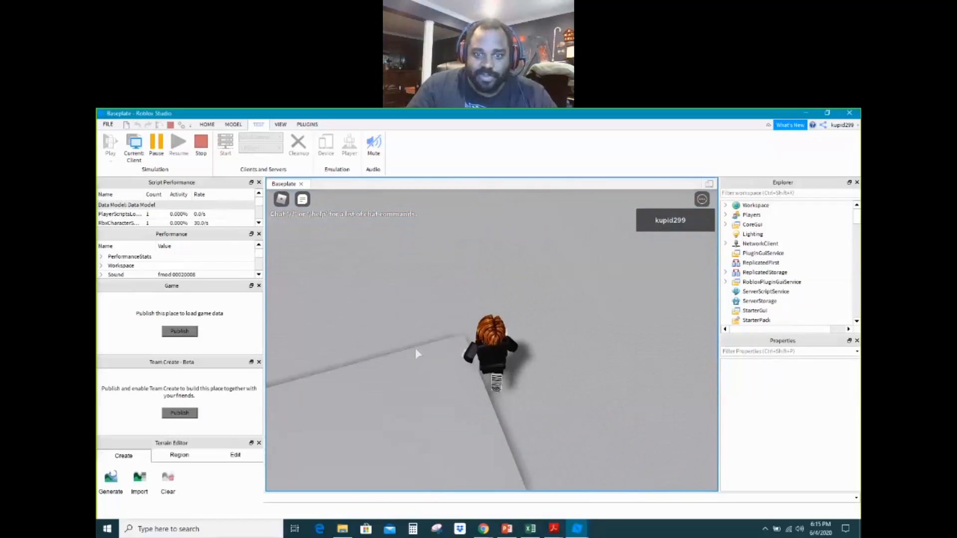
key(w)
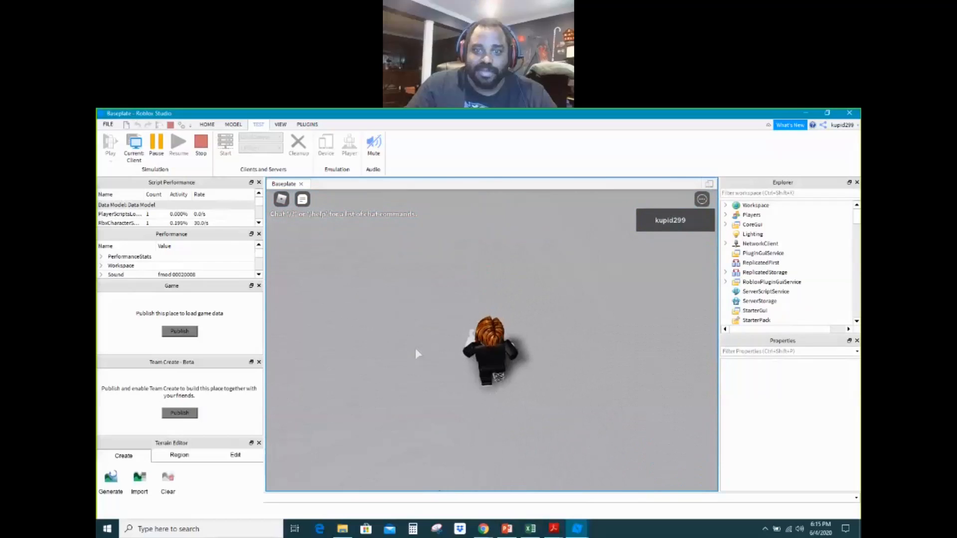
key(w)
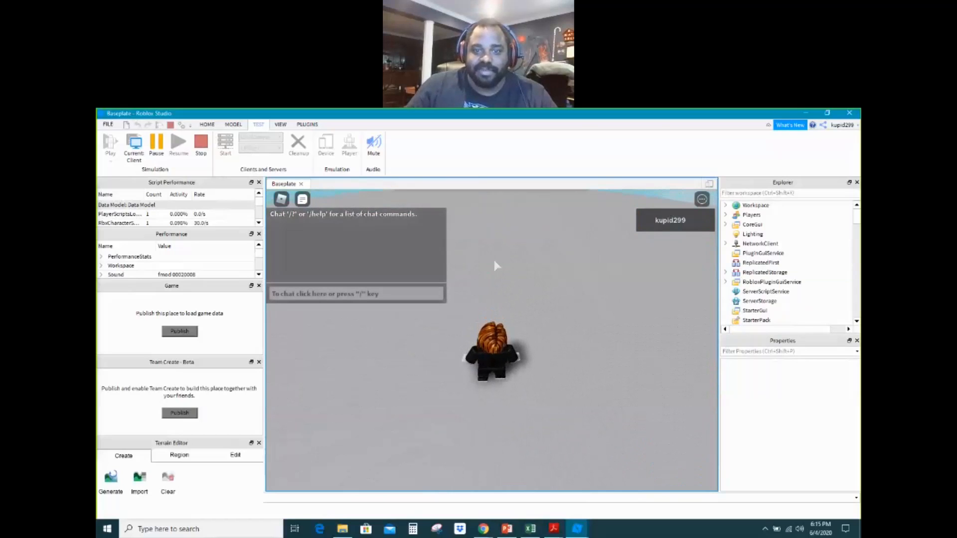
right_drag(526, 255, 526, 254)
key(w)
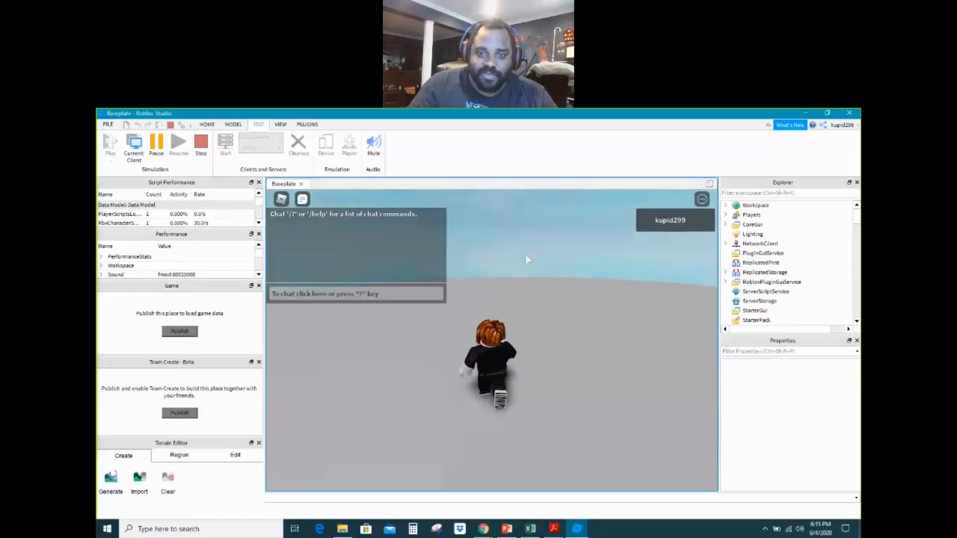
key(w)
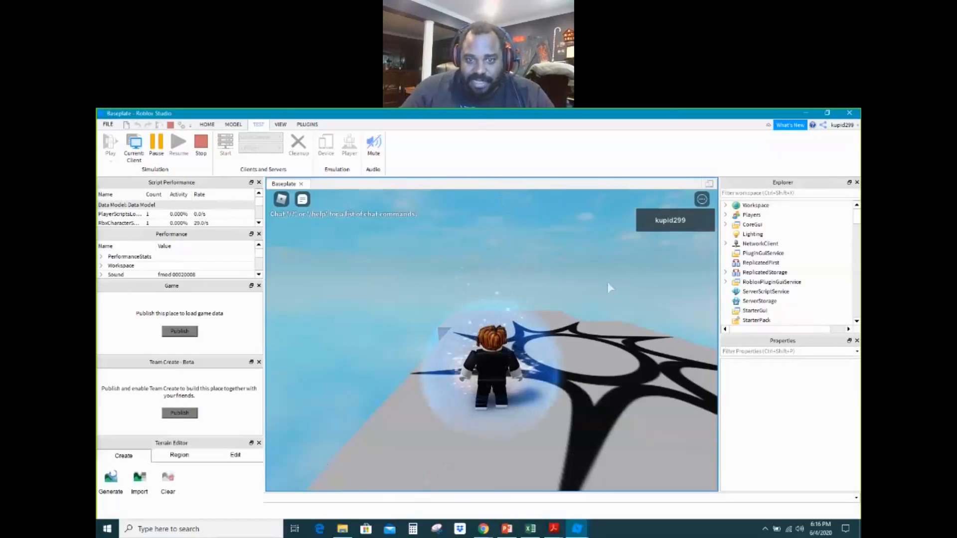
click(202, 145)
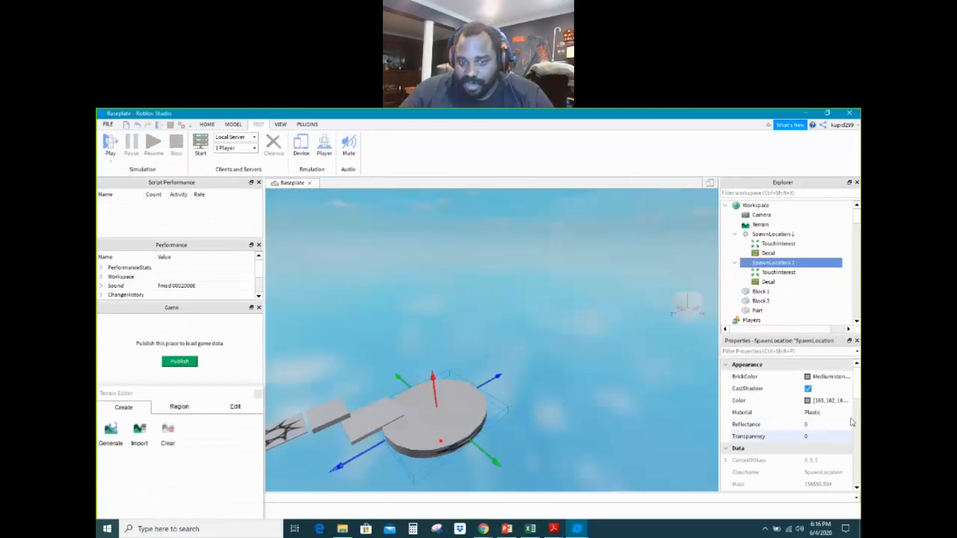
Set the team color of SpawnLocation 2 to Institutional white
scroll(800, 397, down, 1)
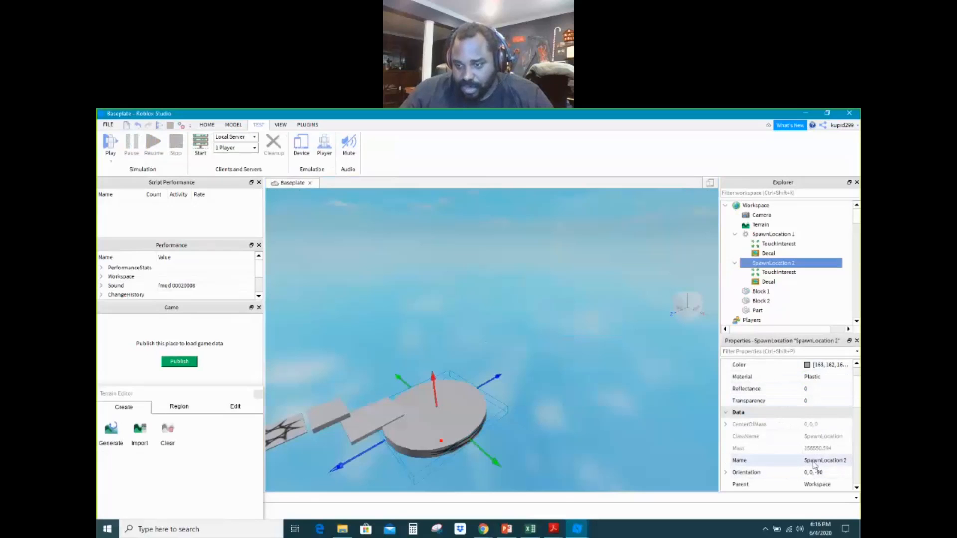
scroll(793, 436, down, 5)
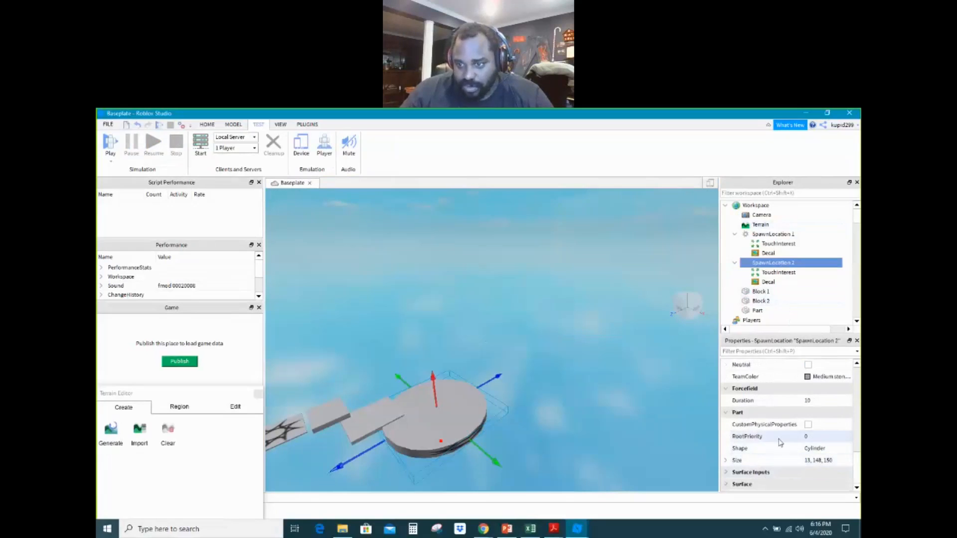
scroll(777, 442, up, 3)
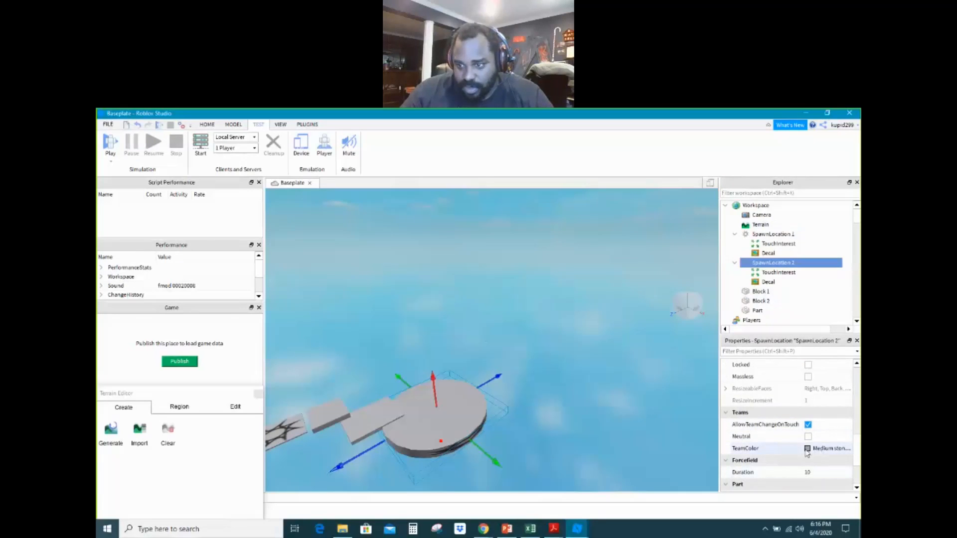
click(829, 450)
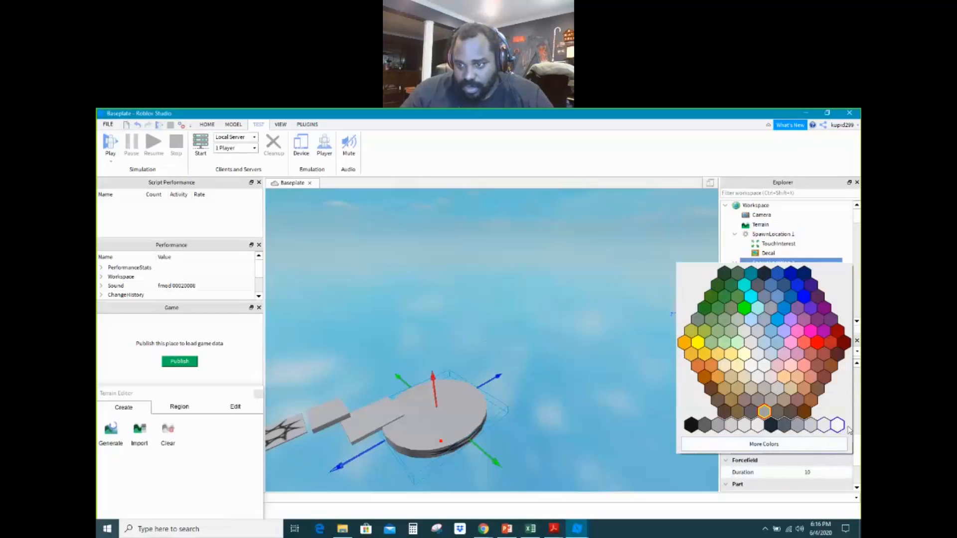
click(768, 464)
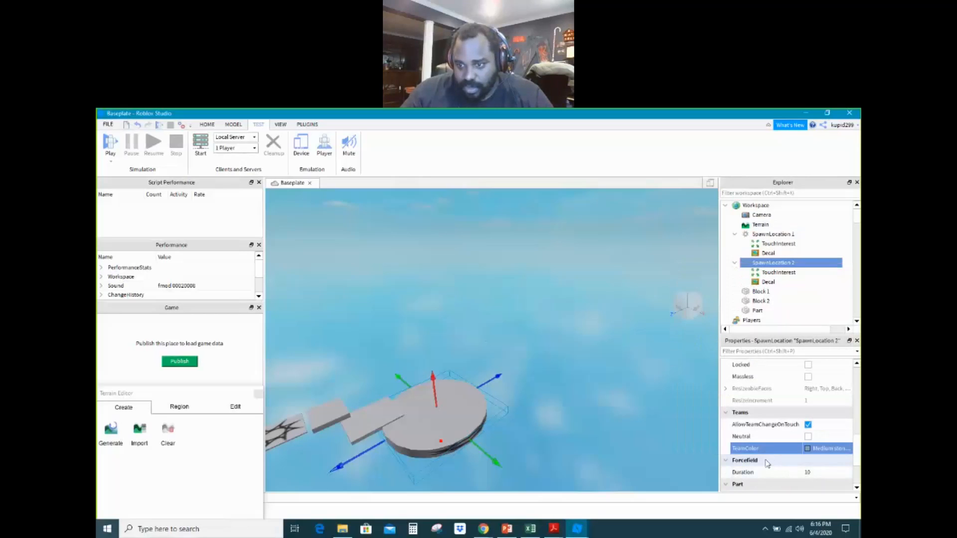
click(810, 450)
click(838, 425)
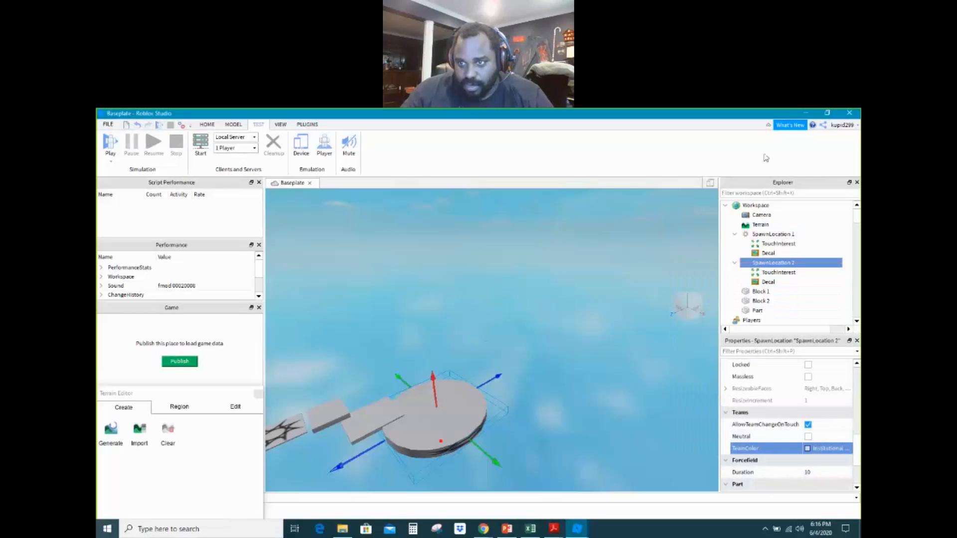
Give SpawnLocation 1 the same Institutional white team color
click(773, 233)
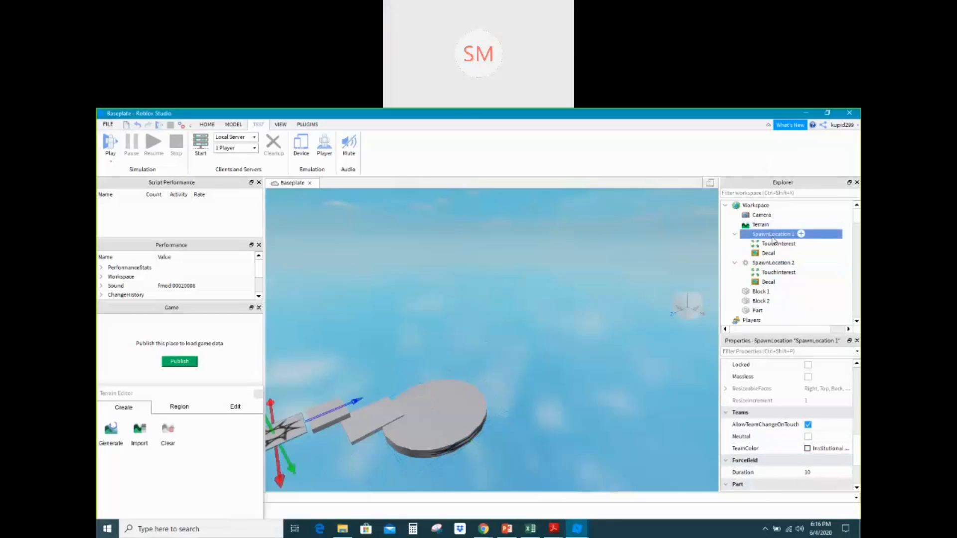
click(814, 450)
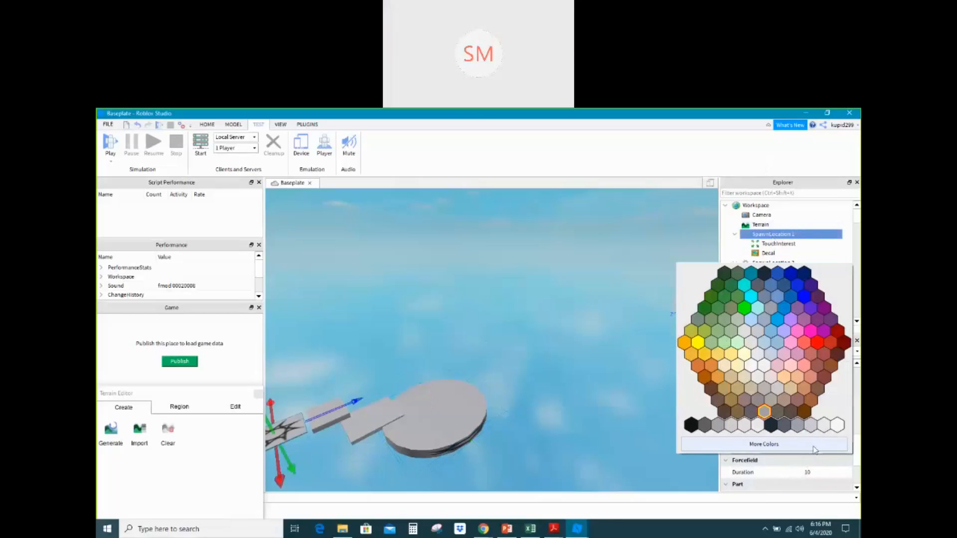
click(838, 426)
Review SpawnLocation 1's behavior, team and part properties, and inspect the TouchInterest object of each spawn location
scroll(822, 448, down, 2)
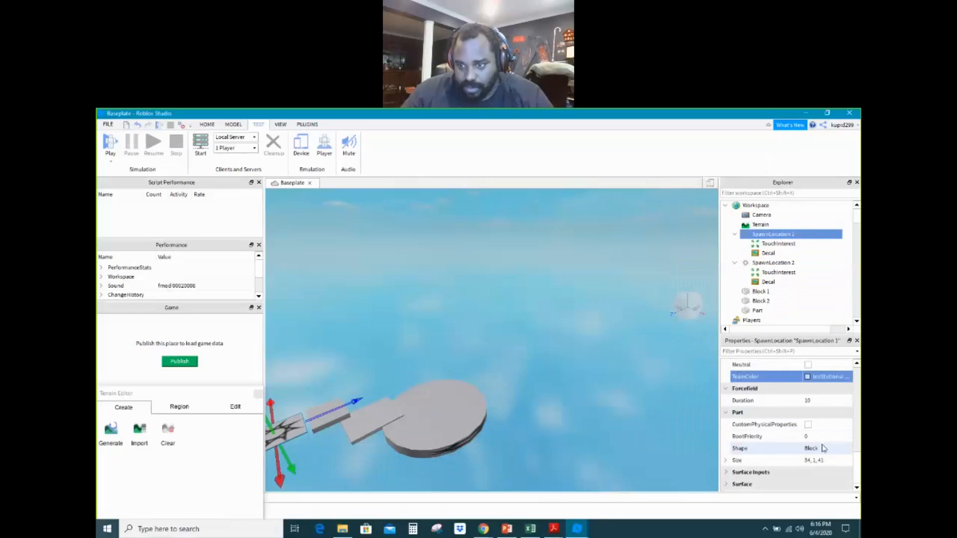
scroll(775, 484, up, 3)
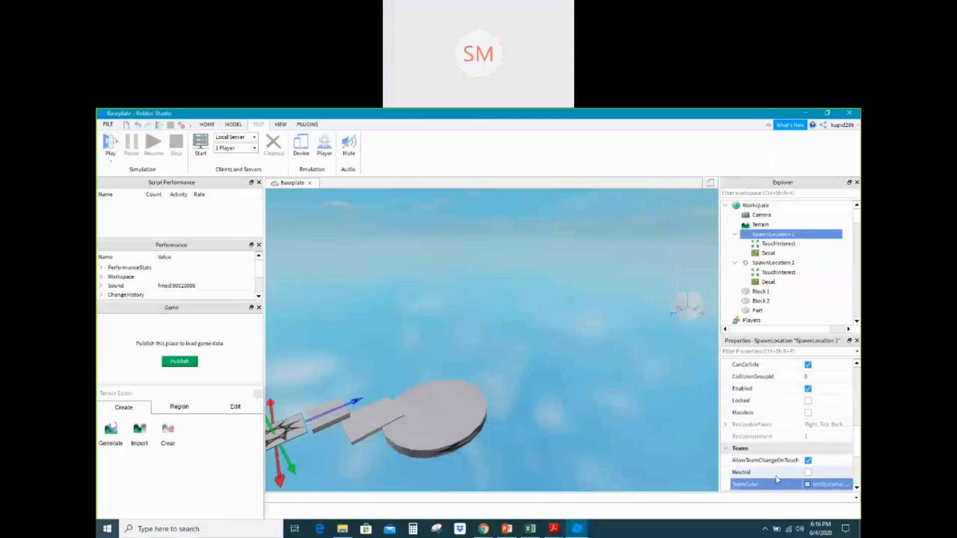
scroll(778, 481, up, 1)
scroll(820, 463, up, 2)
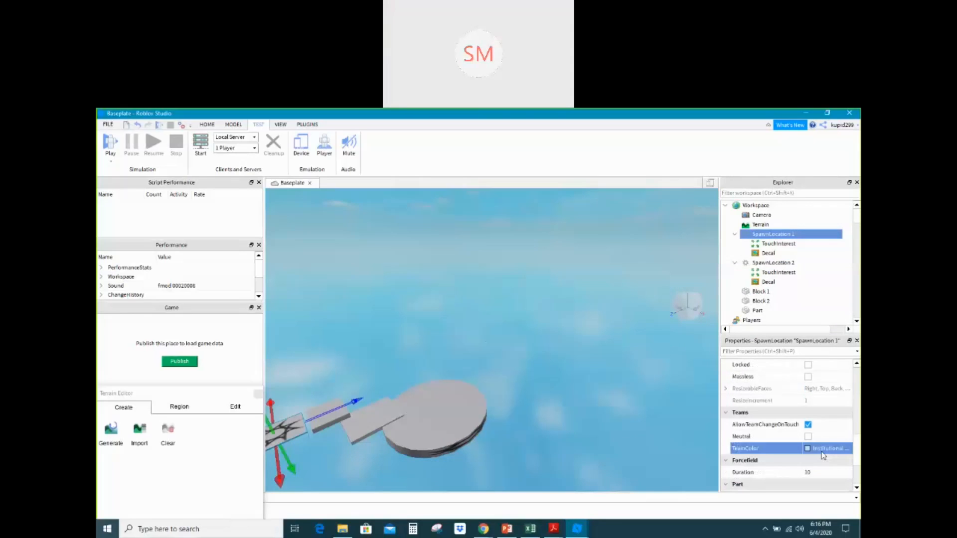
click(782, 244)
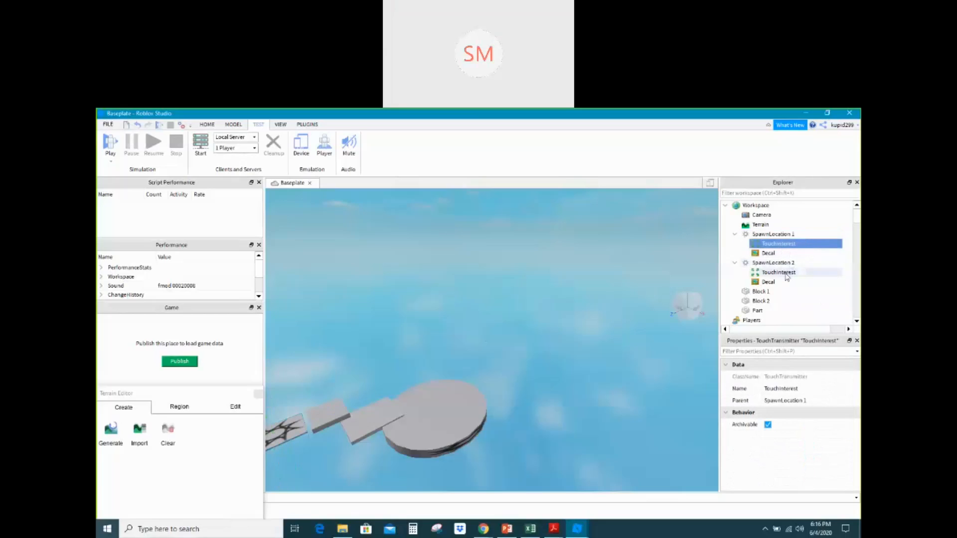
click(776, 273)
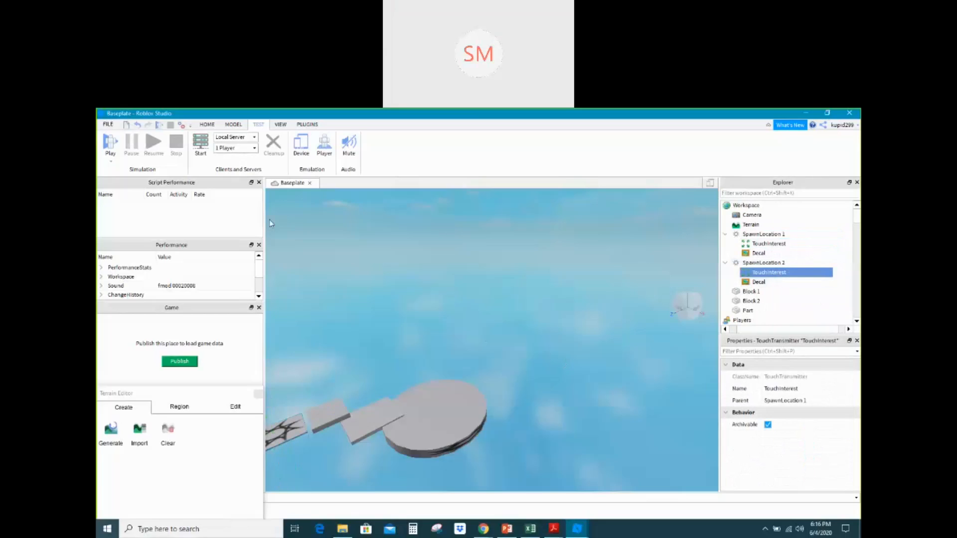
Start a new playtest, run the character over the blocks and across the disc-shaped SpawnLocation 2, and check where it respawns
click(119, 144)
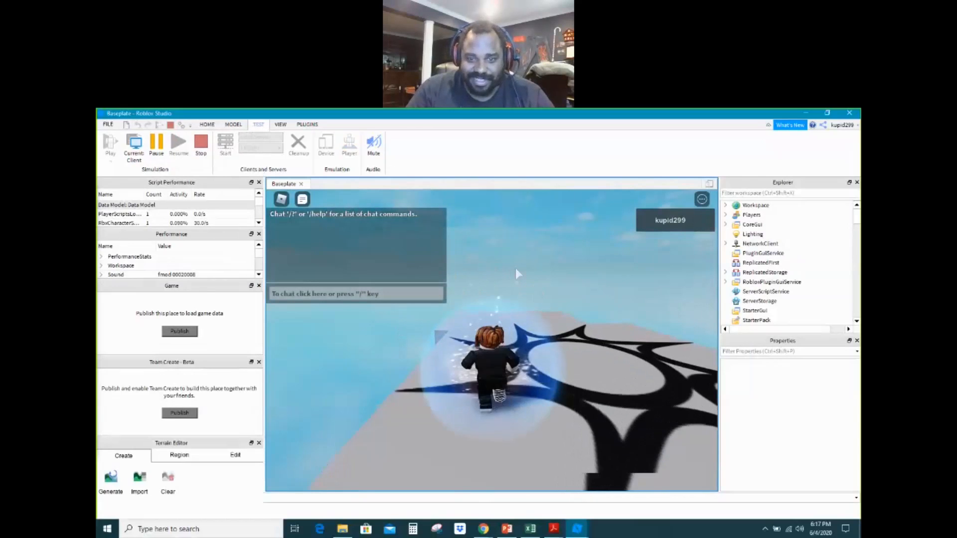
key(w)
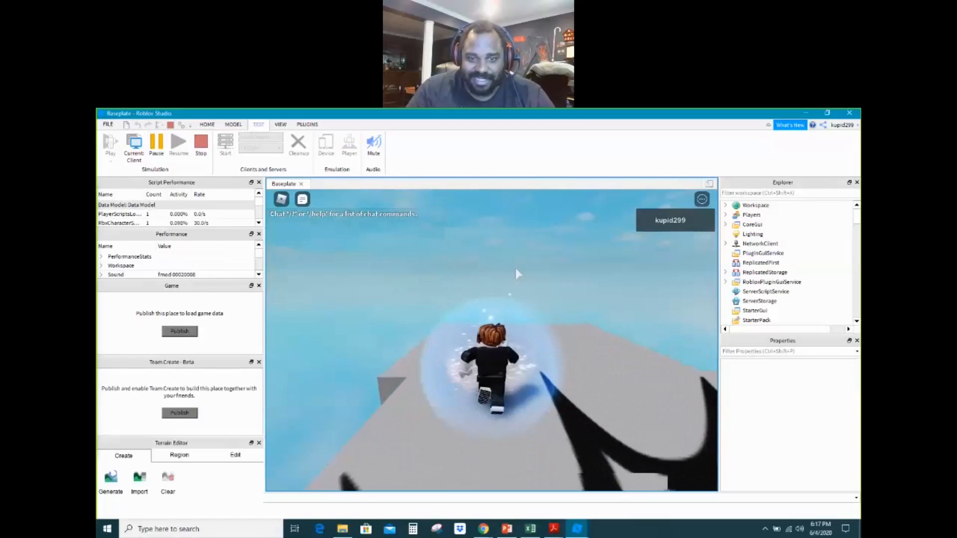
key(space)
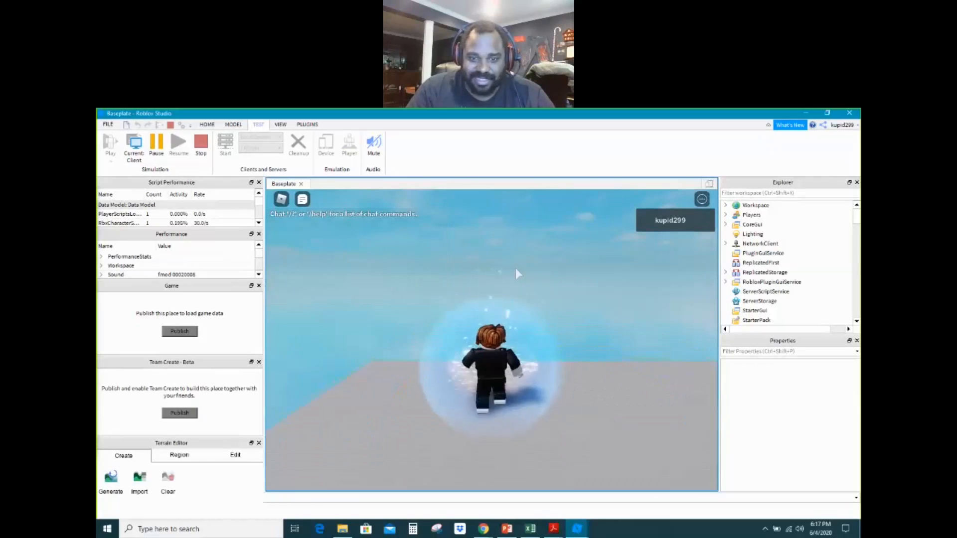
key(a)
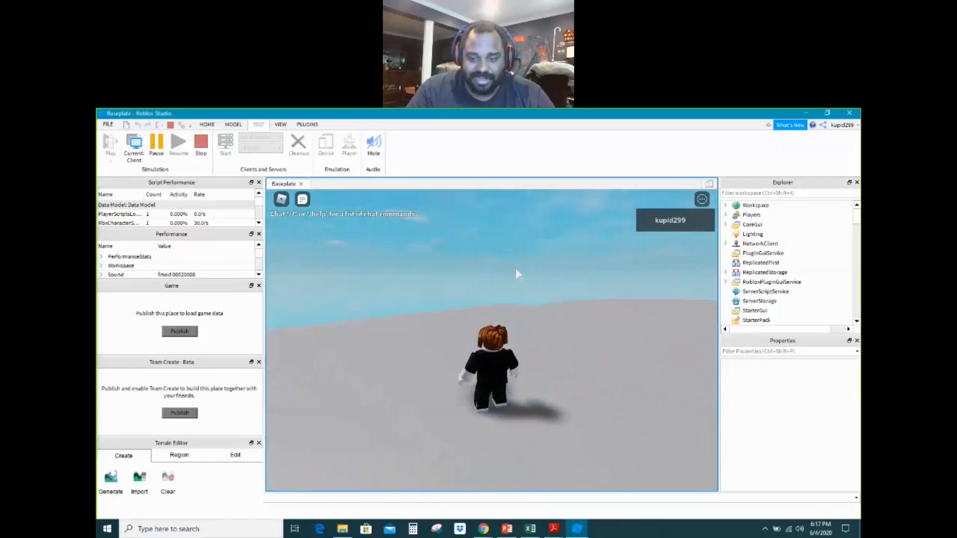
key(w)
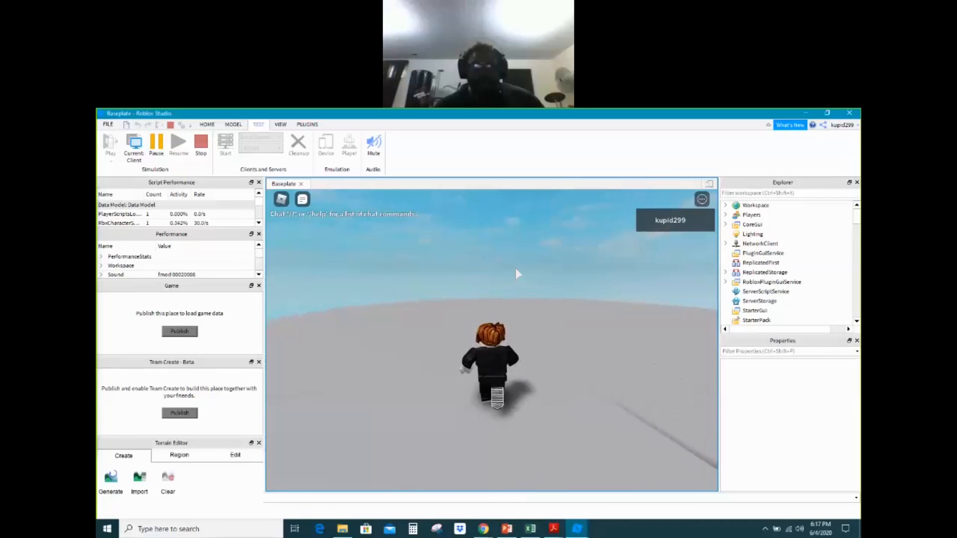
key(Right)
key(Up)
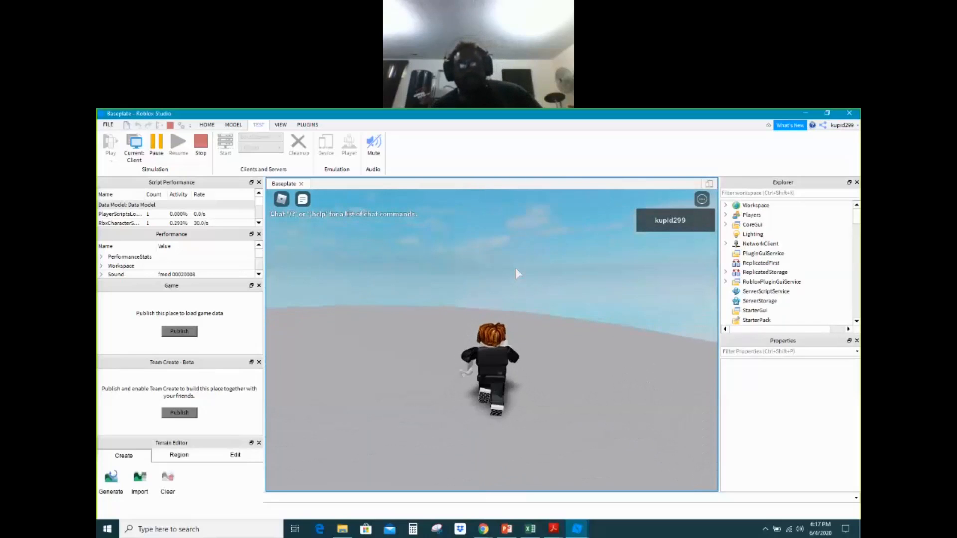
key(space)
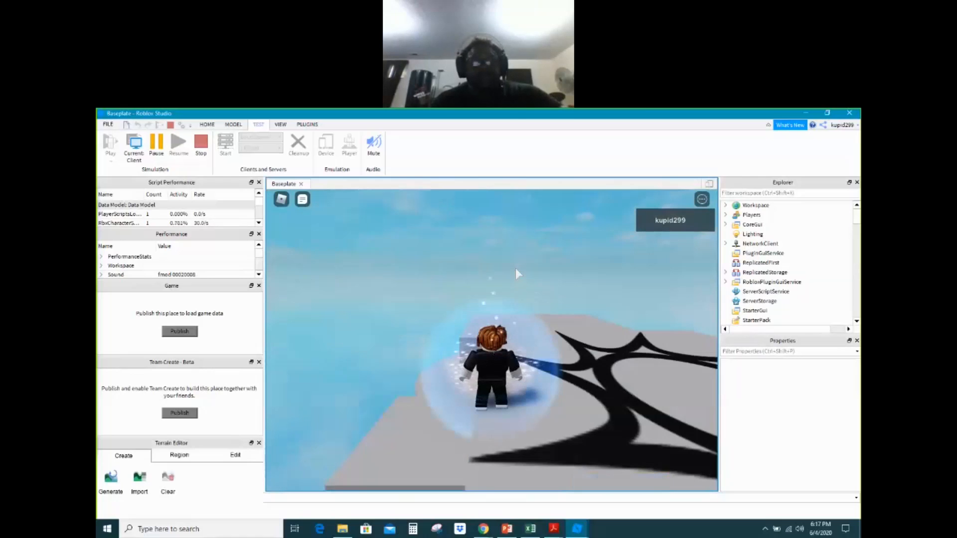
Run and jump the character from SpawnLocation 1 over both blocks again and onto the disc
key(w)
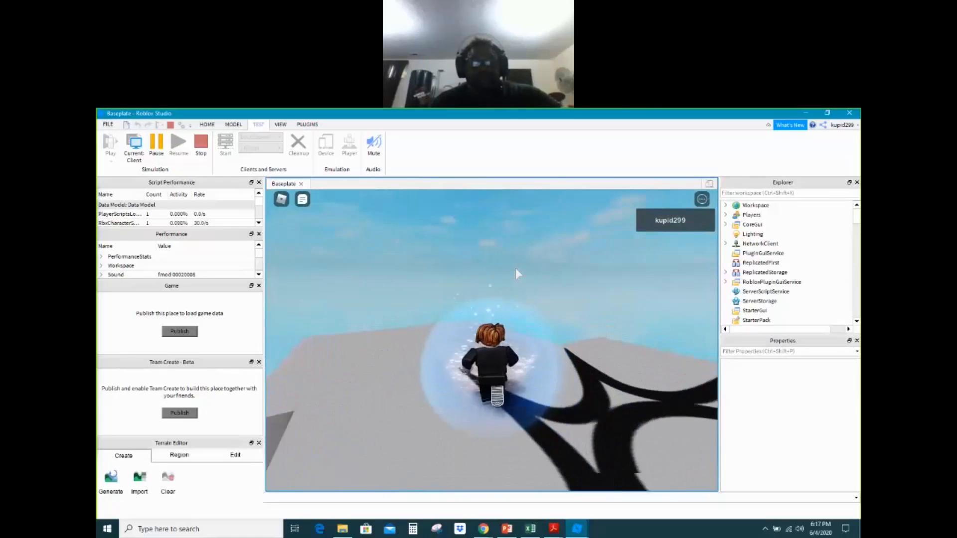
key(d)
key(space)
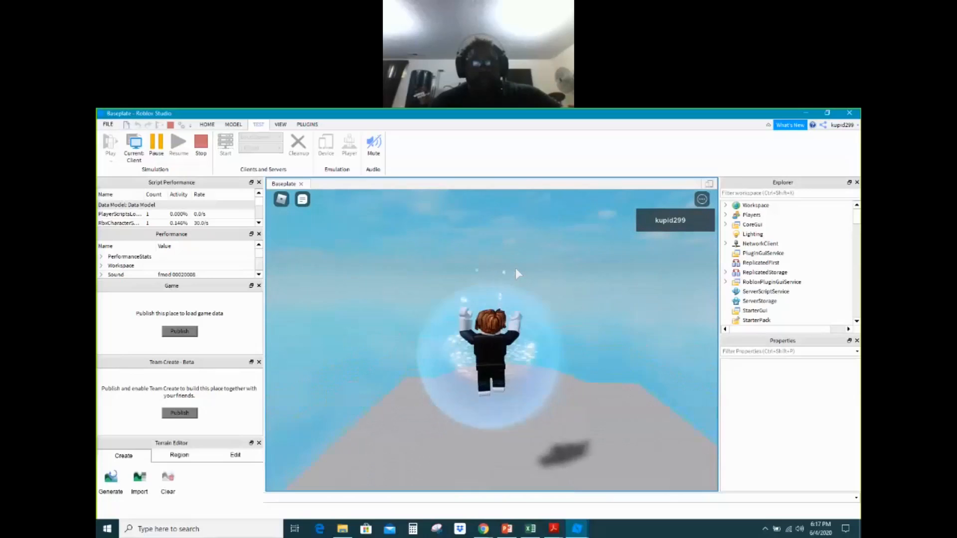
key(w)
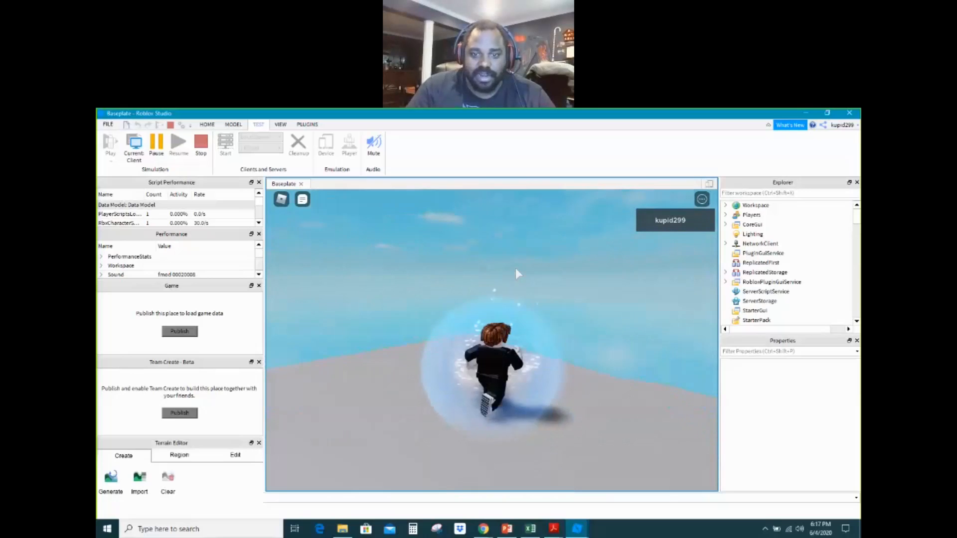
key(space)
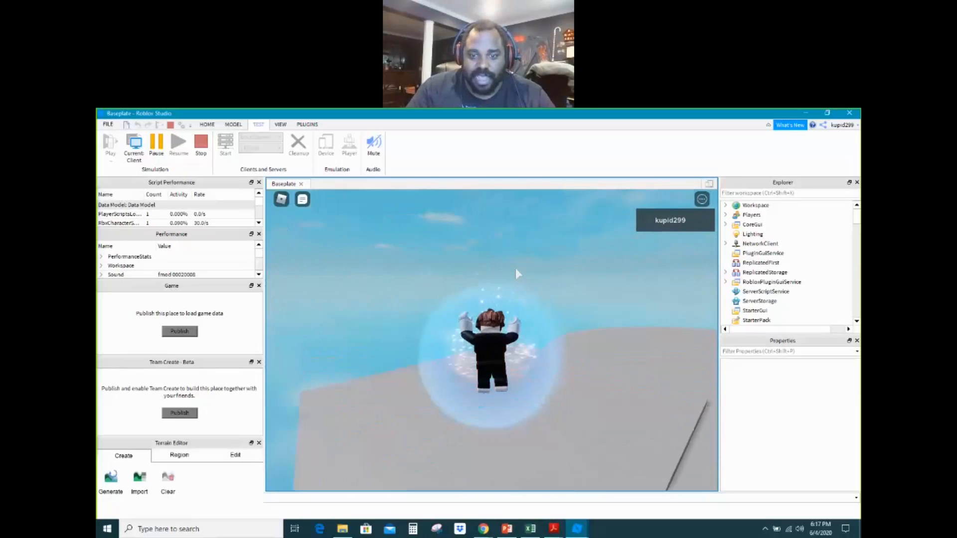
key(w)
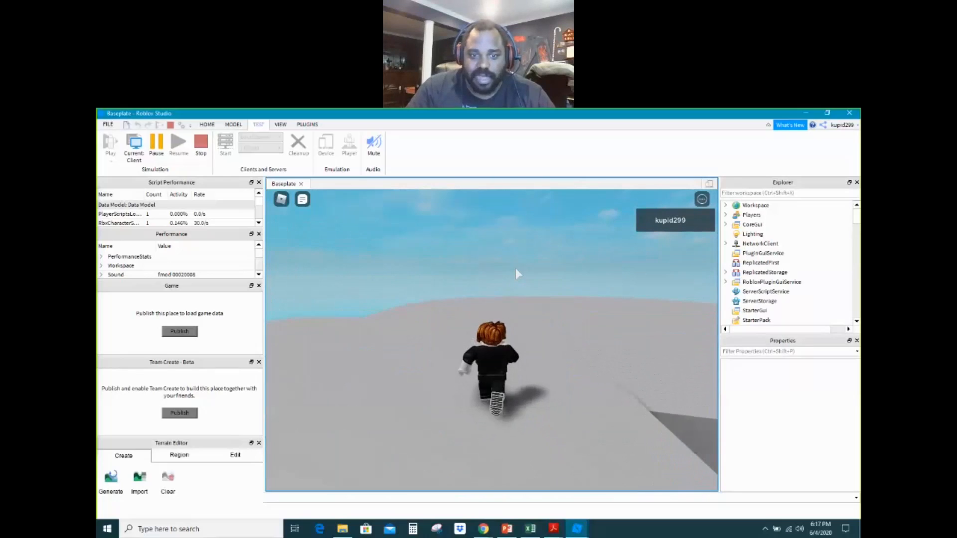
Walk the character around the surface of the disc-shaped SpawnLocation 2 to inspect the platform
key(w)
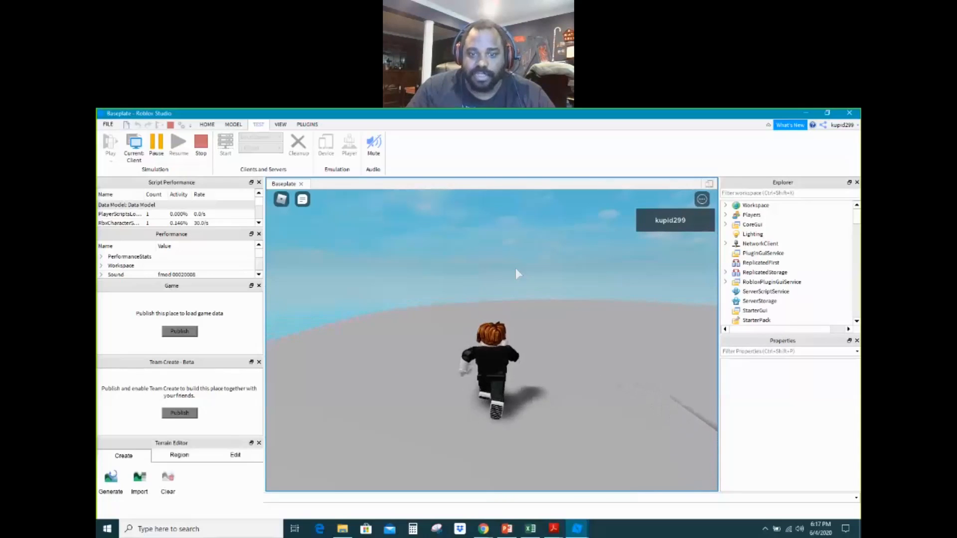
key(w)
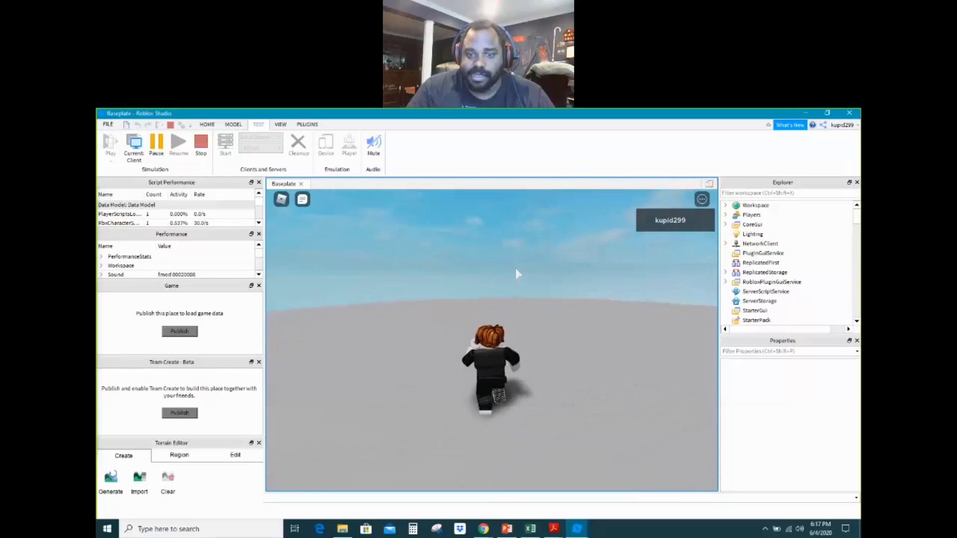
key(w)
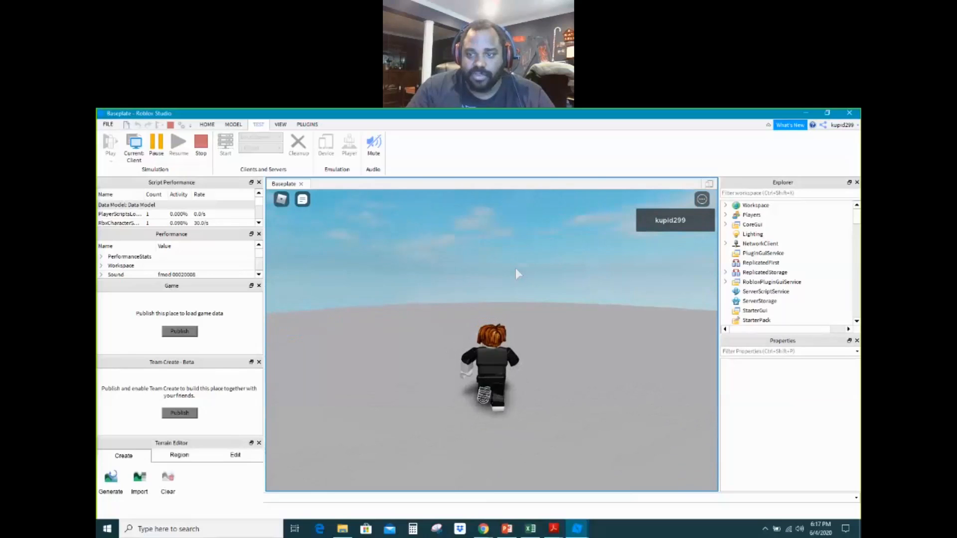
key(w)
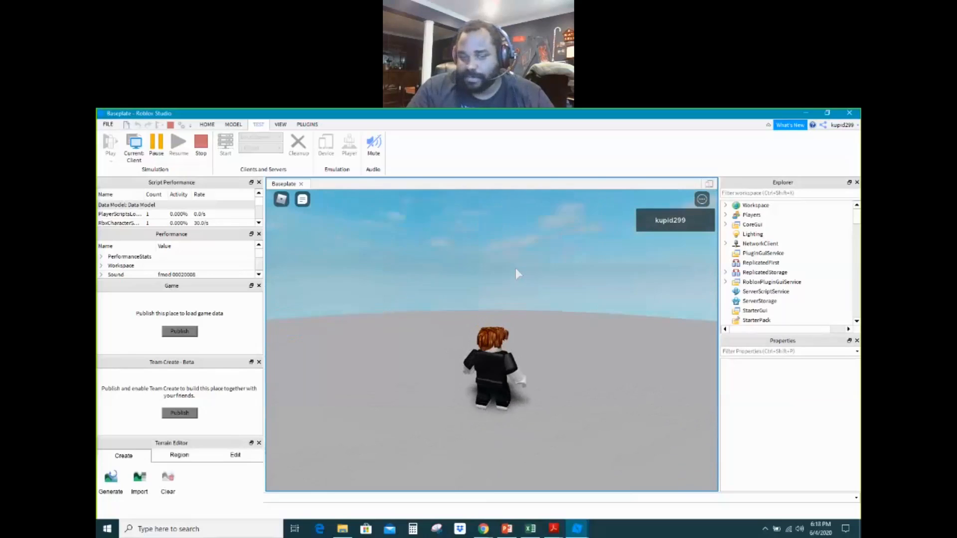
key(w)
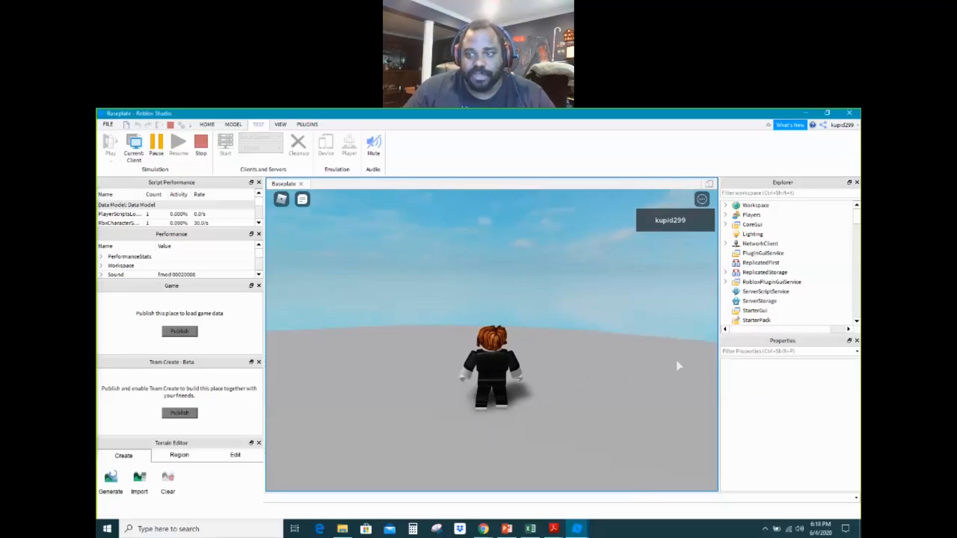
key(s)
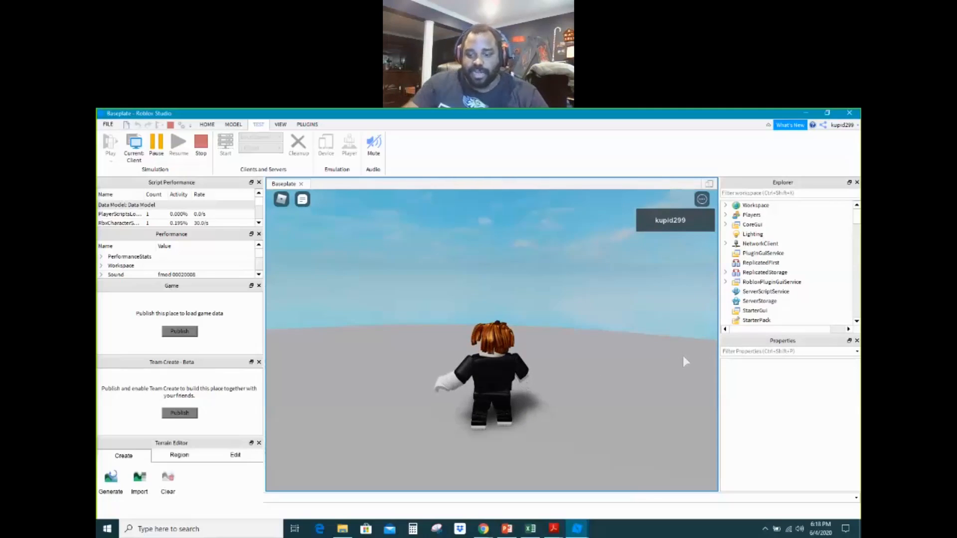
key(s)
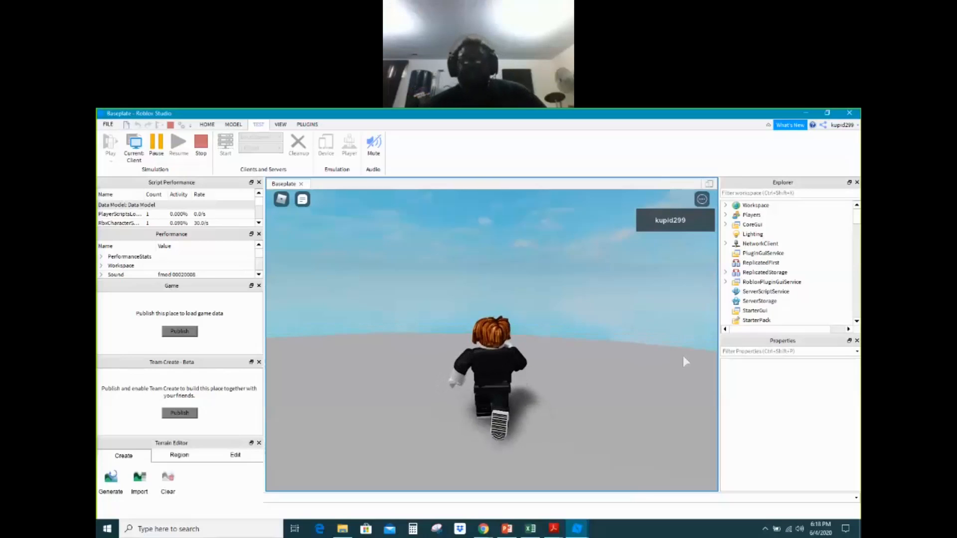
key(w)
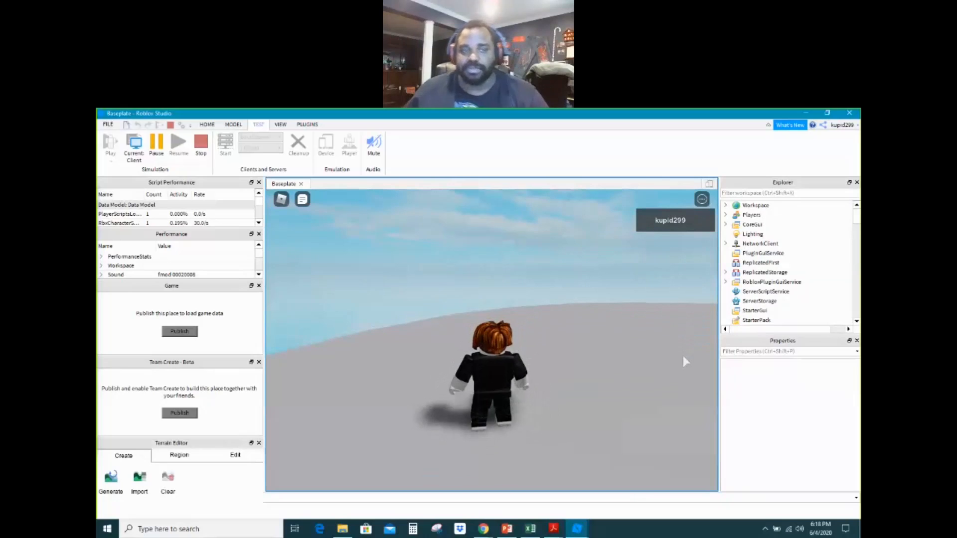
Bring up the general building tools with Select, Move, Scale and Rotate for review
mouse_move(274, 269)
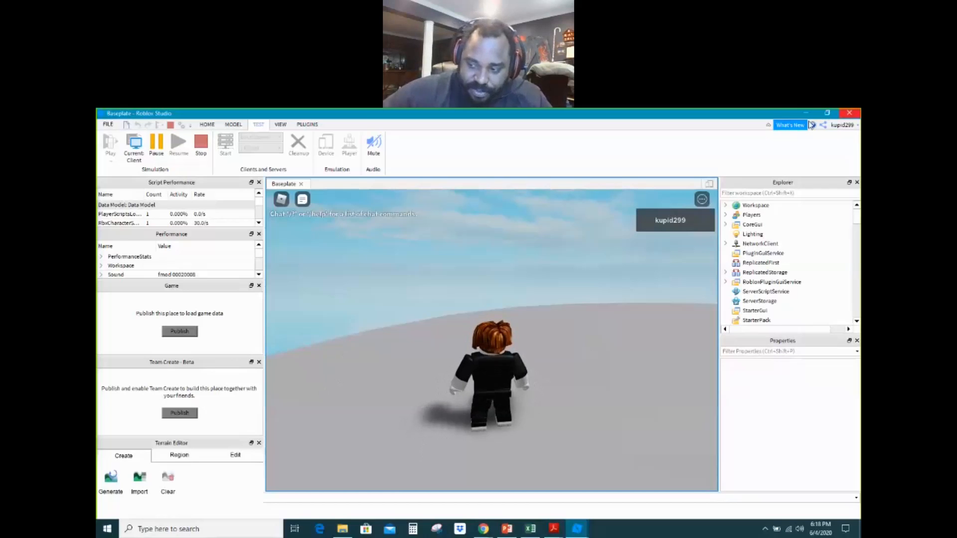
mouse_move(553, 528)
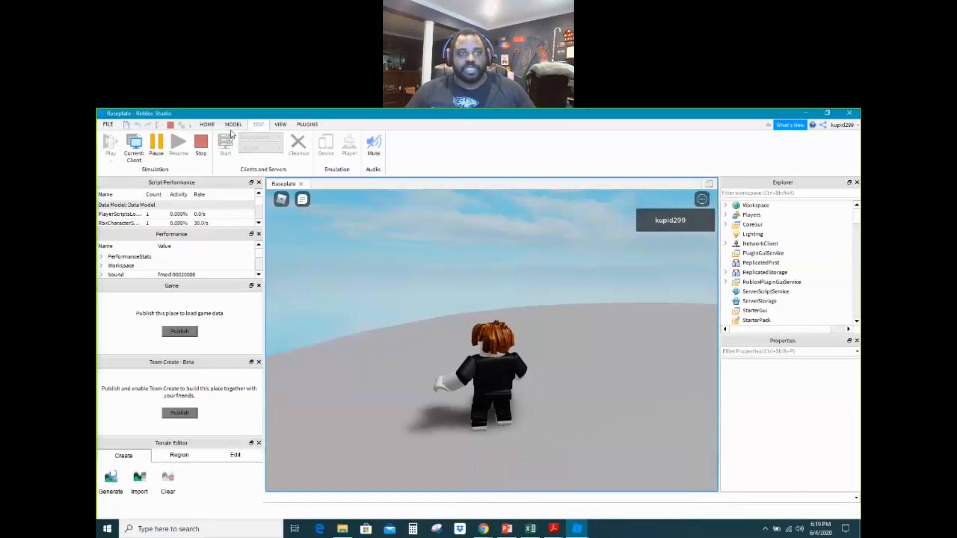
click(207, 125)
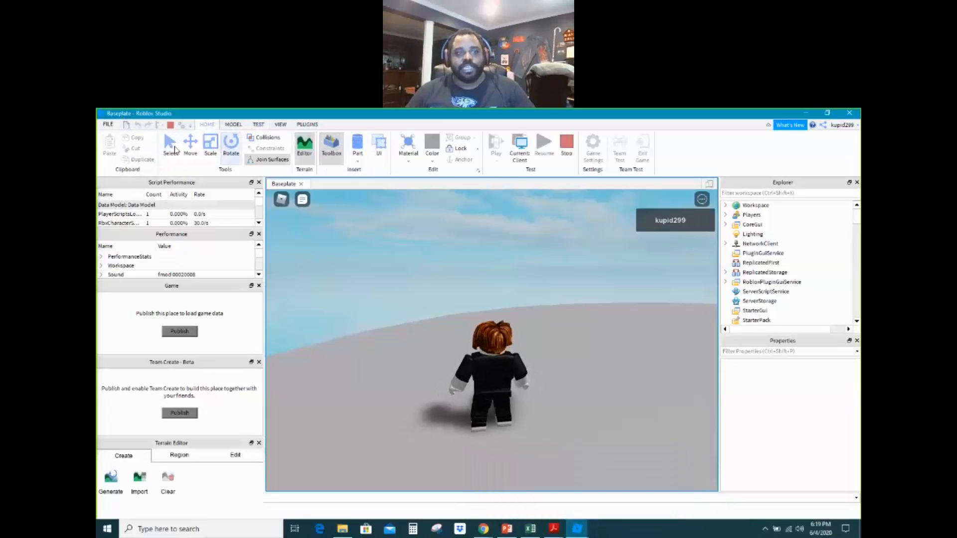